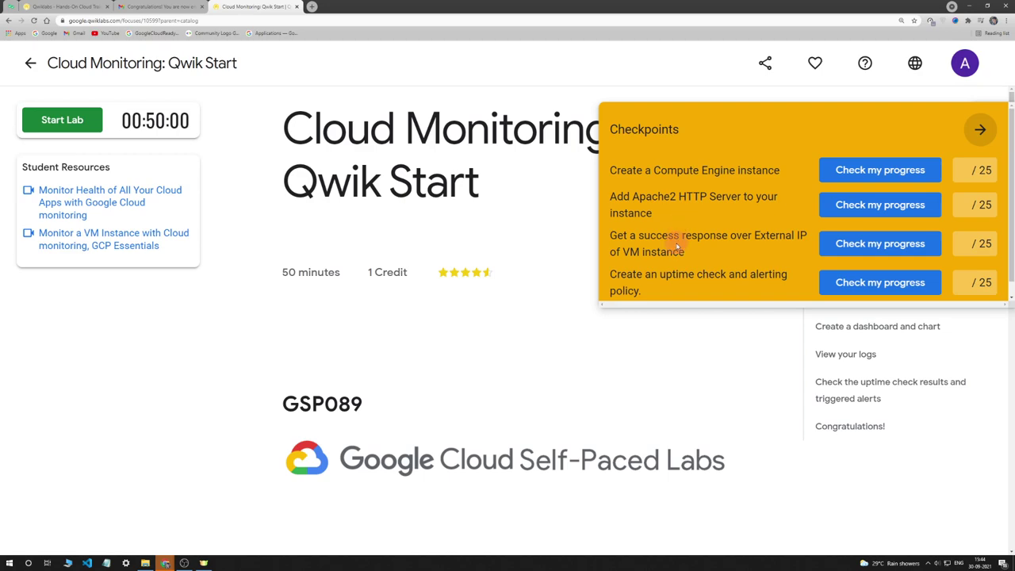
Collapse the lab's Checkpoints panel and look over the Cloud Monitoring: Qwik Start instructions
click(979, 130)
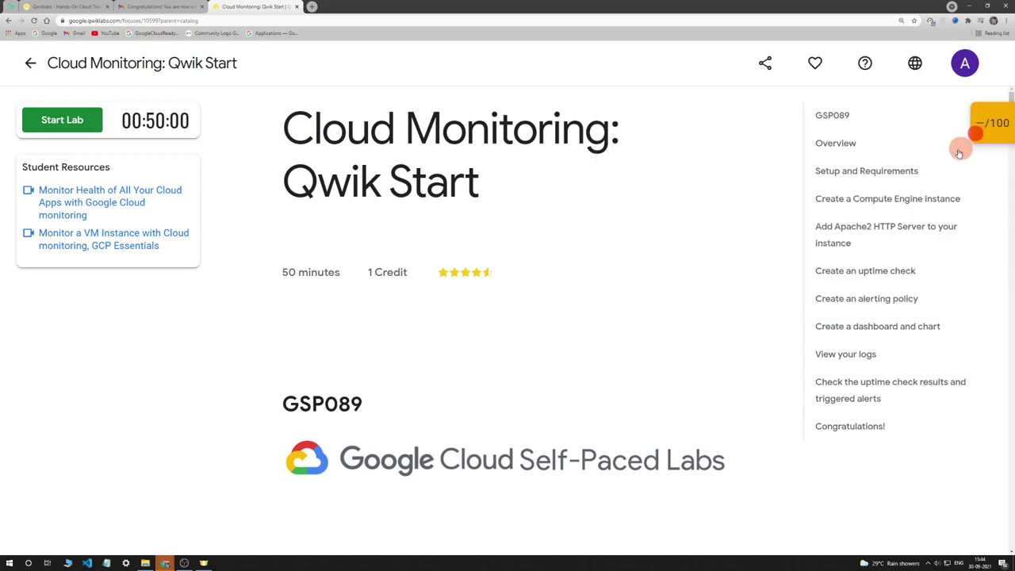
scroll(551, 269, down, 1)
scroll(551, 269, down, 10)
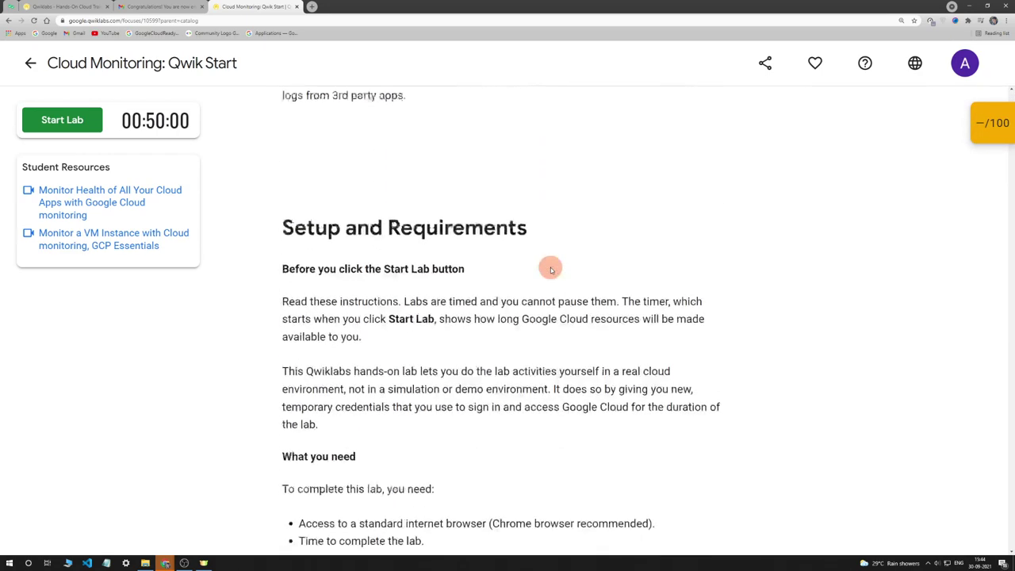
scroll(551, 266, down, 2)
scroll(540, 192, up, 6)
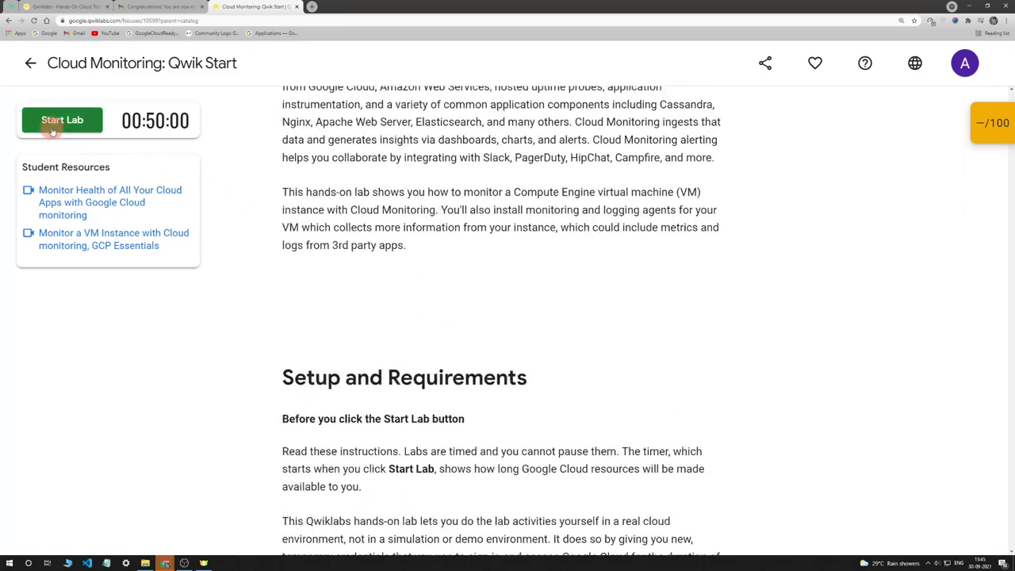
Start the lab, charging it to the subscription, and wait for the temporary credentials
click(60, 134)
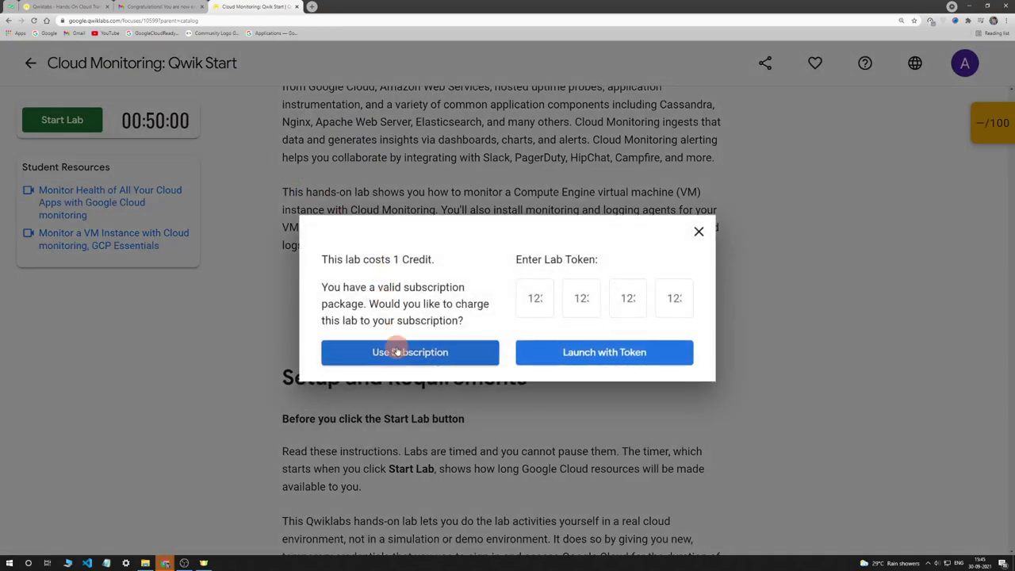
click(397, 349)
scroll(419, 339, down, 4)
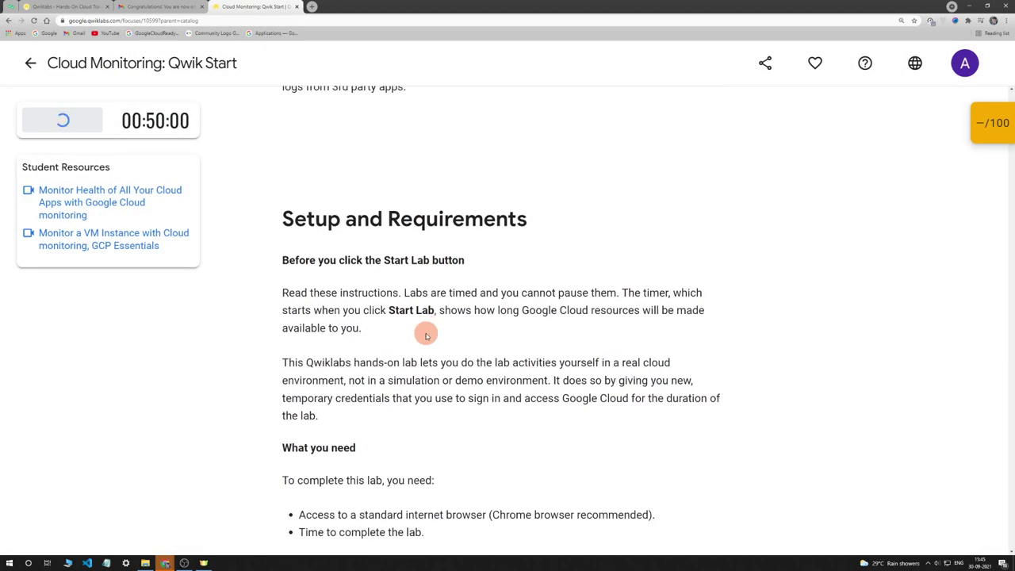
scroll(425, 339, down, 4)
scroll(425, 338, up, 8)
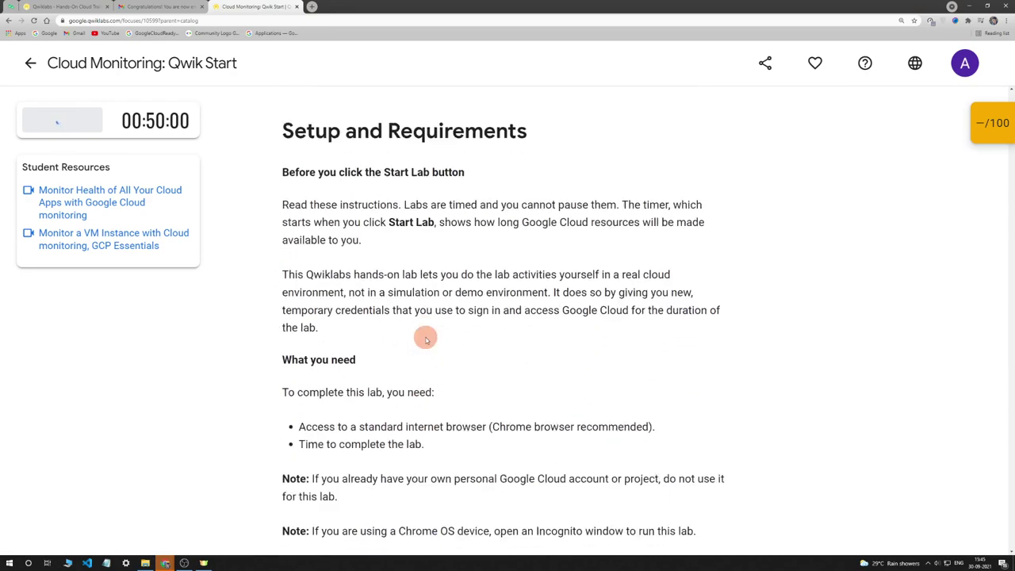
scroll(425, 339, up, 7)
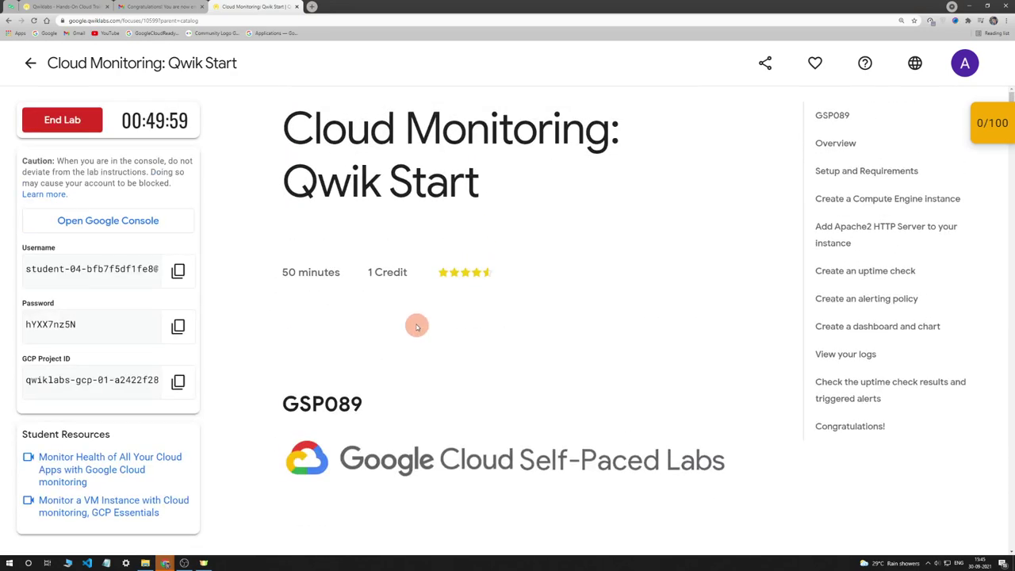
right_click(149, 228)
Open the console link in an incognito window beside the lab page and load Google sign-in
click(187, 290)
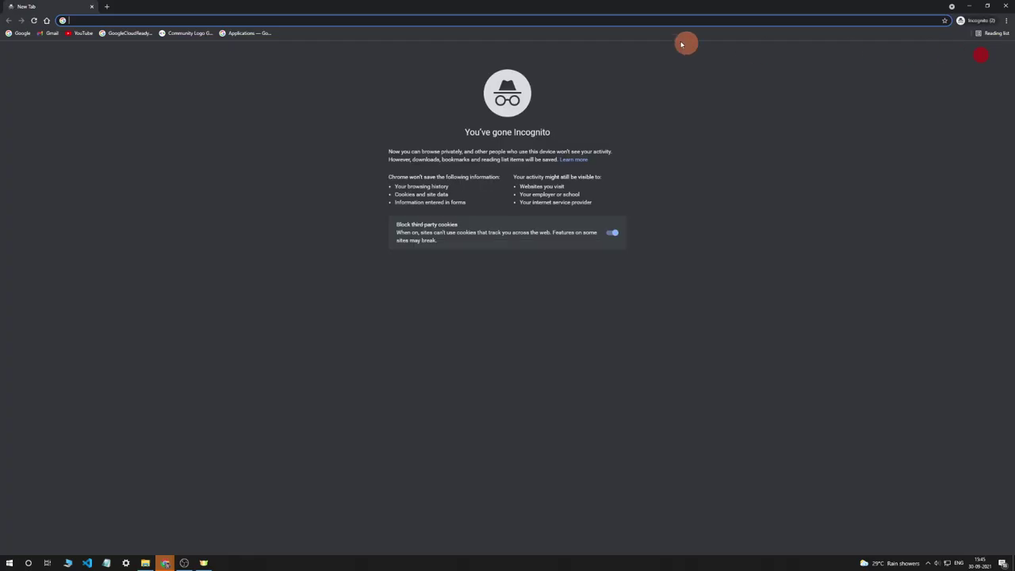
drag(580, 5, 1014, 198)
click(154, 172)
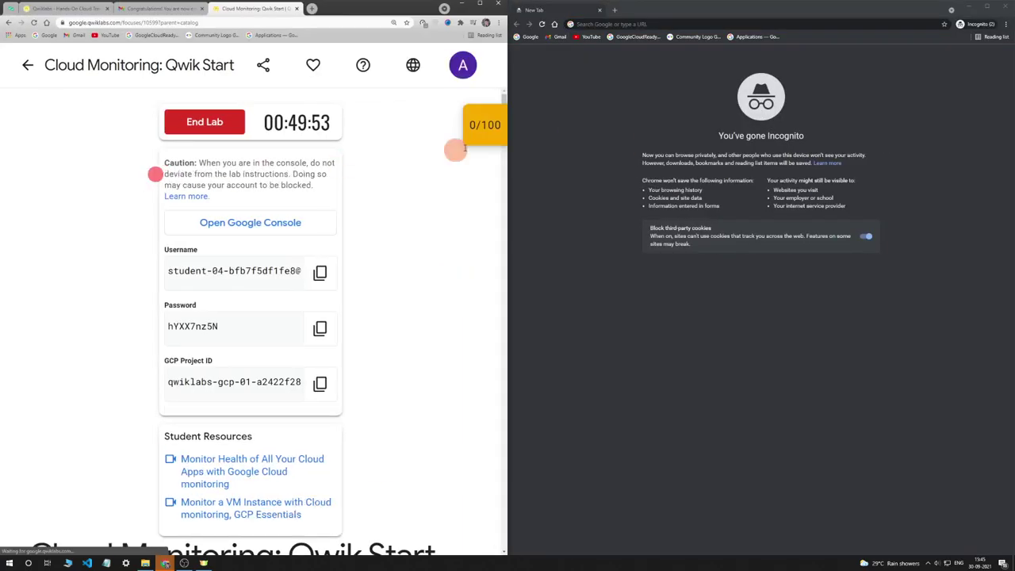
click(646, 26)
key(ctrl+v)
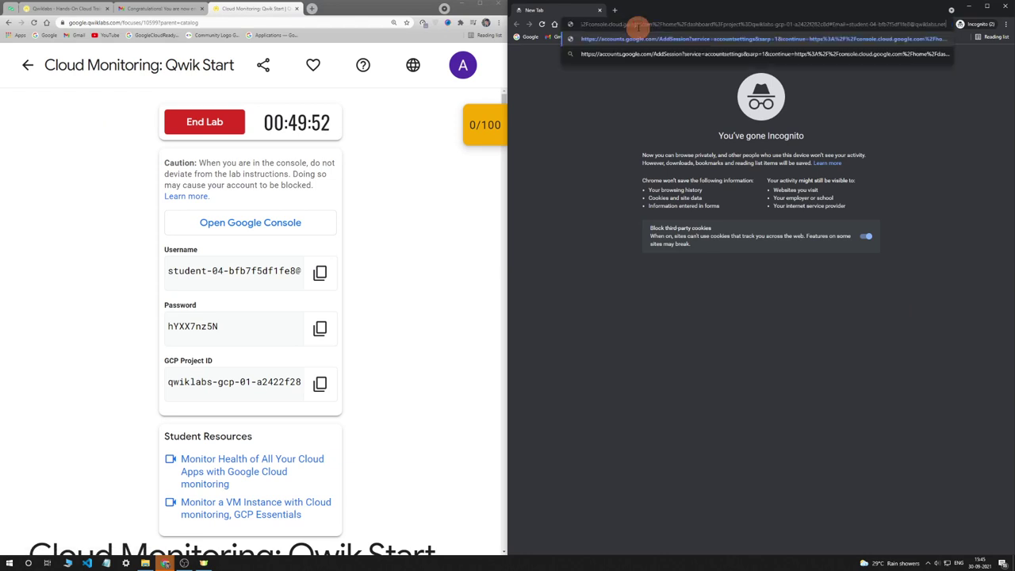
key(Return)
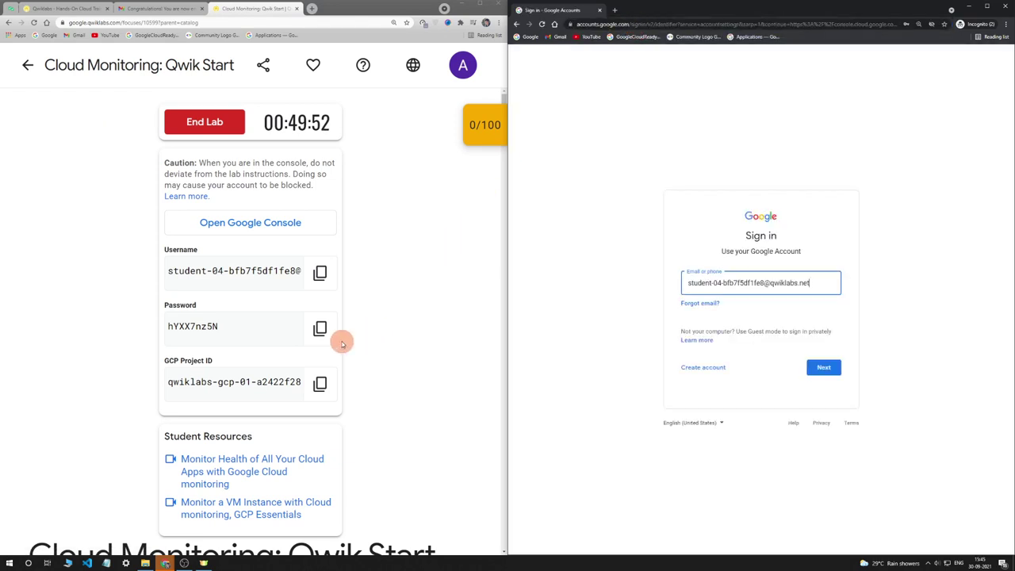
Sign in with the lab's temporary username and password and accept the new-account terms
click(320, 327)
click(824, 366)
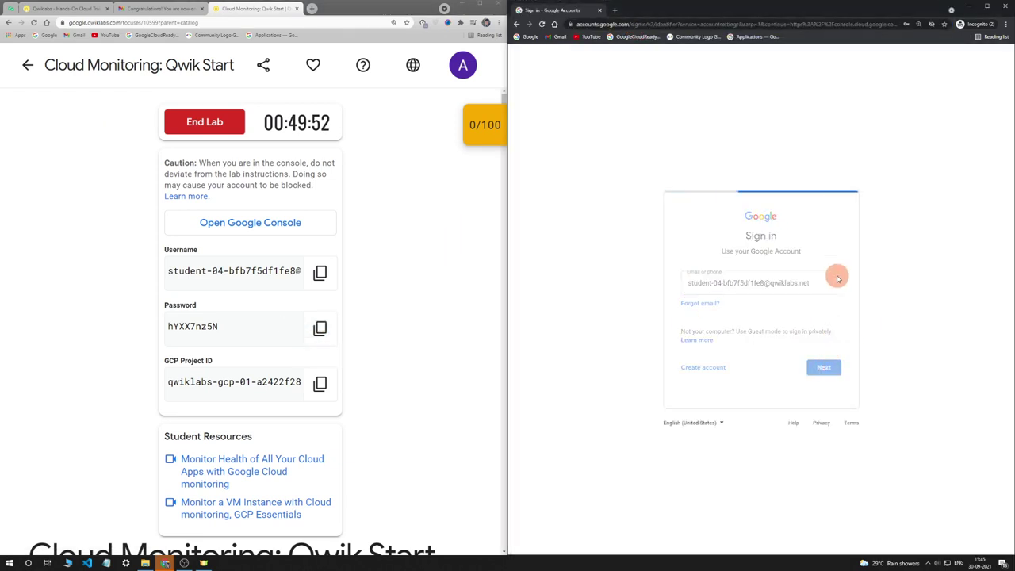
key(ctrl+v)
scroll(399, 245, down, 10)
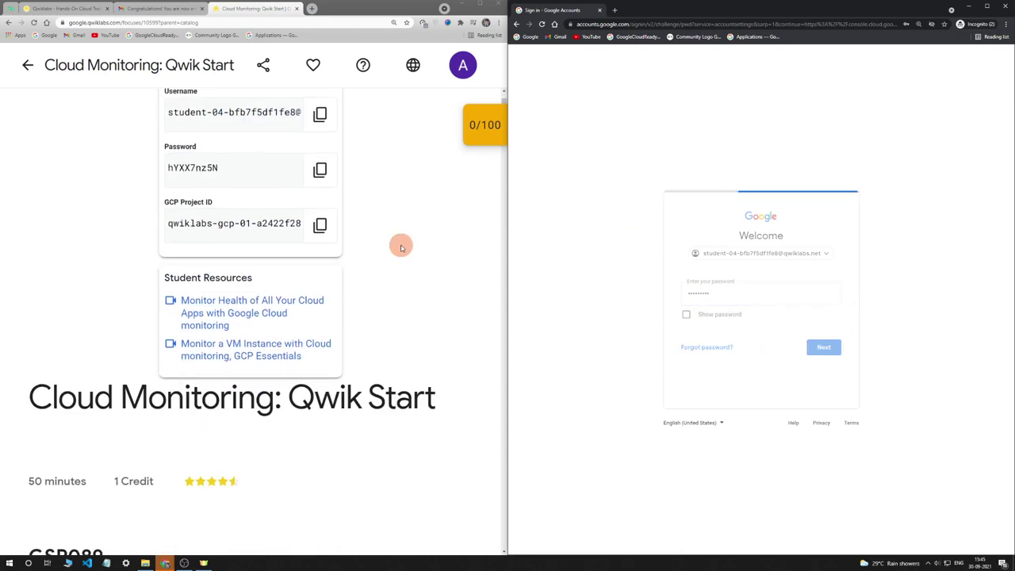
click(668, 284)
scroll(290, 261, down, 10)
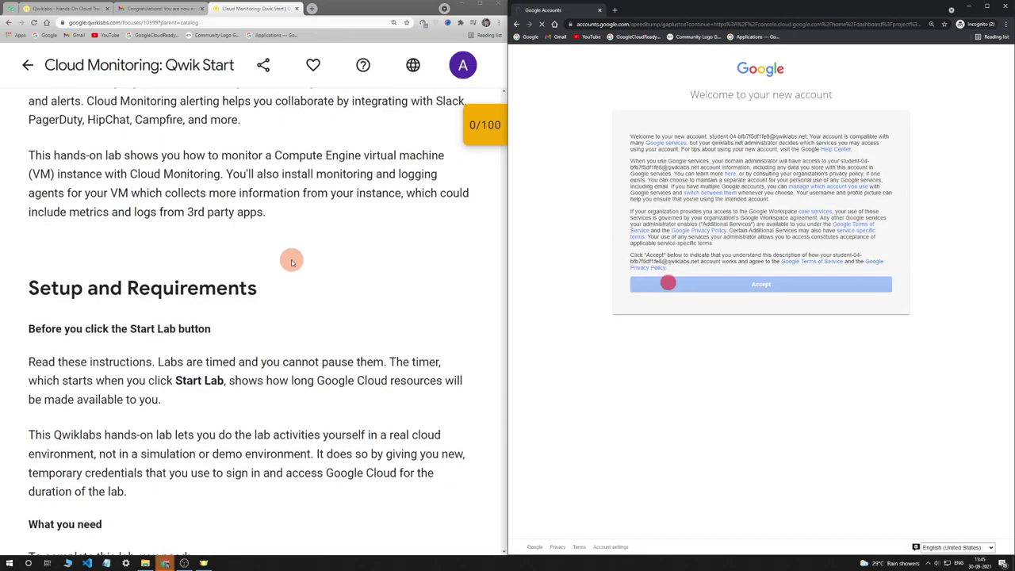
scroll(291, 262, down, 10)
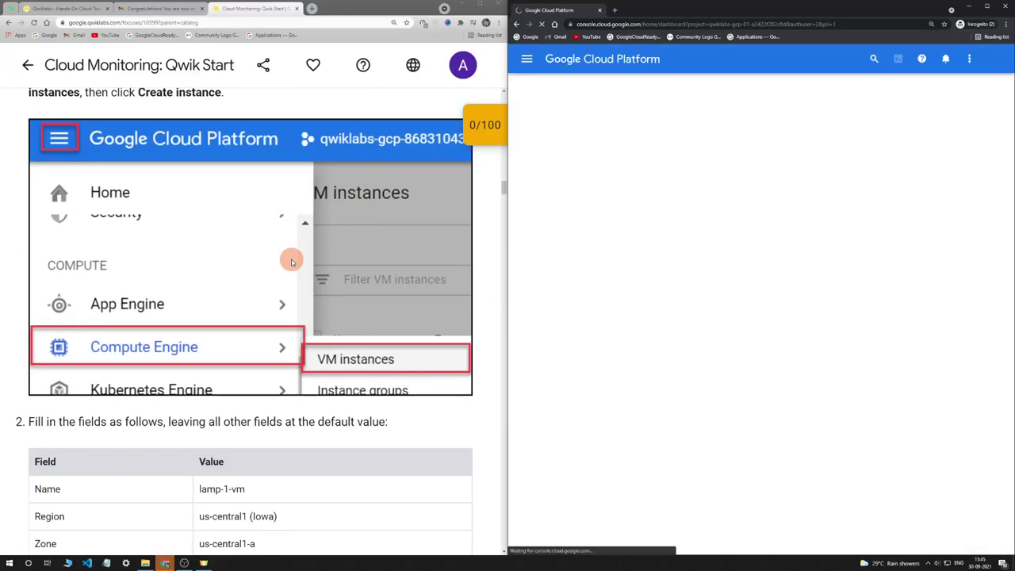
scroll(291, 262, down, 3)
scroll(268, 316, up, 5)
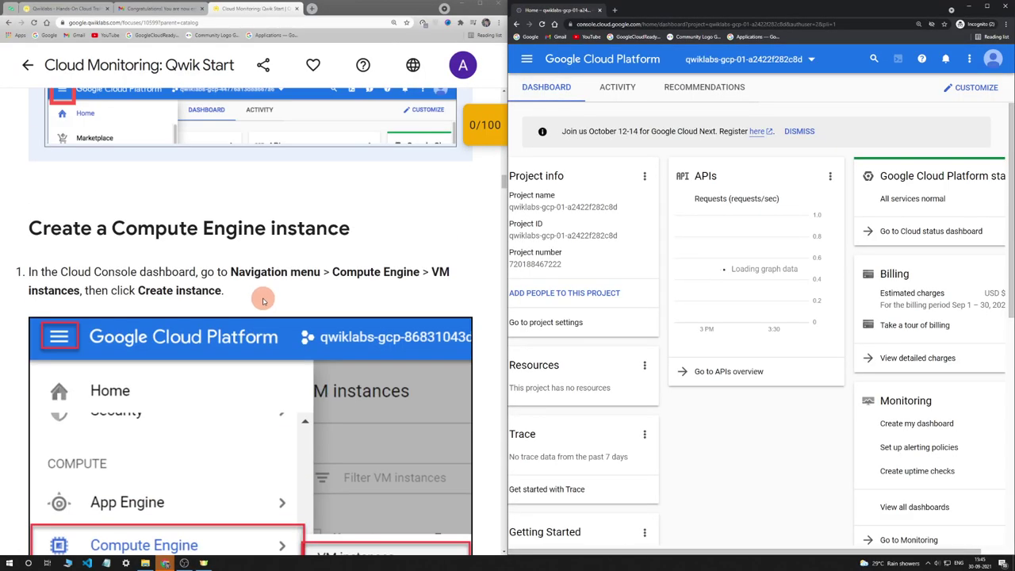
Agree to the Cloud Platform terms of service and continue into the console
drag(29, 346, 371, 354)
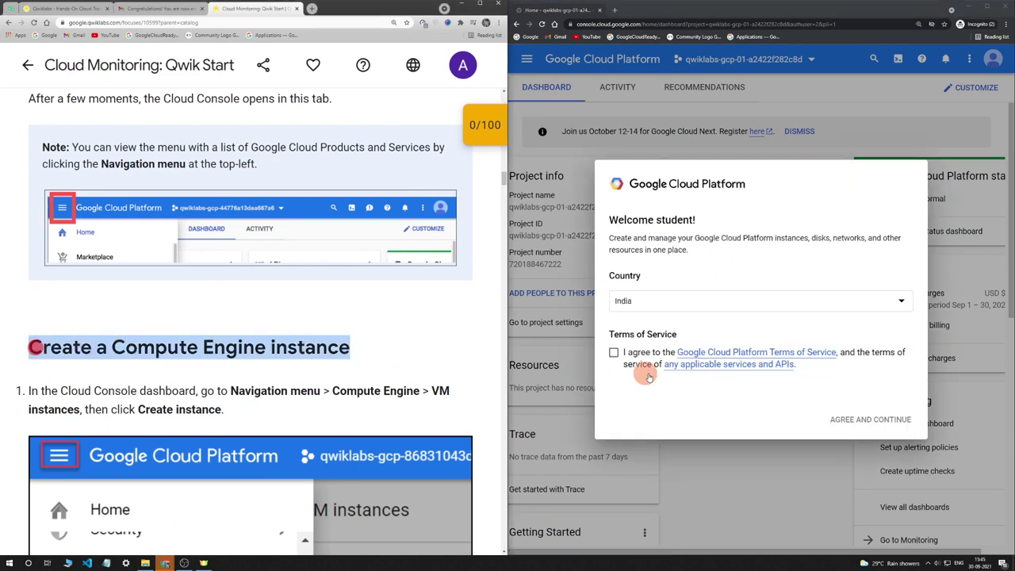
click(614, 353)
click(861, 417)
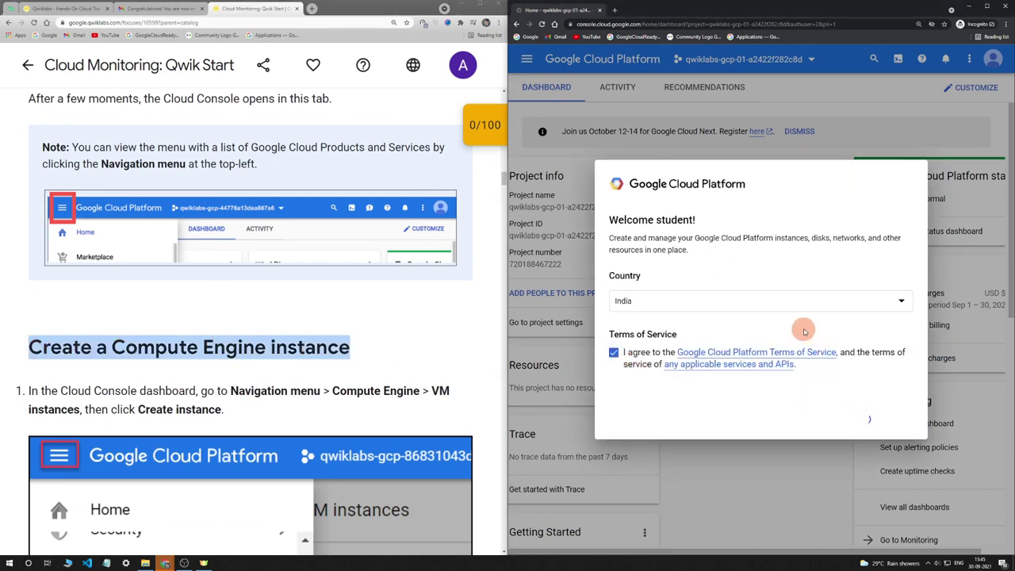
key(ctrl+minus)
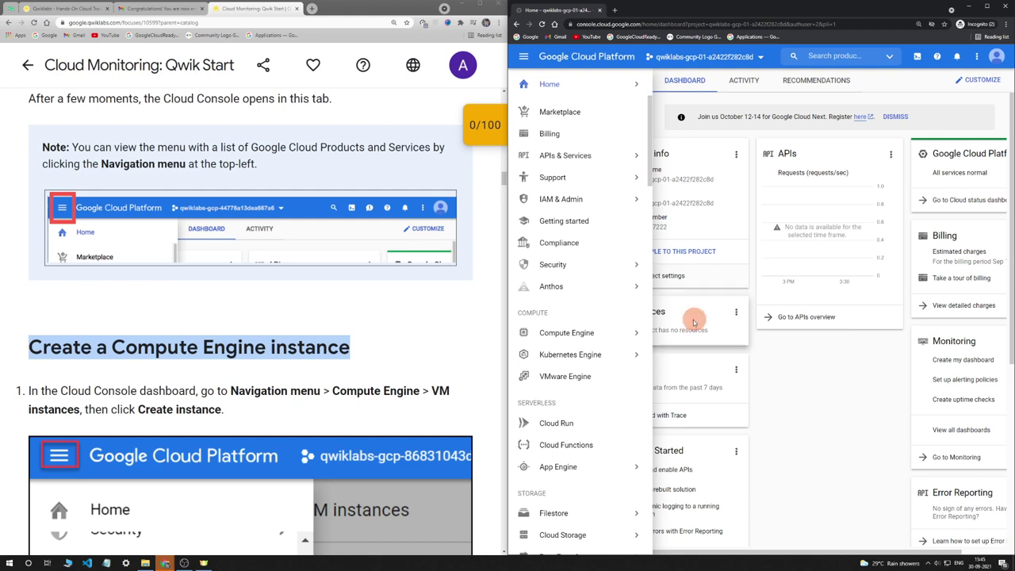
Go to Compute Engine VM instances, hide the info panel, and begin a new instance
mouse_move(557, 333)
click(689, 76)
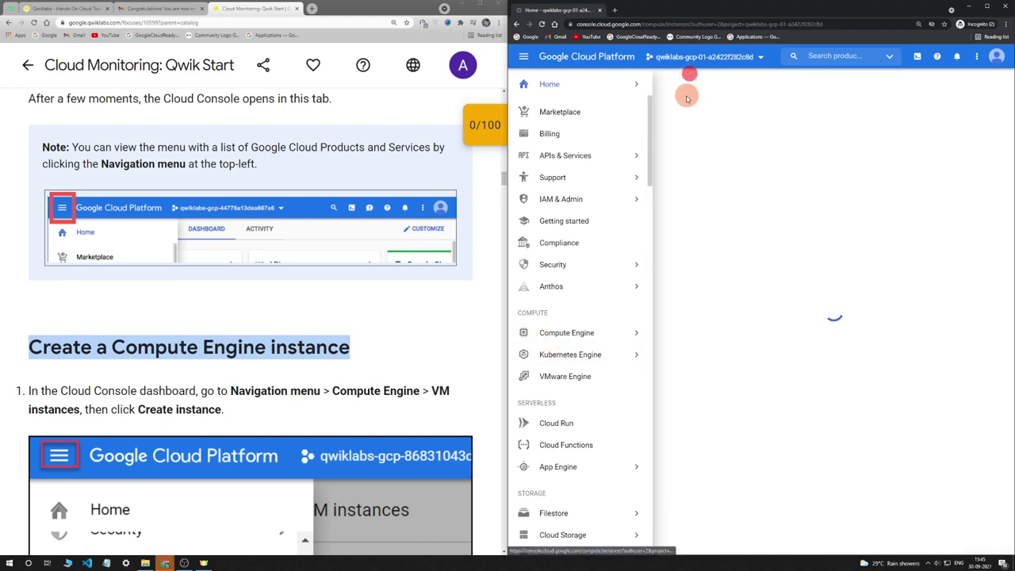
scroll(351, 312, down, 5)
scroll(352, 311, down, 3)
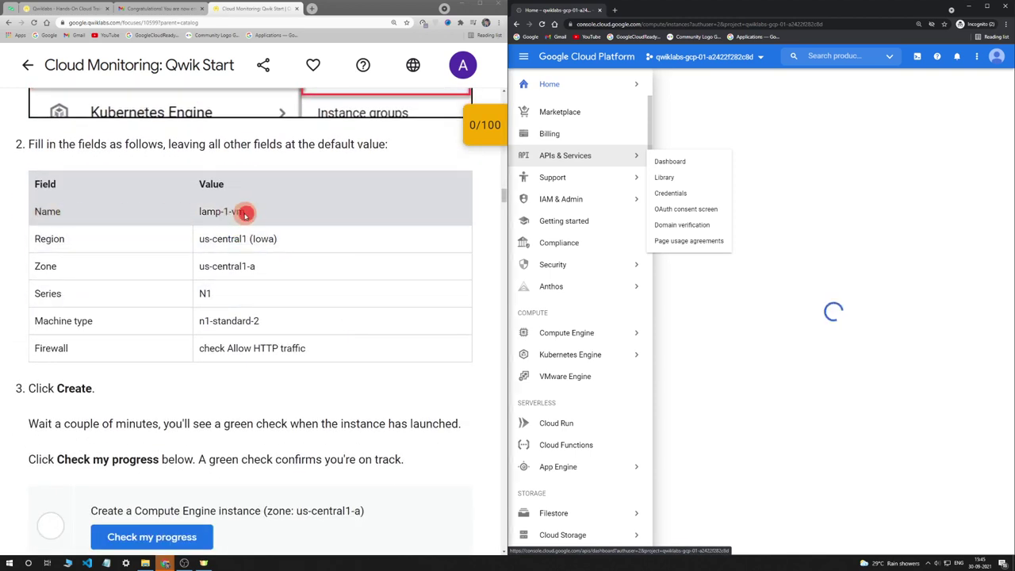
drag(246, 212, 202, 214)
key(ctrl+c)
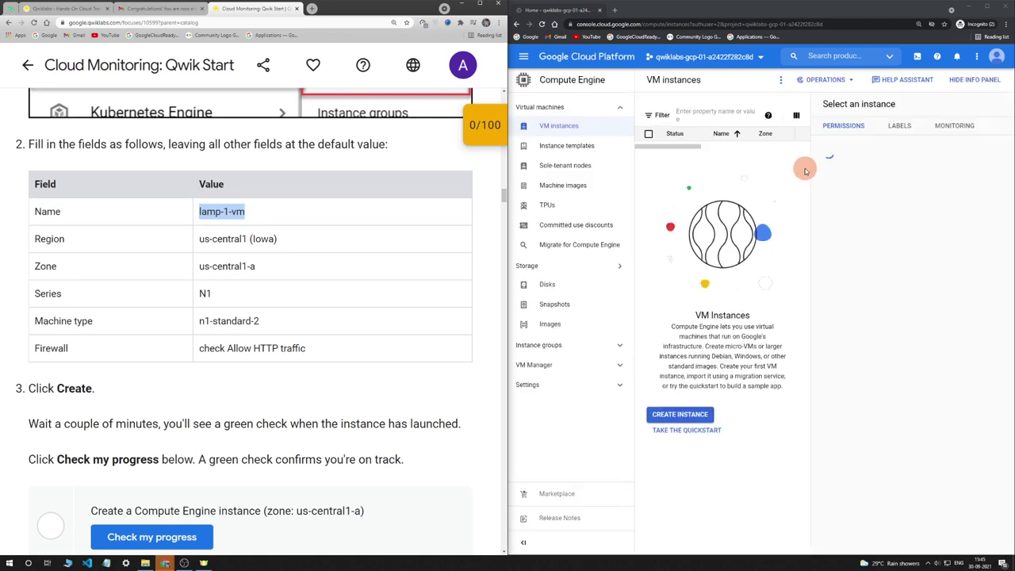
click(974, 80)
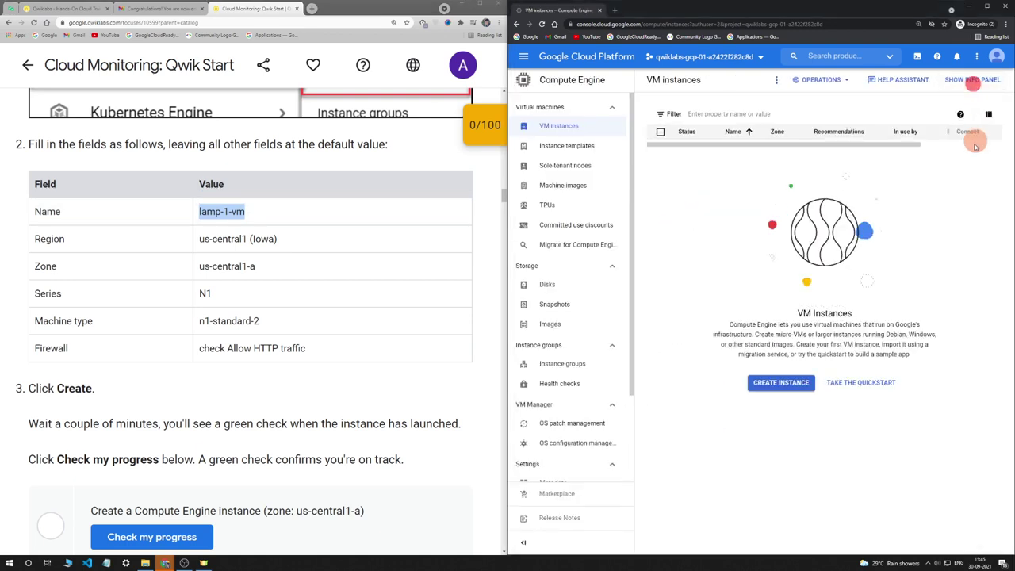
click(781, 382)
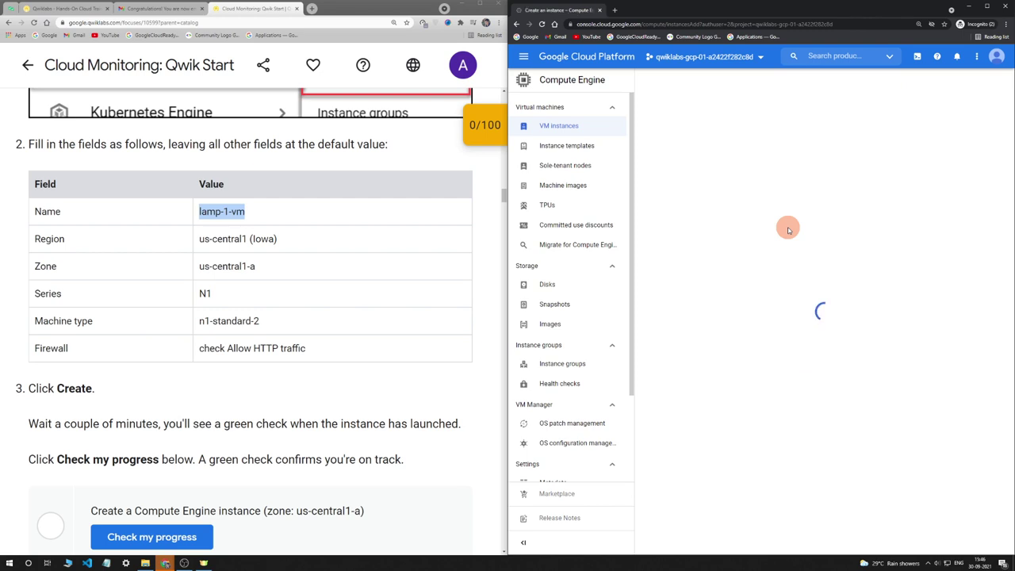
Name the new instance lamp-1-vm and set its machine series to N1
triple_click(755, 115)
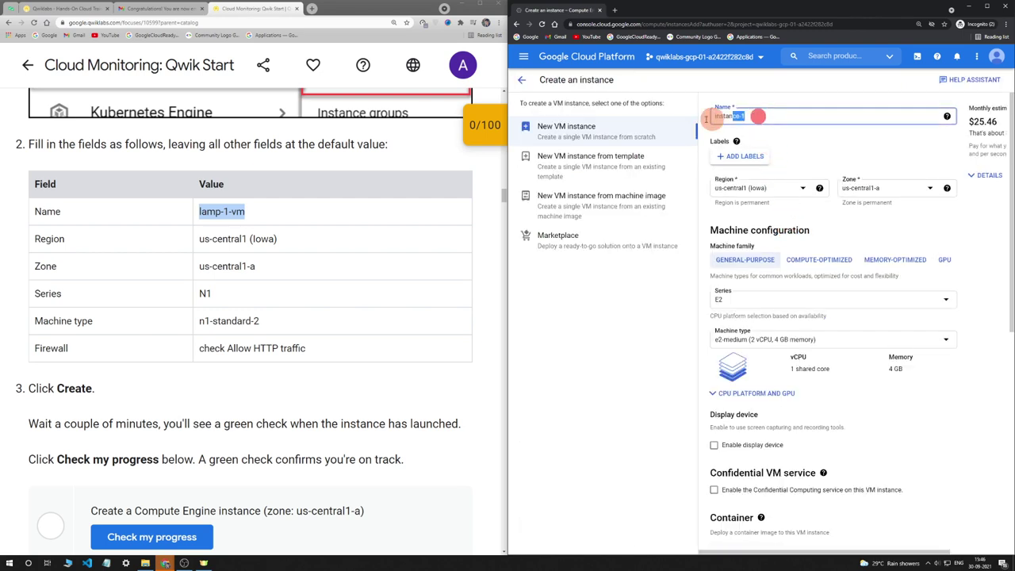
key(ctrl+v)
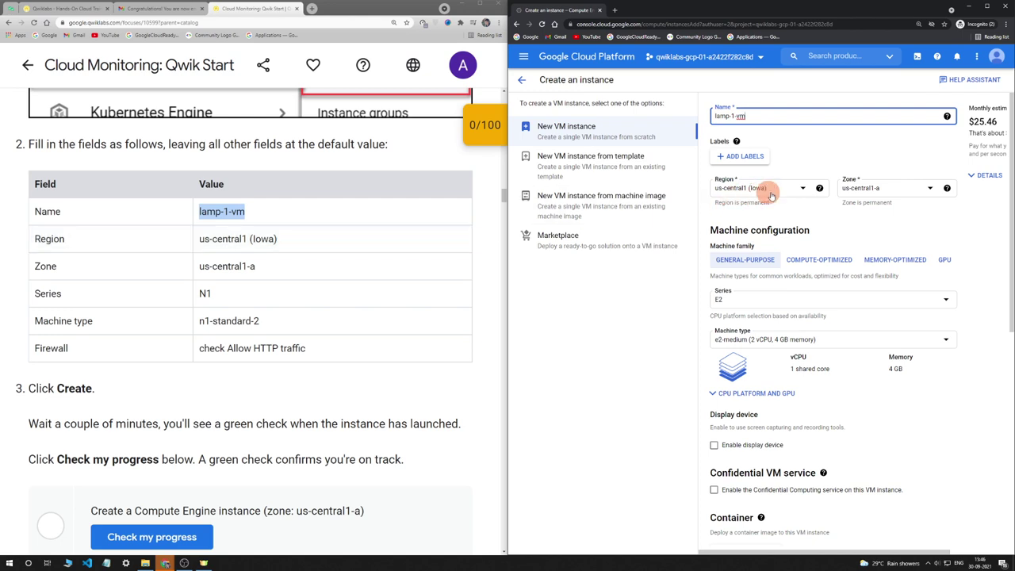
scroll(267, 268, down, 1)
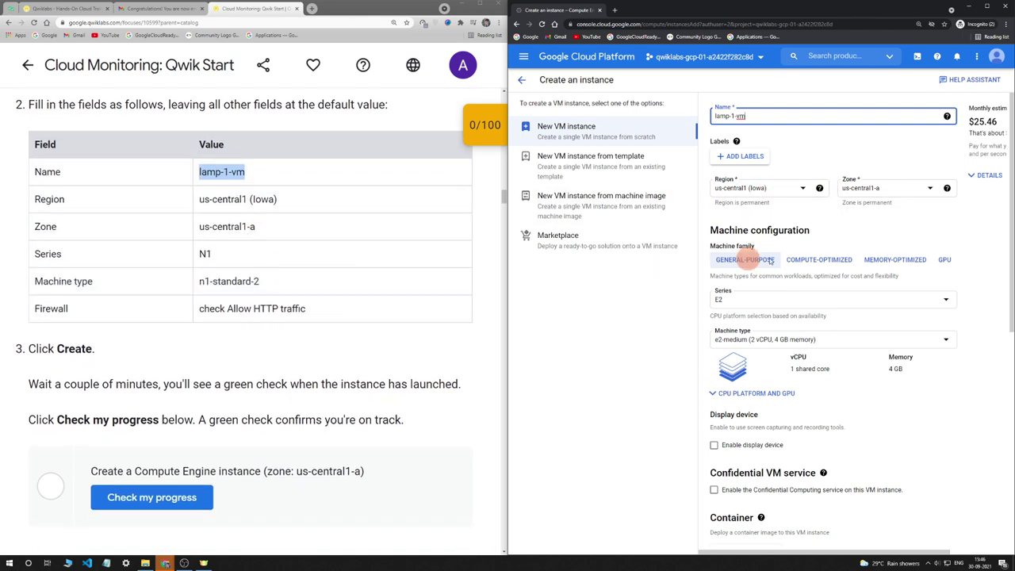
click(788, 299)
click(773, 408)
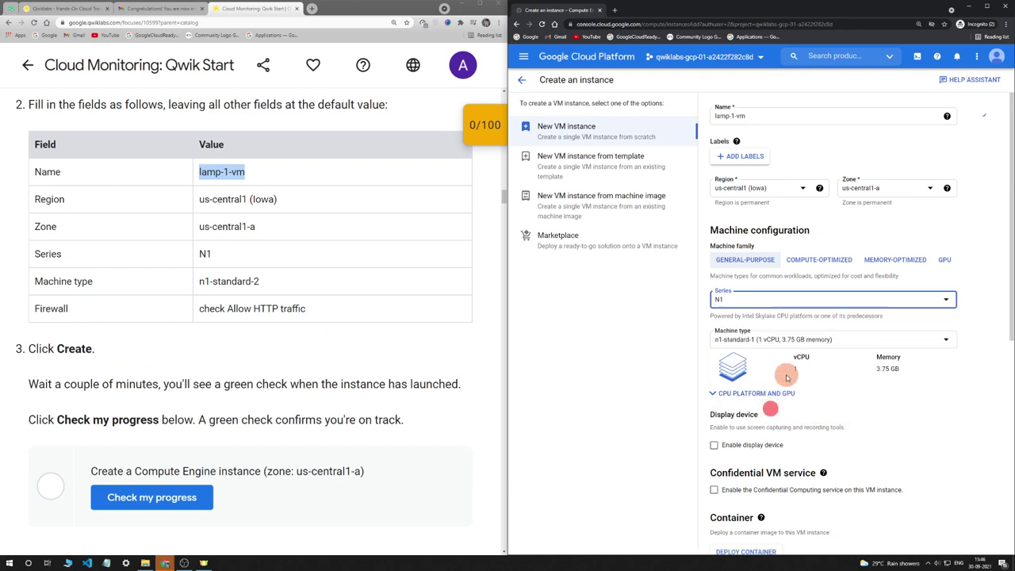
Allow HTTP traffic in the firewall settings and create the lamp-1-vm instance
scroll(729, 404, down, 5)
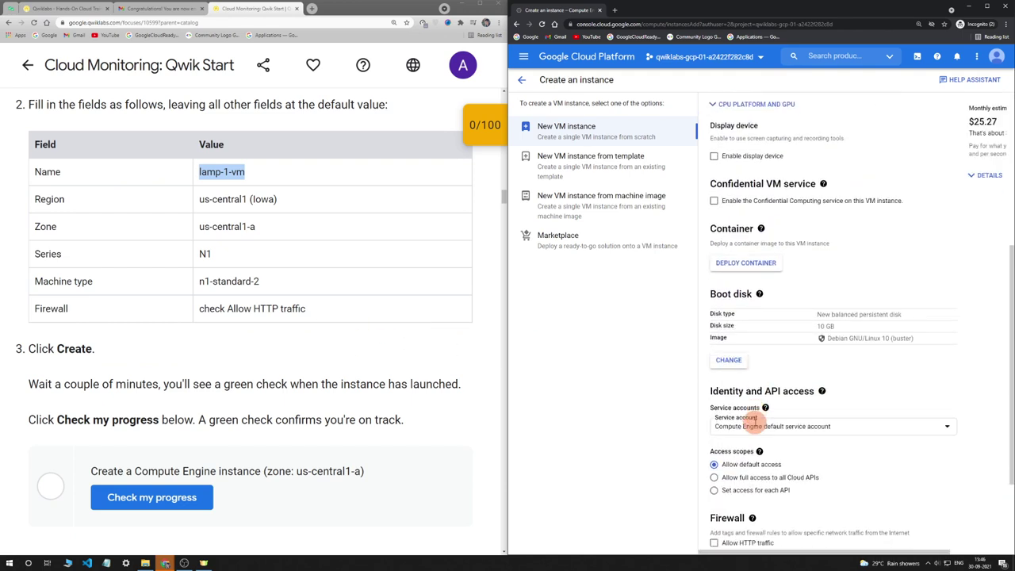
click(714, 426)
scroll(334, 342, down, 3)
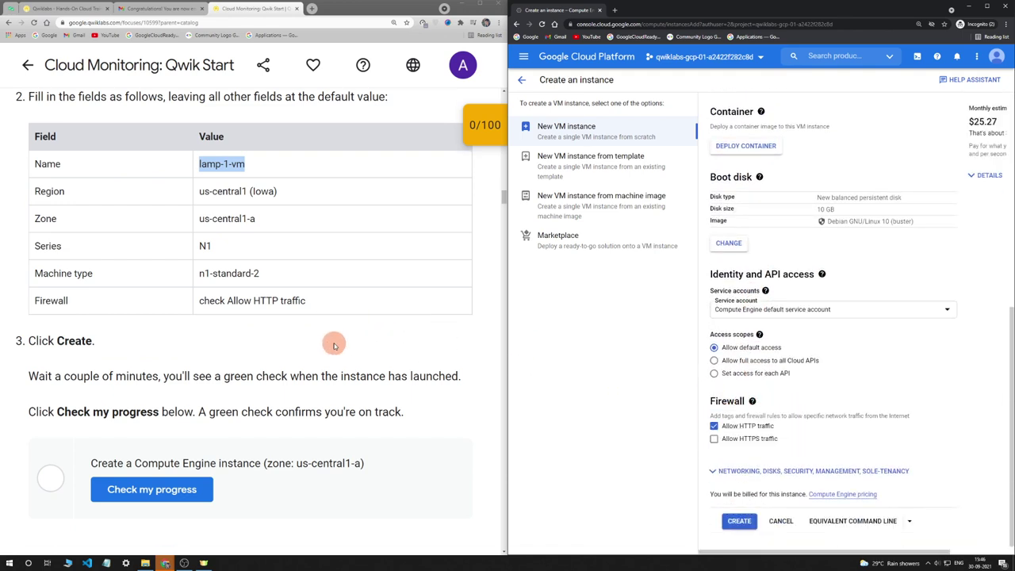
click(746, 526)
scroll(388, 333, down, 2)
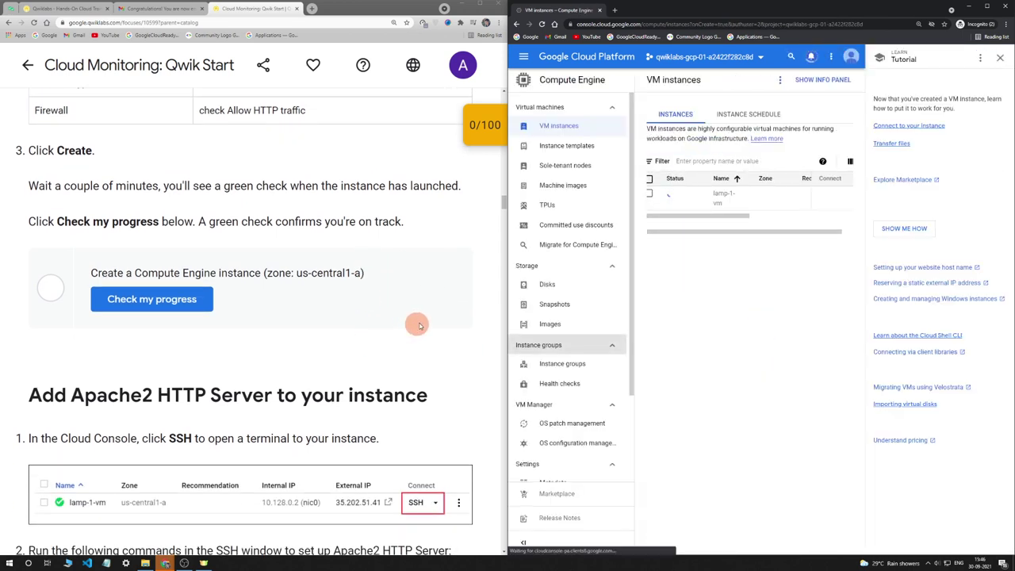
Dismiss the tutorial and tips, then have the lab verify the instance-creation checkpoint
click(1005, 61)
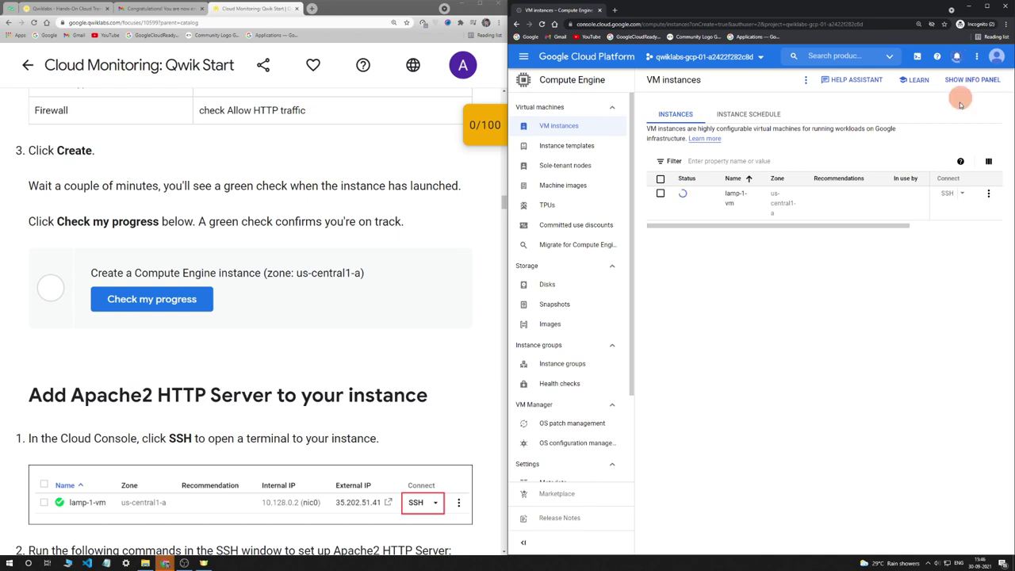
key(ctrl+plus)
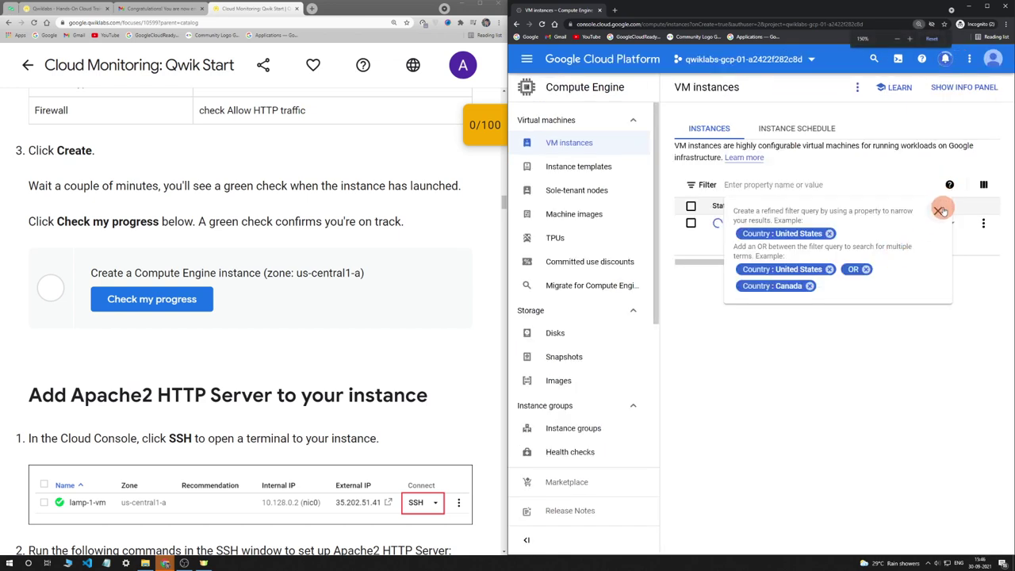
click(934, 214)
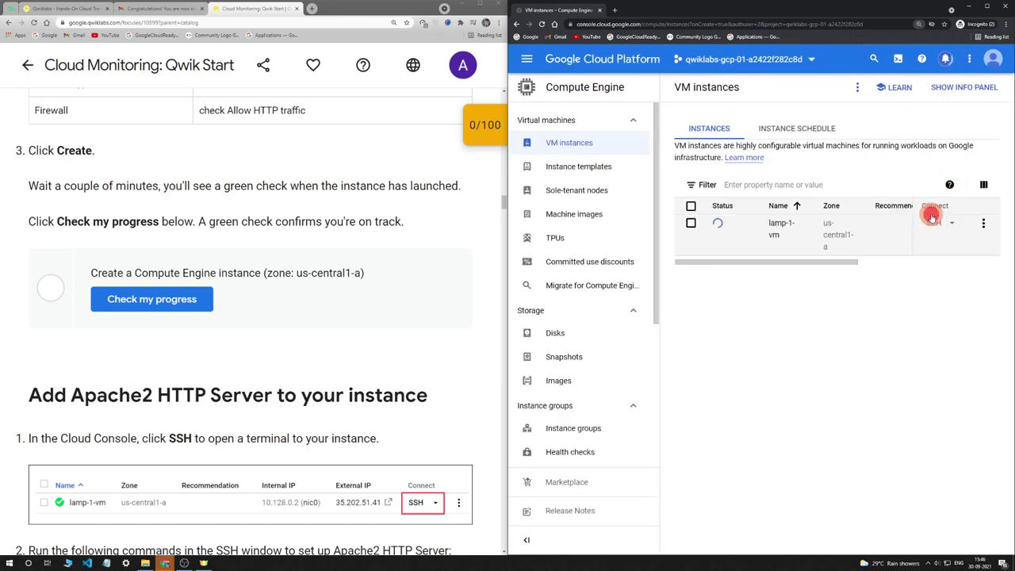
click(944, 61)
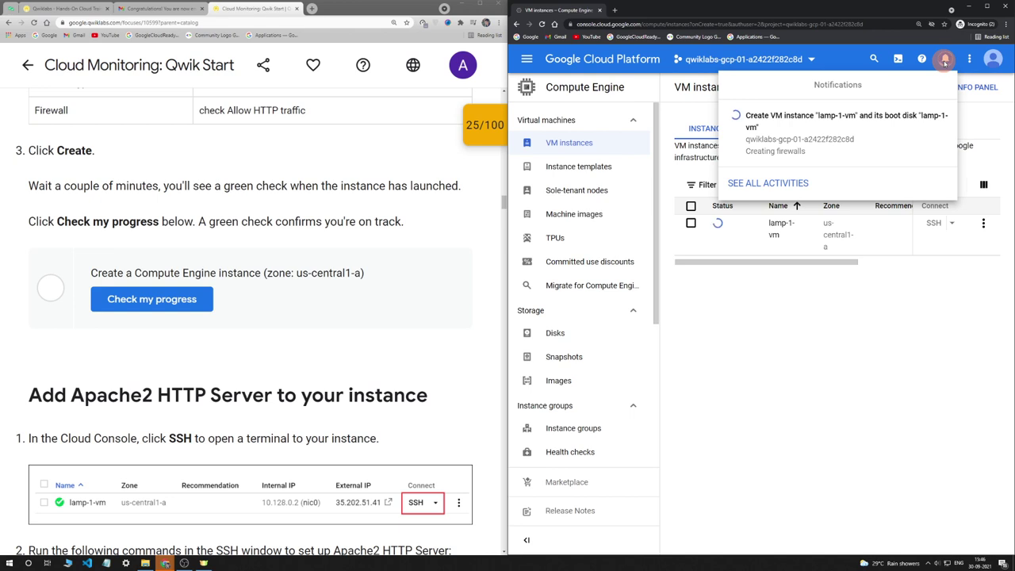
click(476, 134)
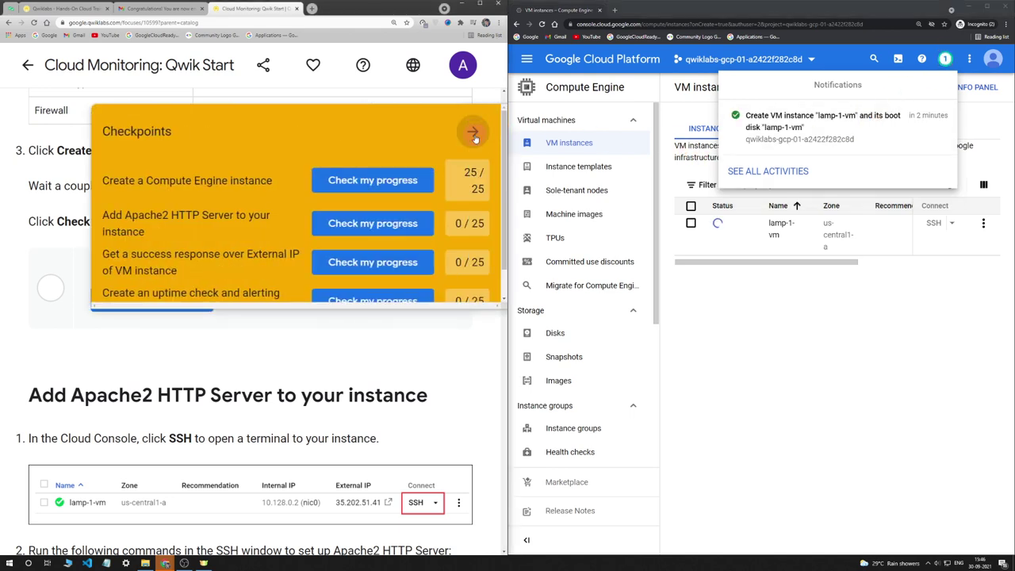
click(474, 135)
click(197, 301)
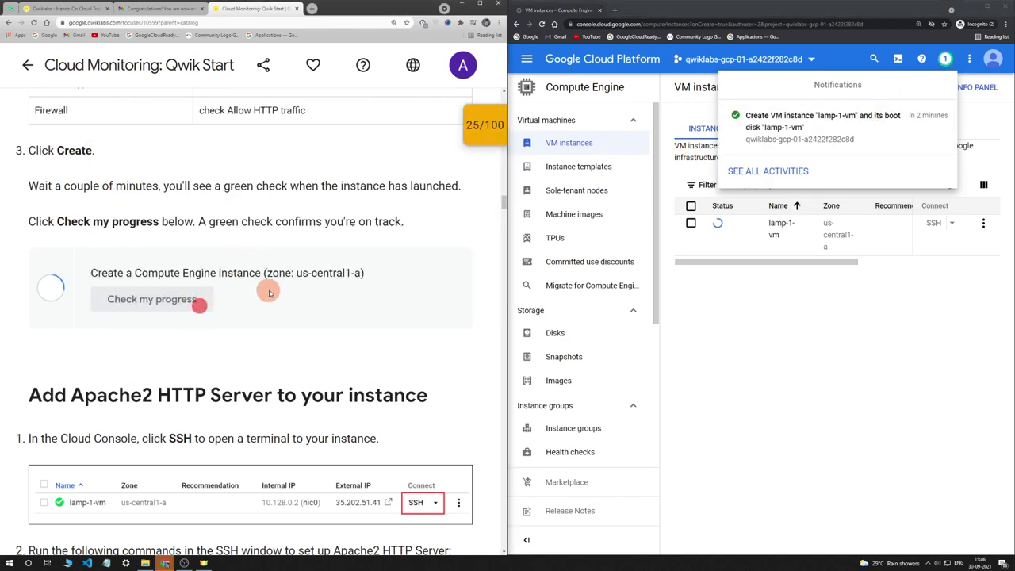
scroll(314, 287, down, 3)
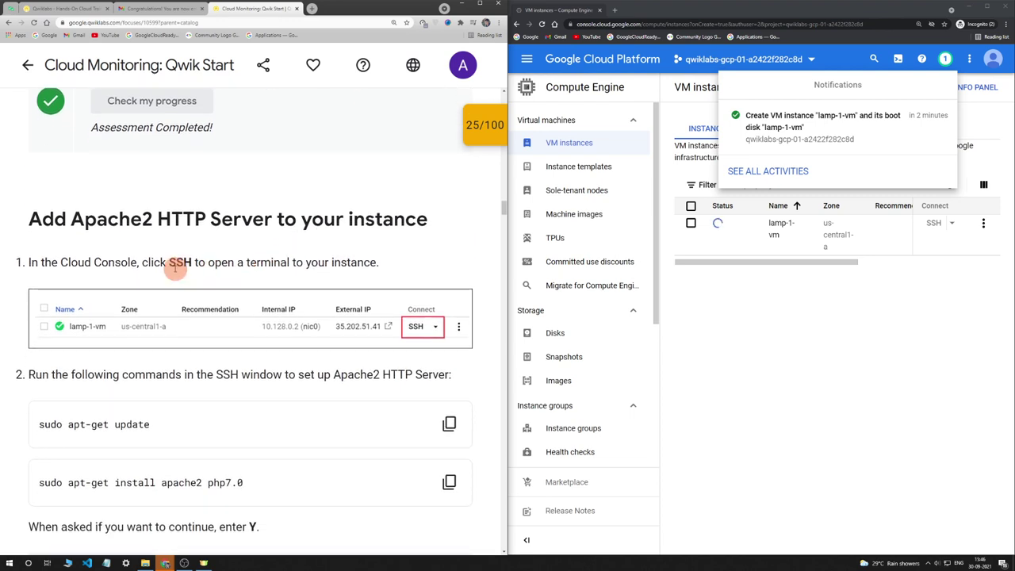
click(831, 313)
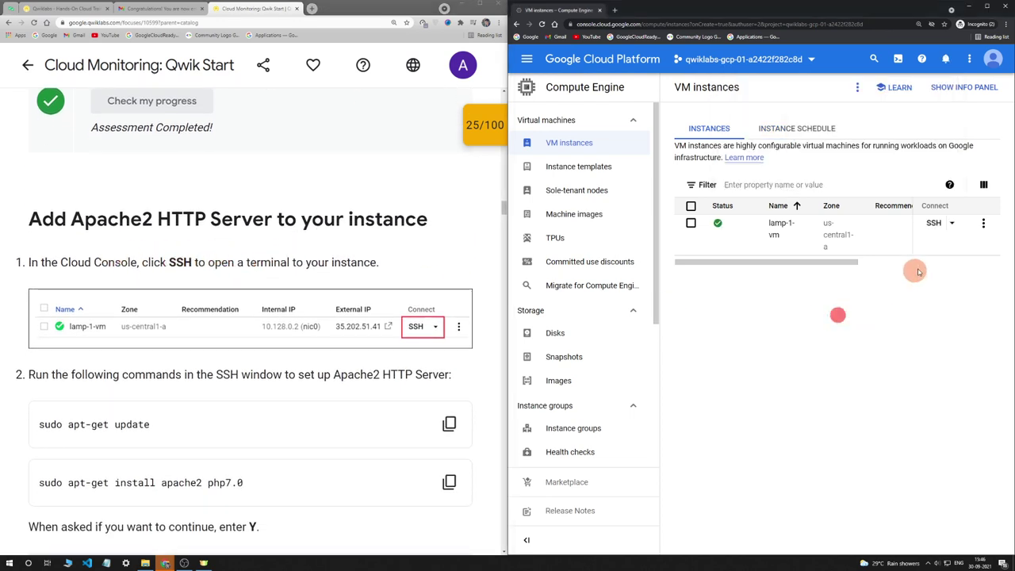
Start an SSH connection to lamp-1-vm in its own terminal window
click(935, 224)
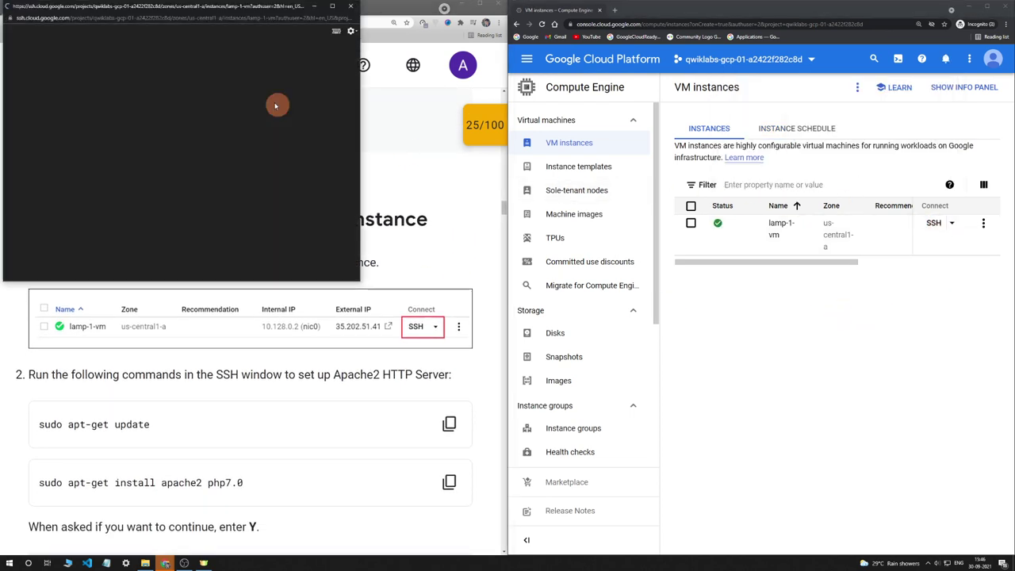
drag(207, 14, 747, 173)
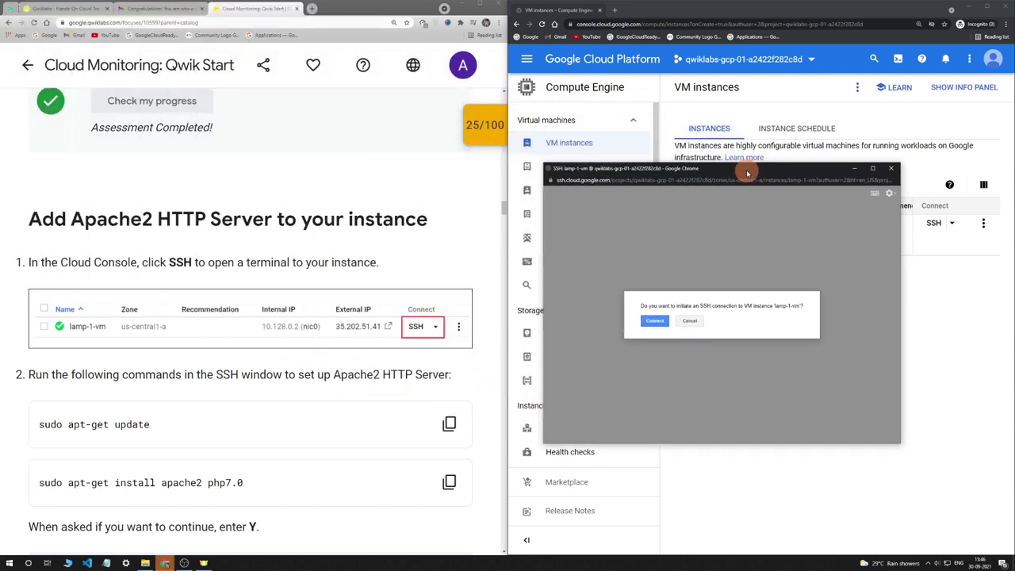
click(653, 321)
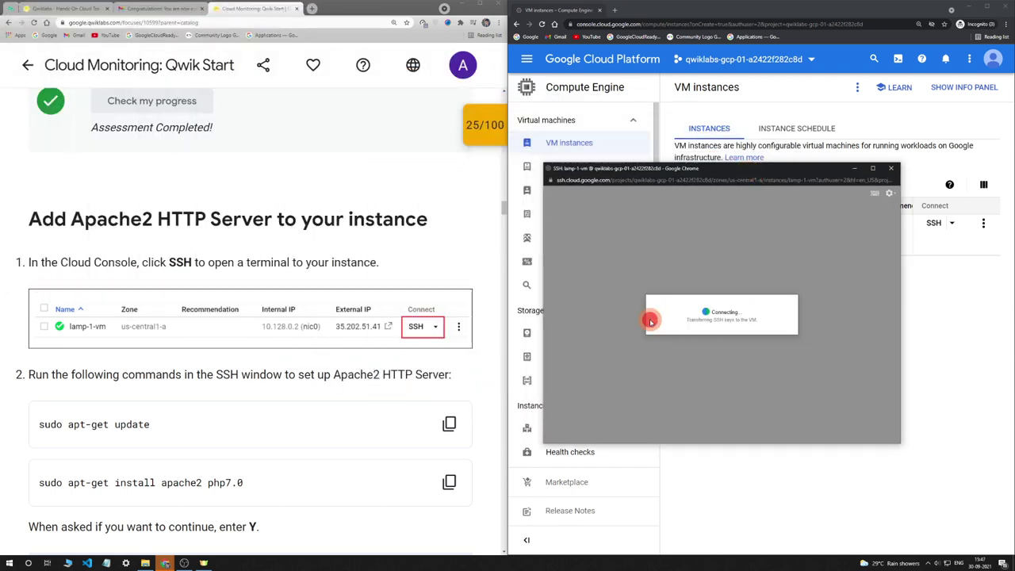
scroll(415, 279, down, 2)
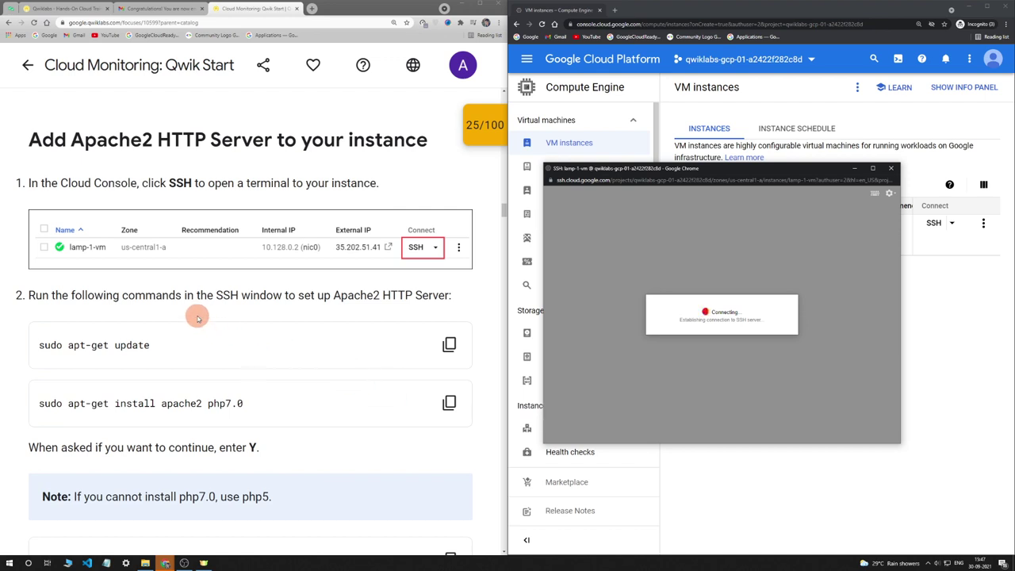
Set the SSH terminal text size to Large and paste sudo apt-get update at the prompt
click(888, 197)
mouse_move(871, 228)
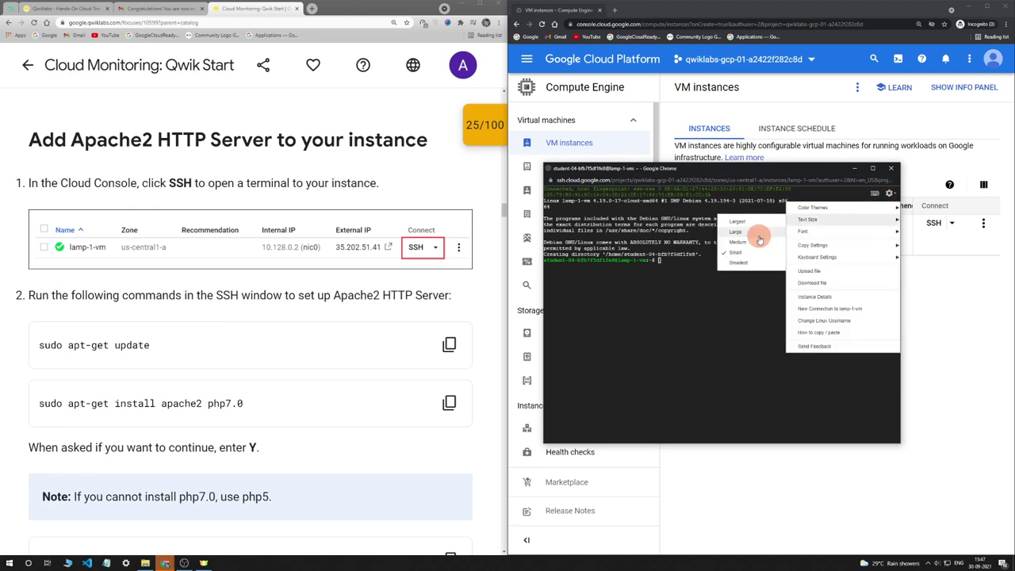
click(758, 237)
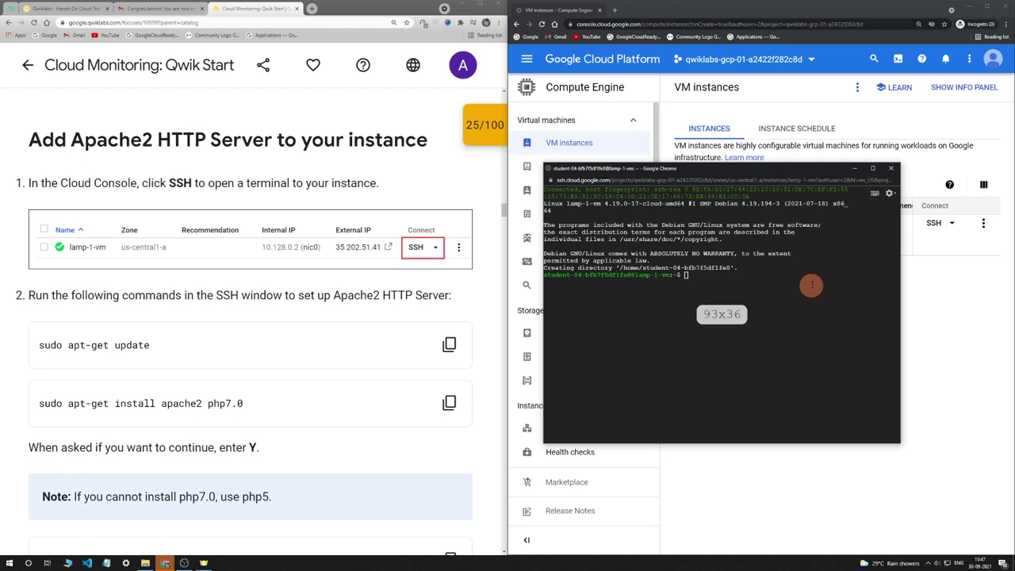
click(448, 344)
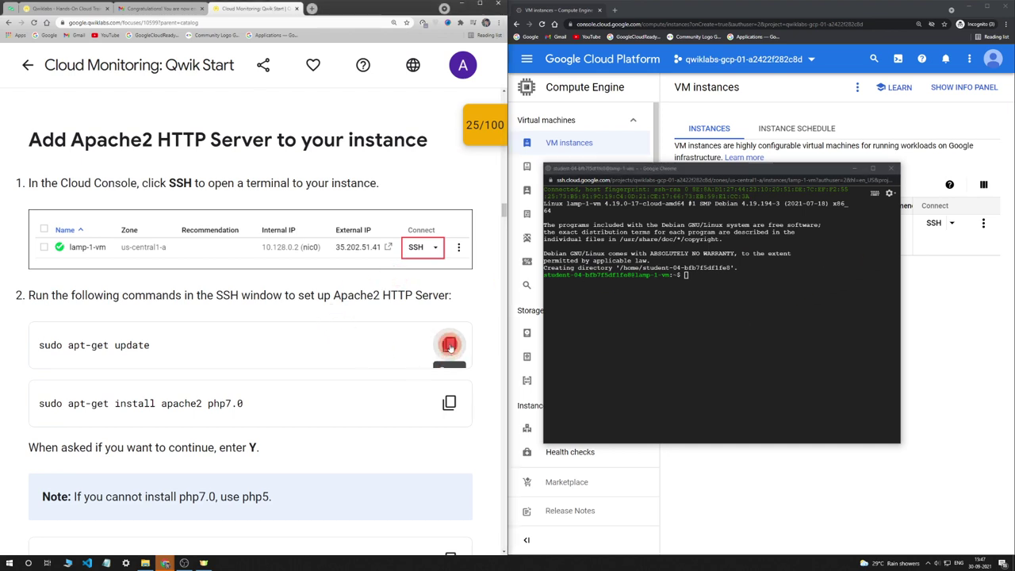
click(762, 315)
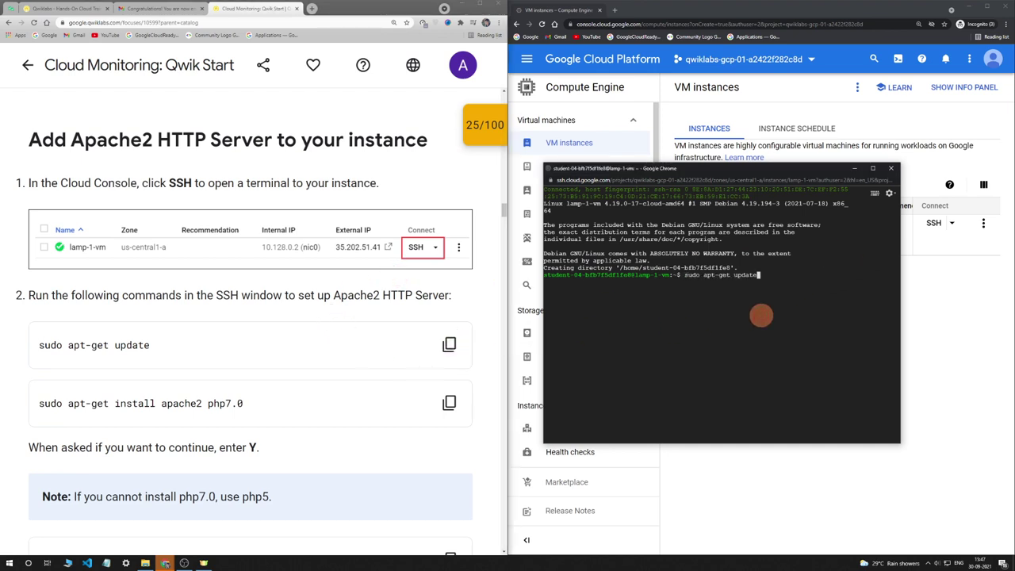
Run sudo apt-get update, then install apache2 and php7.0, answering Y
key(Return)
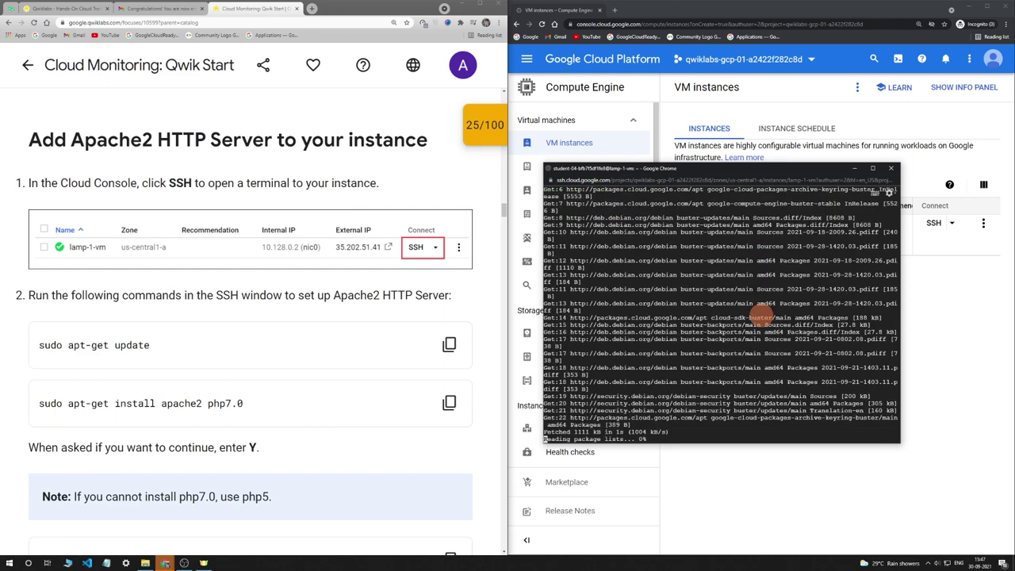
scroll(447, 381, down, 1)
click(449, 363)
click(730, 422)
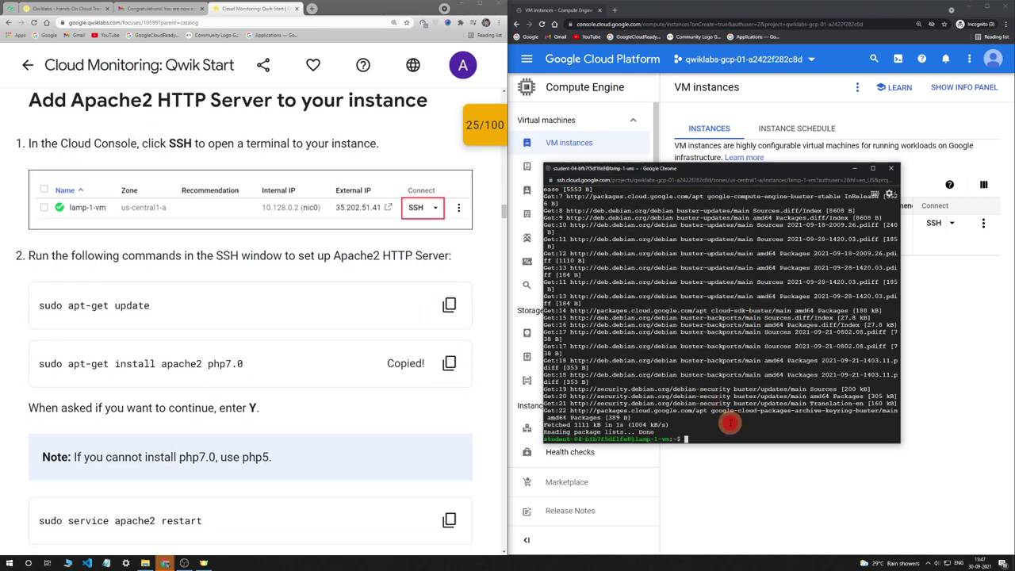
key(Return)
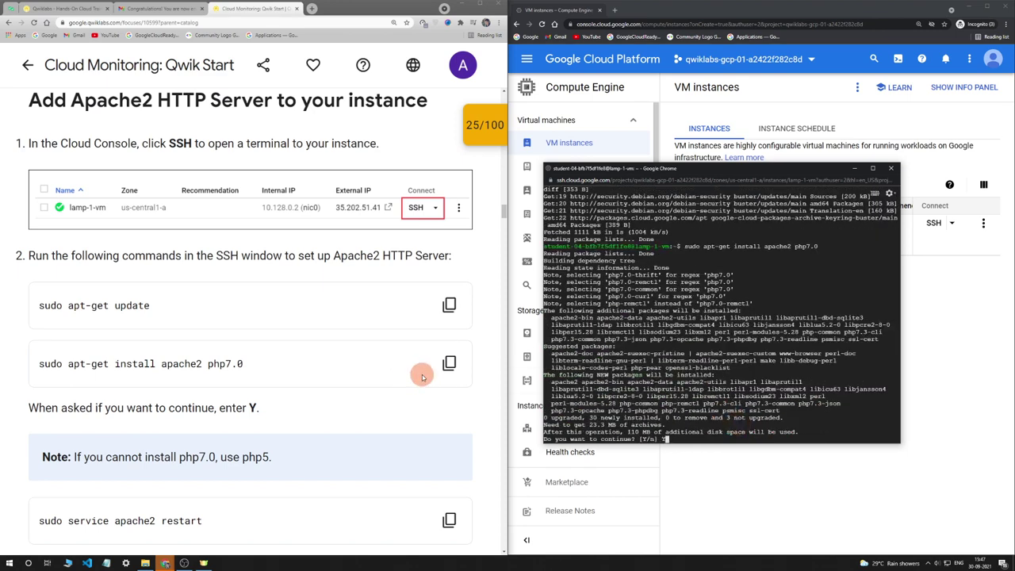
text(Y)
key(Return)
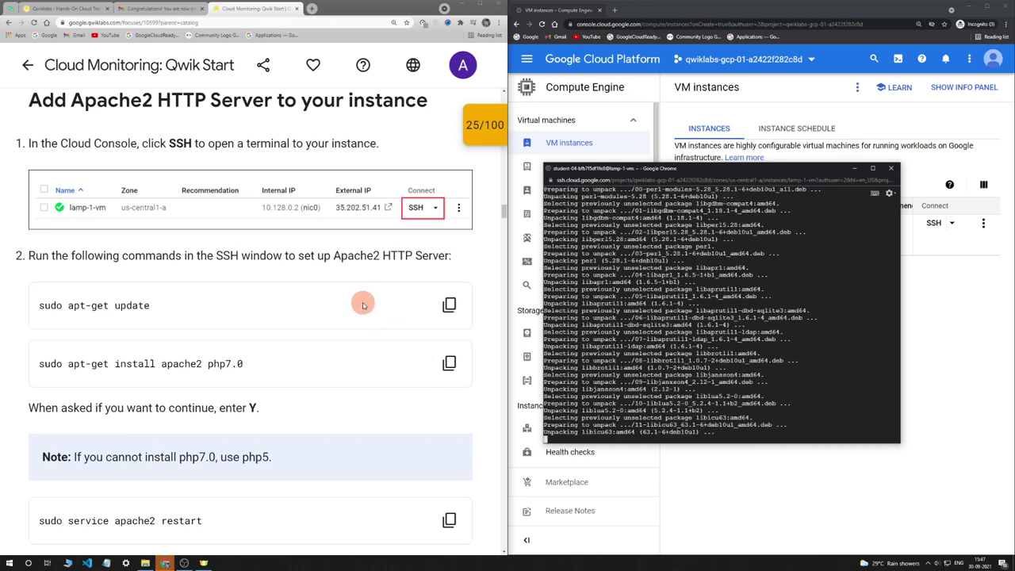
Restart the Apache2 service with sudo service apache2 restart
scroll(362, 306, down, 3)
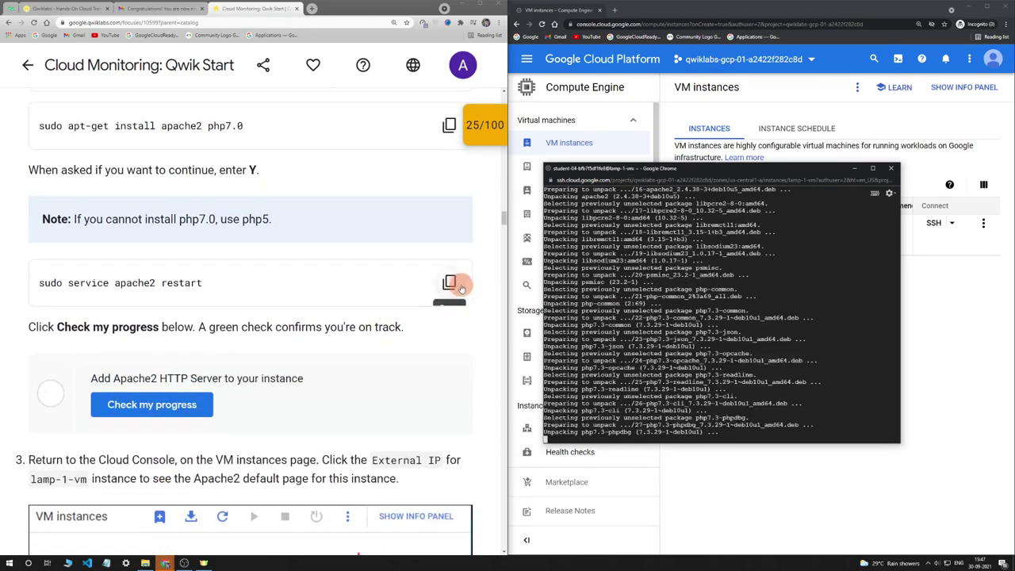
click(450, 286)
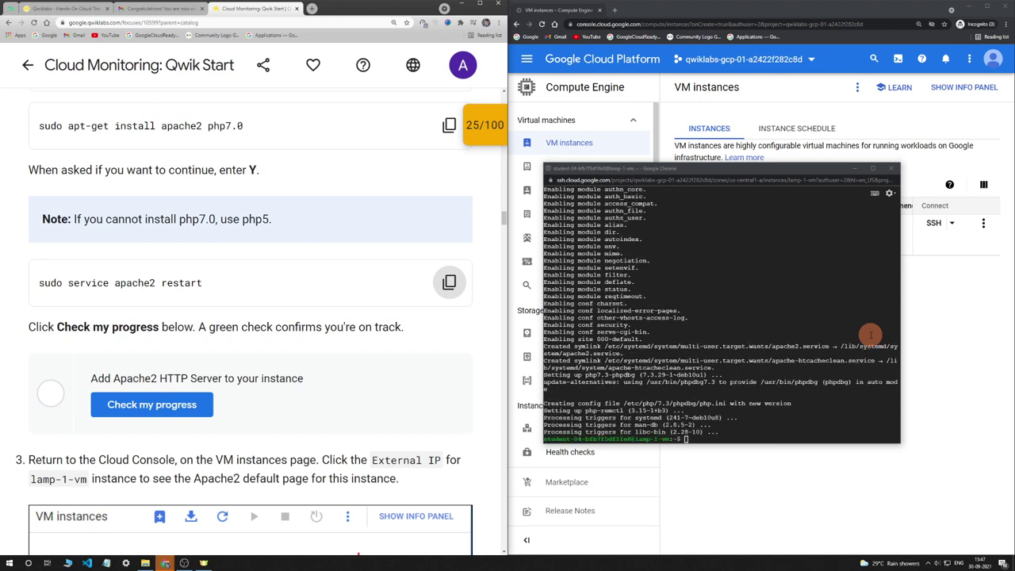
click(816, 294)
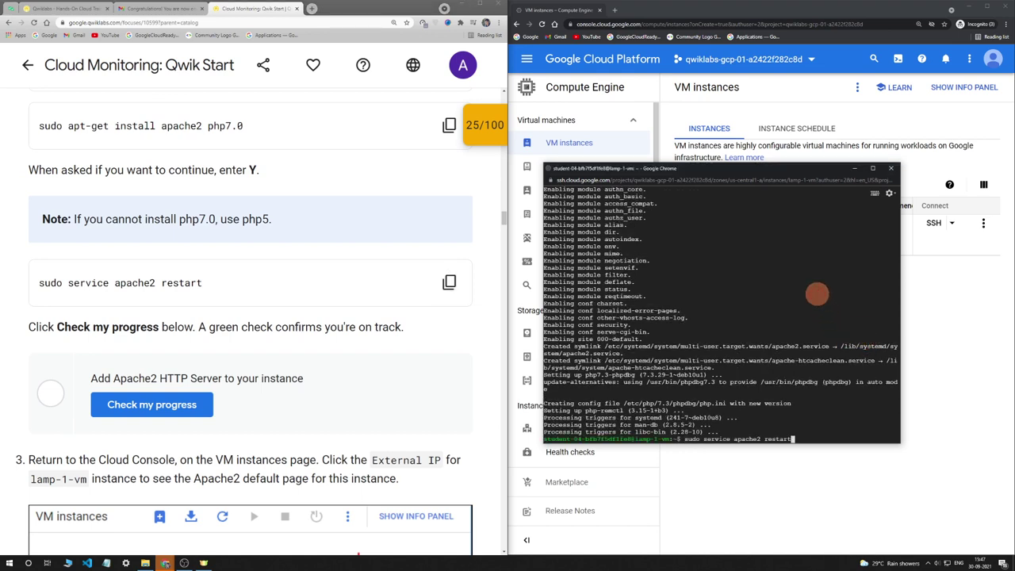
key(Return)
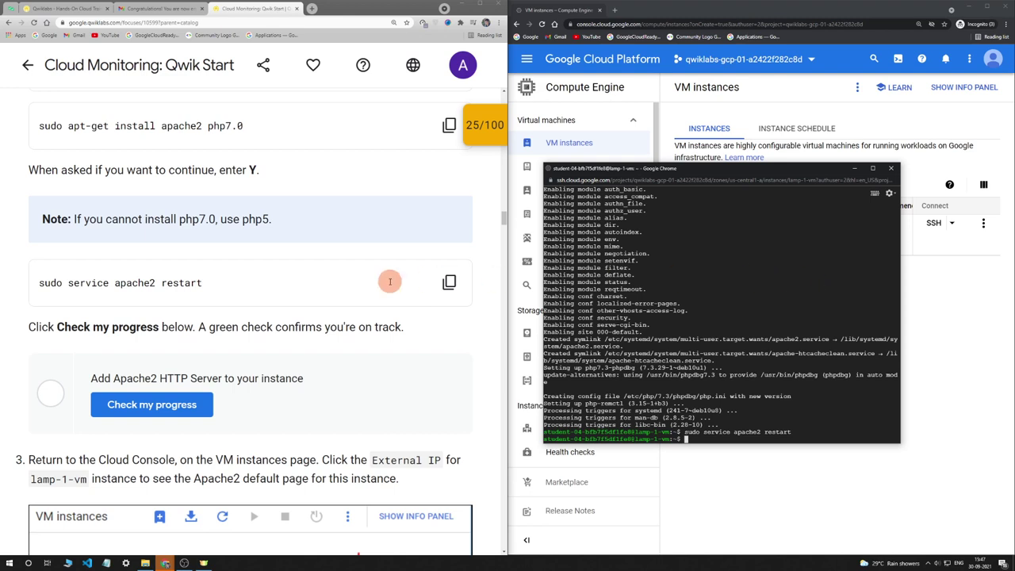
scroll(390, 279, down, 2)
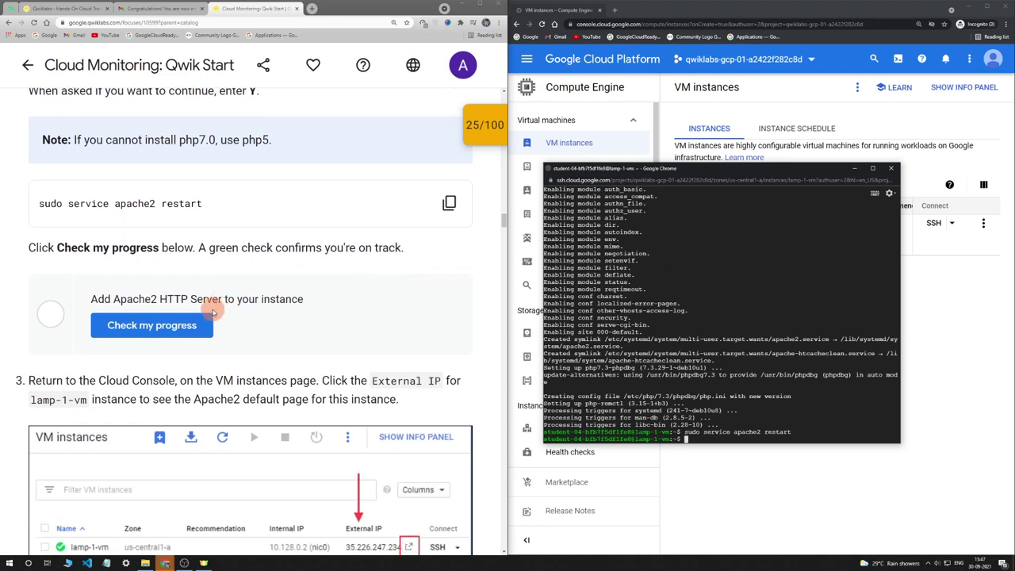
Open lamp-1-vm's external IP to display the Apache2 Debian Default Page
click(203, 322)
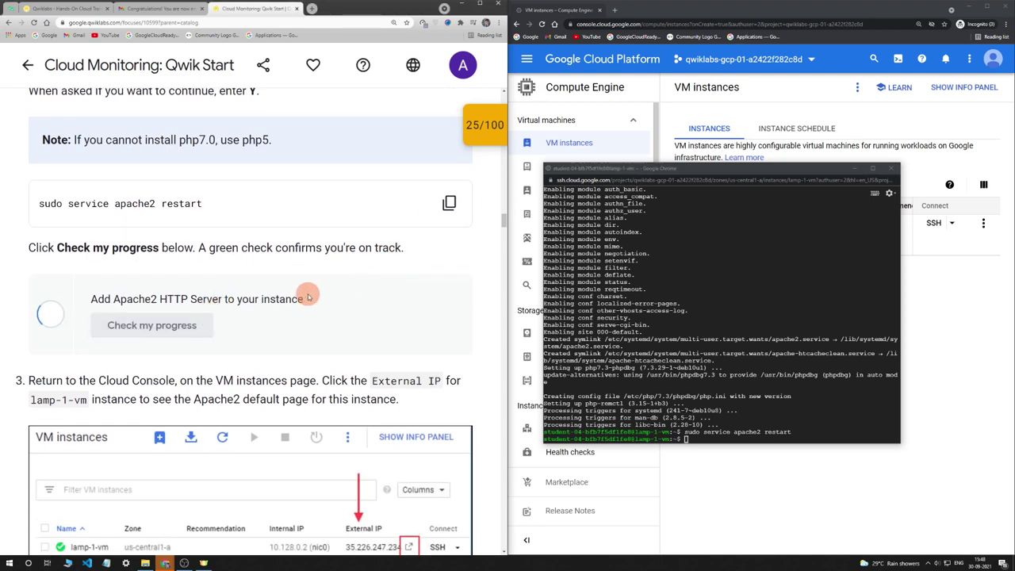
scroll(309, 296, down, 4)
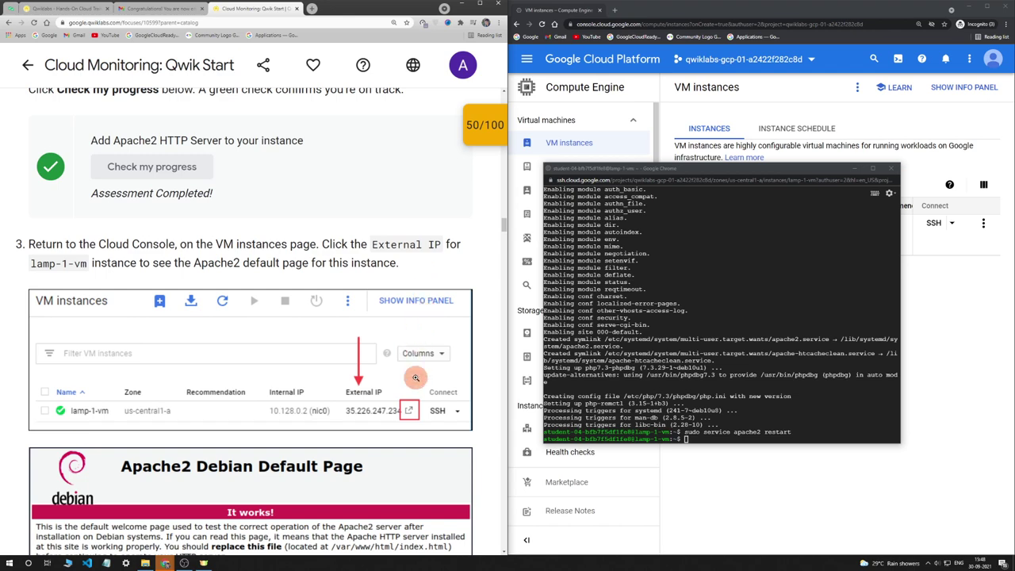
scroll(416, 373, down, 7)
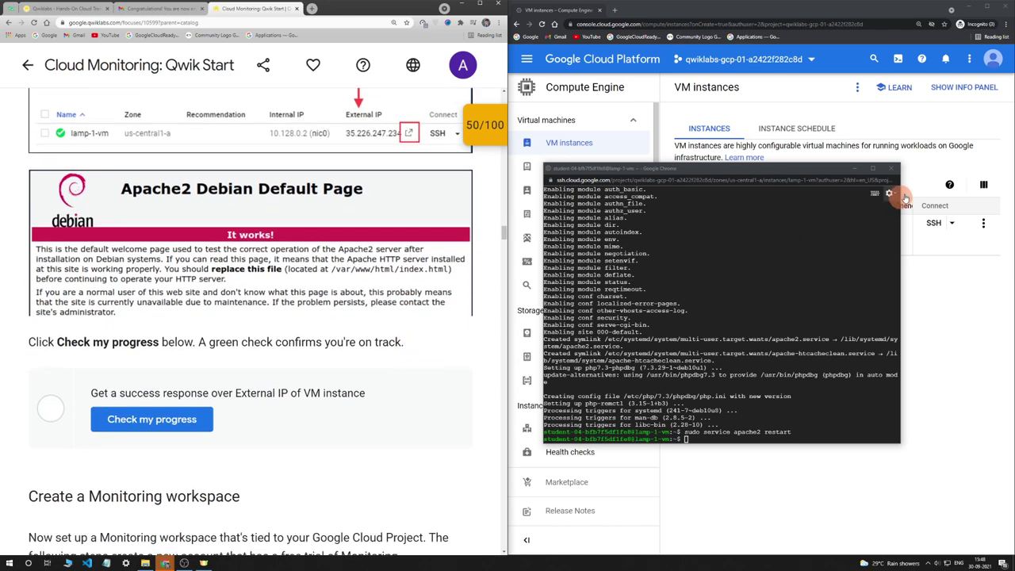
click(855, 170)
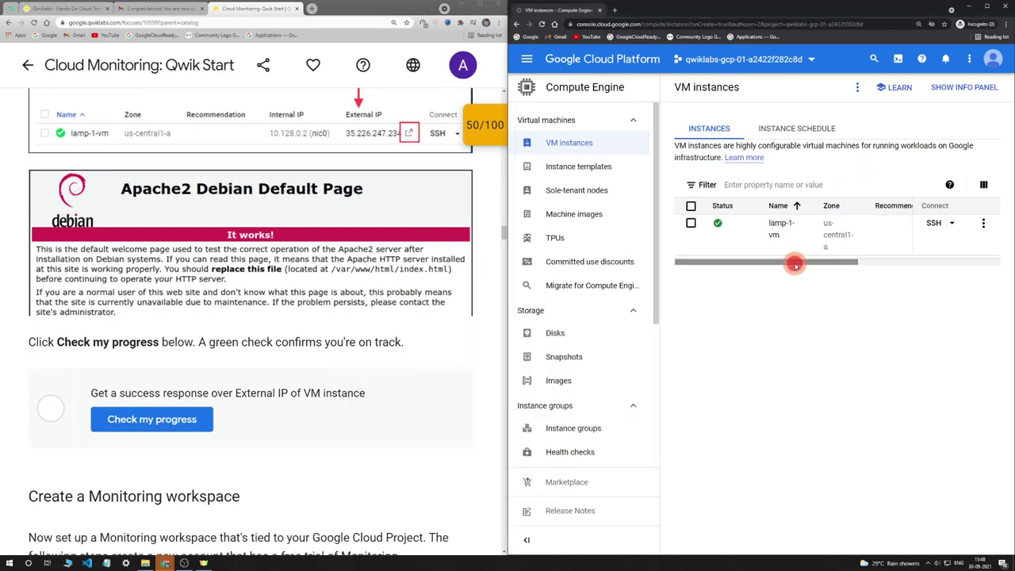
drag(792, 263, 939, 260)
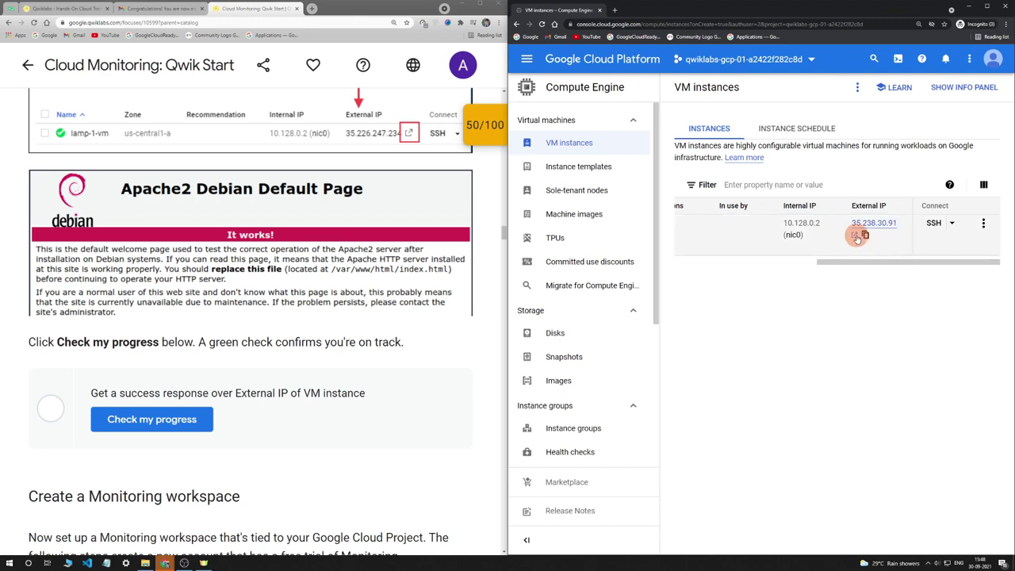
click(856, 235)
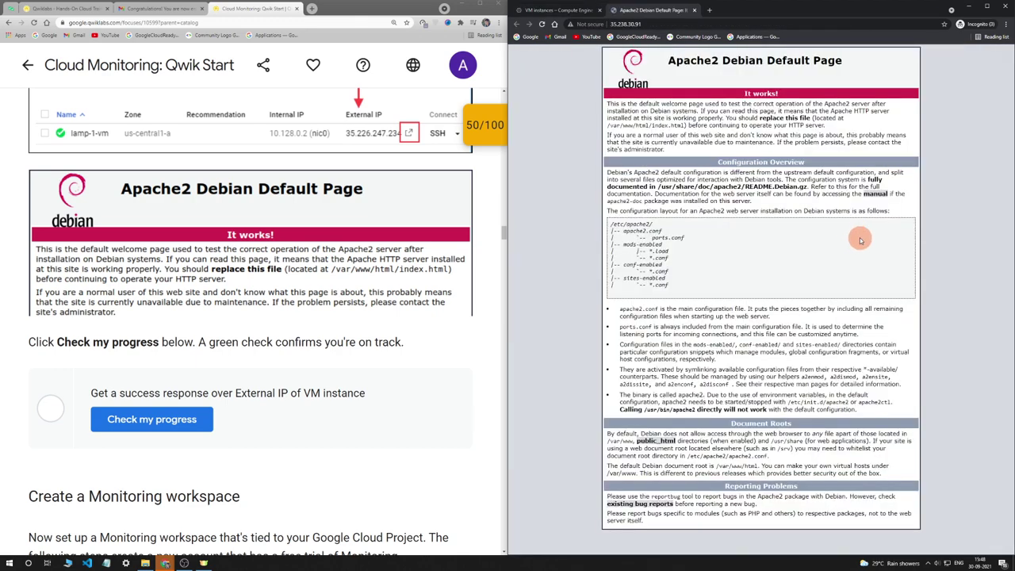
key(ctrl+plus)
key(ctrl+plus)
click(275, 238)
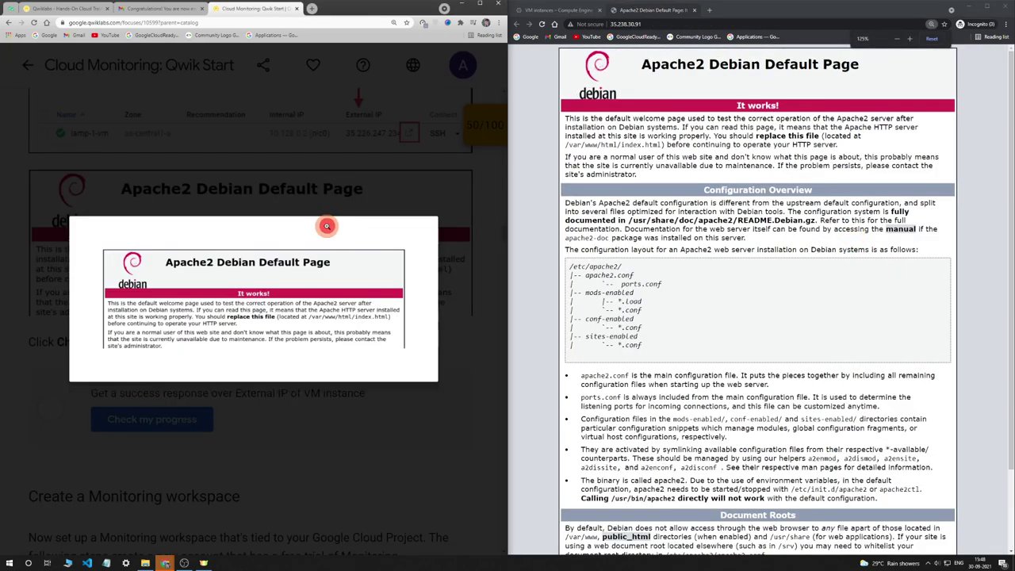
click(333, 184)
Verify the external IP checkpoint and review the checkpoint list showing 75/100
click(193, 417)
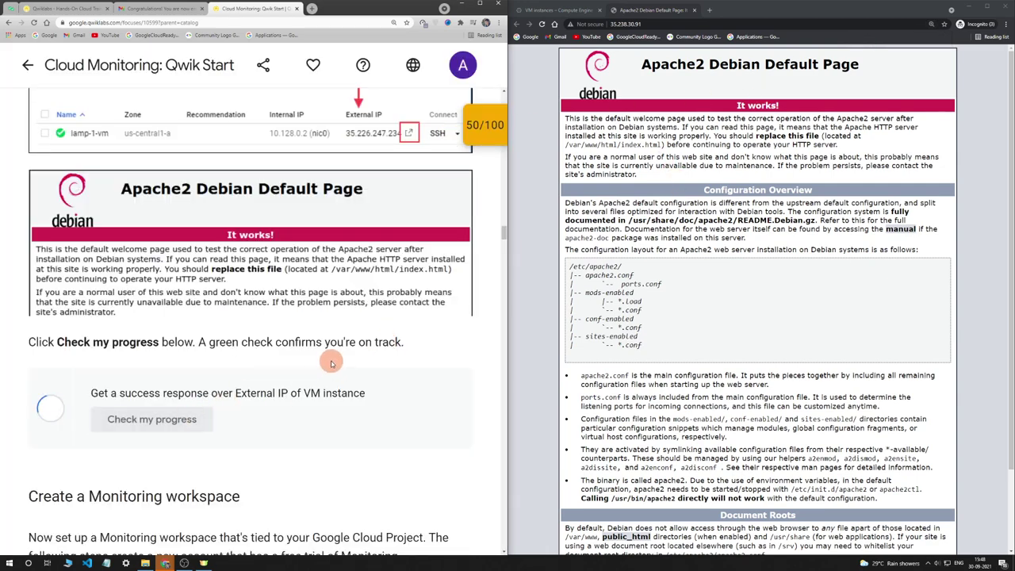
scroll(332, 361, down, 2)
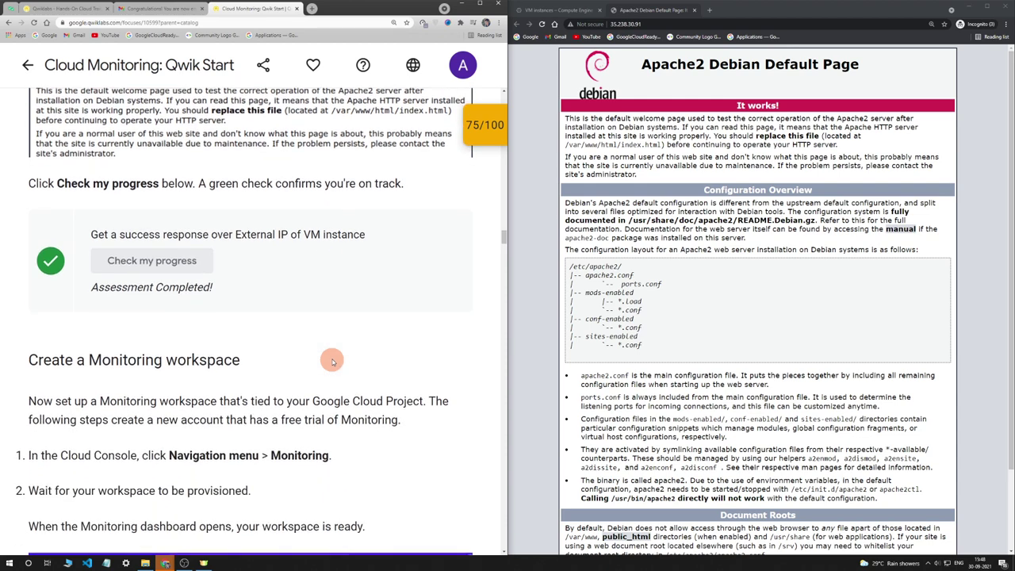
click(477, 127)
click(475, 132)
click(478, 129)
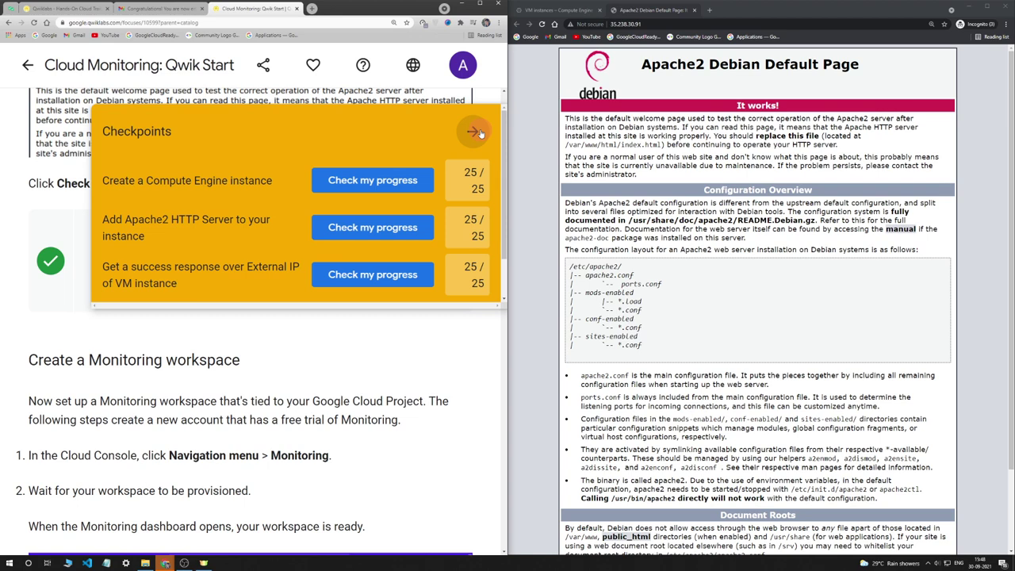
scroll(467, 133, down, 1)
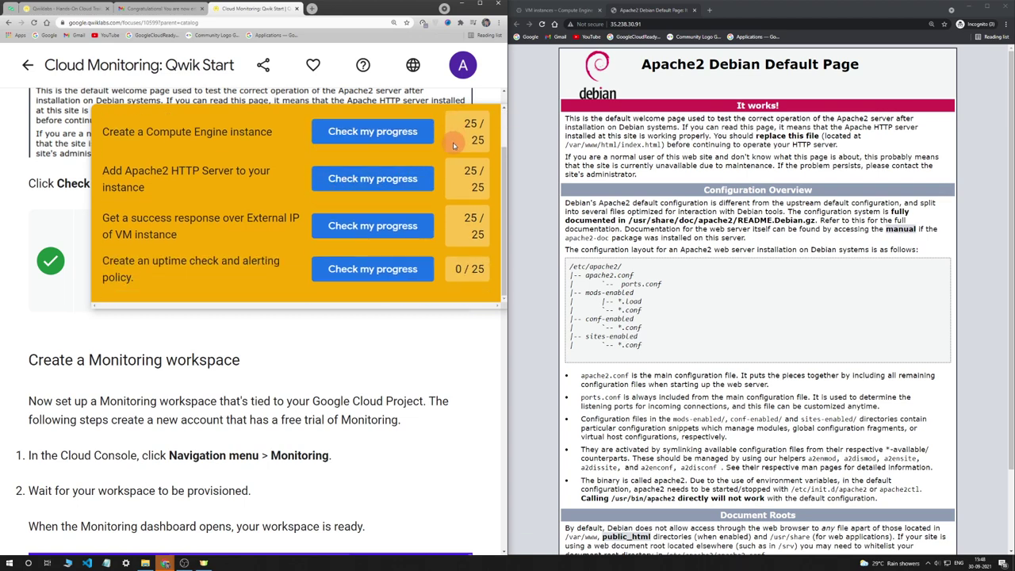
scroll(388, 355, down, 1)
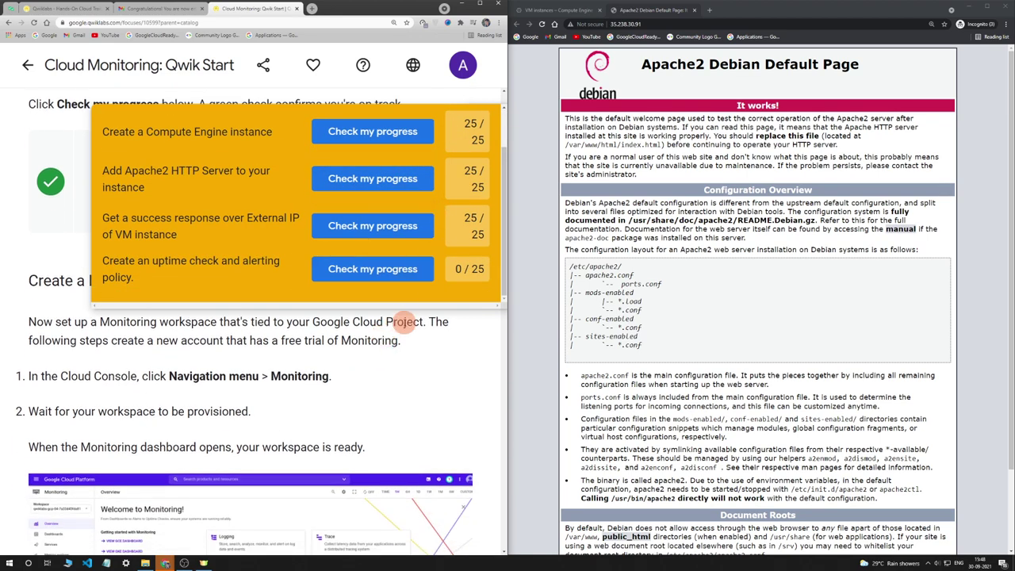
scroll(436, 182, up, 1)
scroll(412, 273, down, 1)
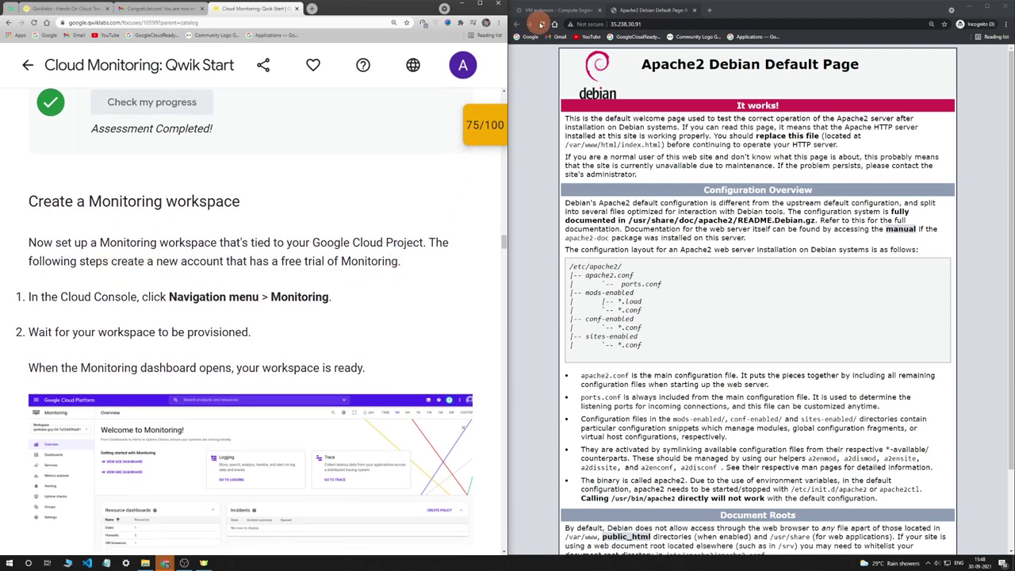
From the VM instances page, go through Operations in the Navigation menu to Monitoring's welcome overview
click(547, 11)
click(526, 58)
scroll(596, 248, down, 4)
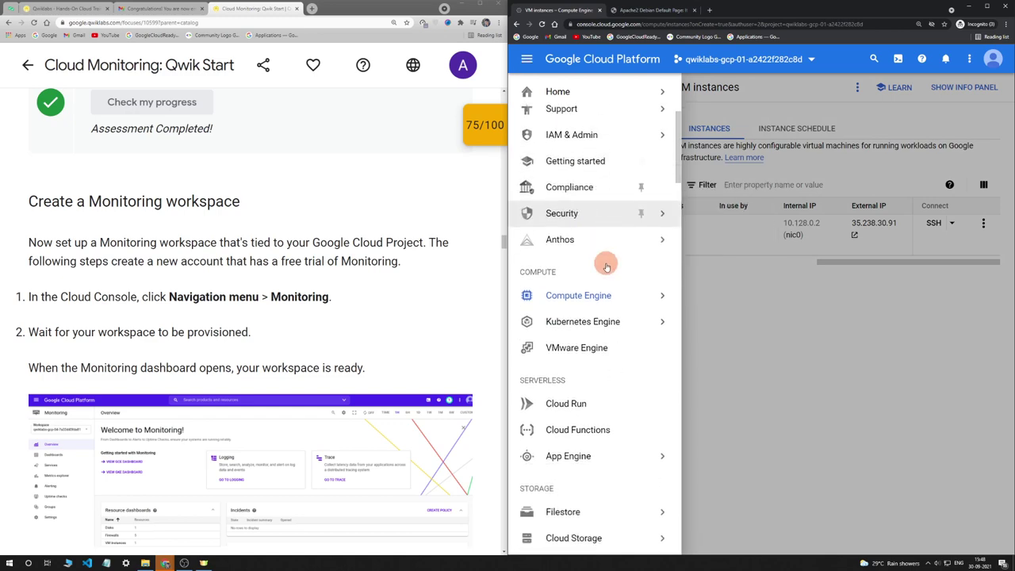
scroll(596, 248, down, 5)
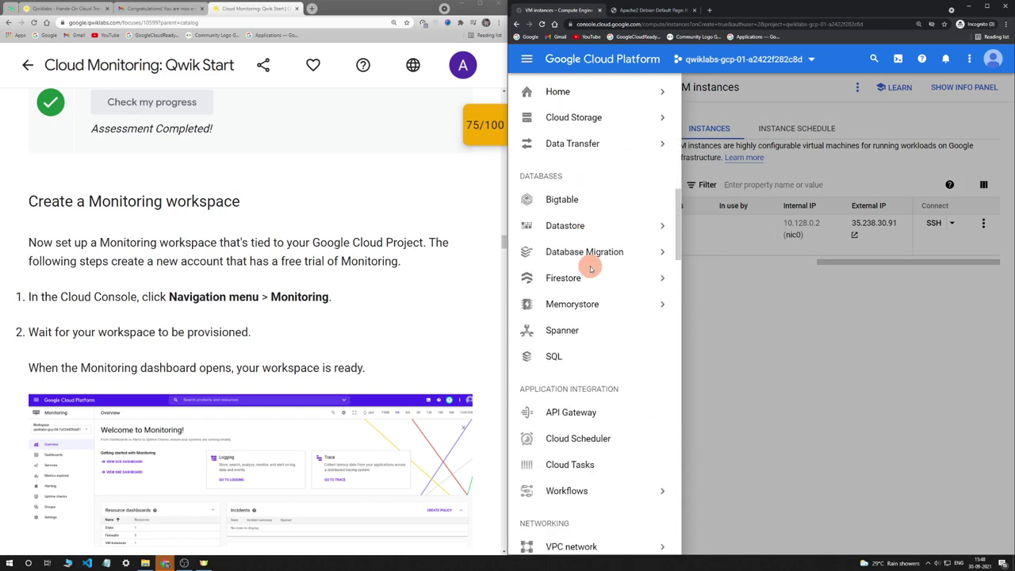
scroll(590, 266, down, 7)
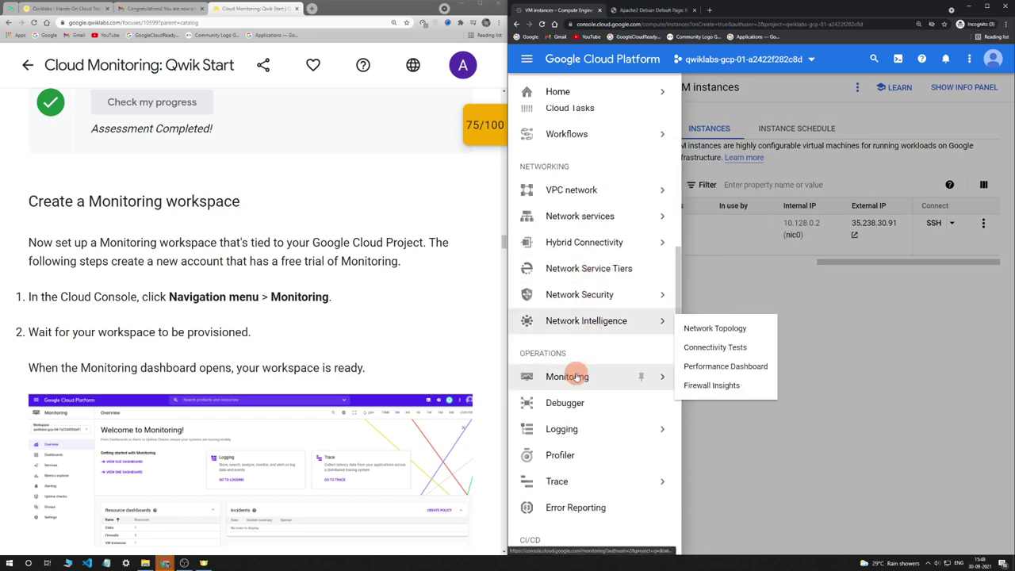
click(575, 378)
scroll(246, 281, down, 5)
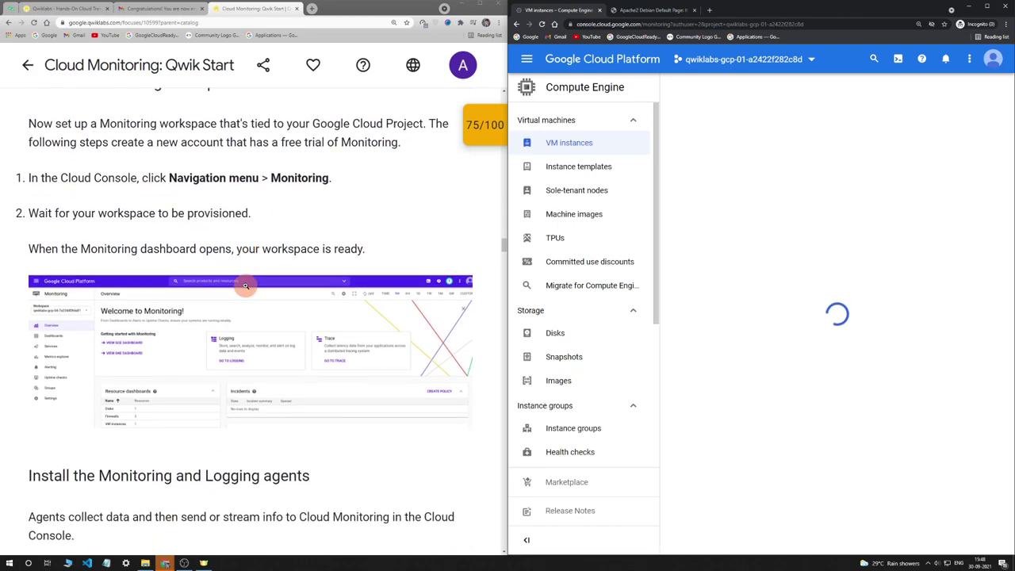
scroll(246, 285, down, 8)
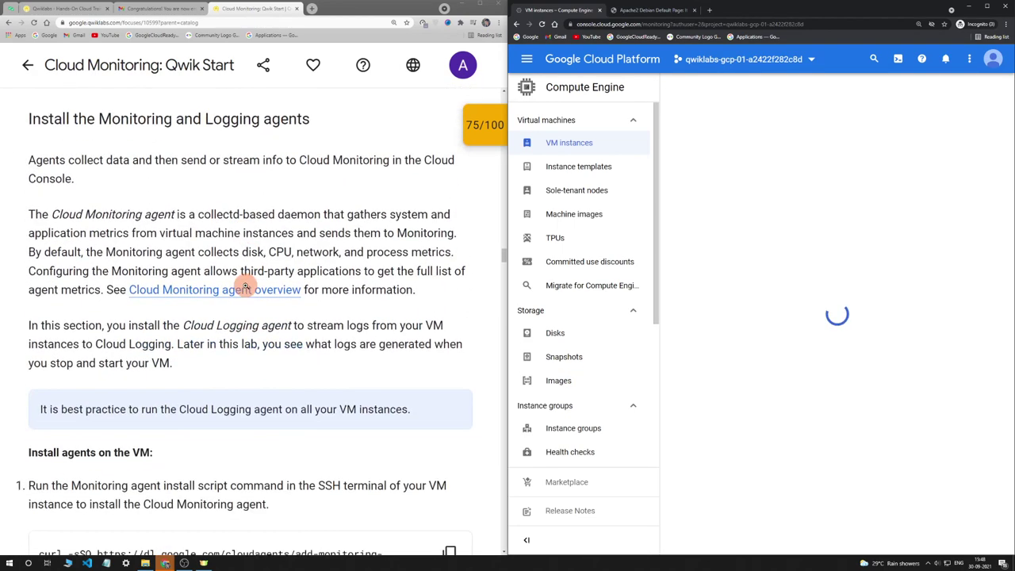
scroll(246, 286, down, 2)
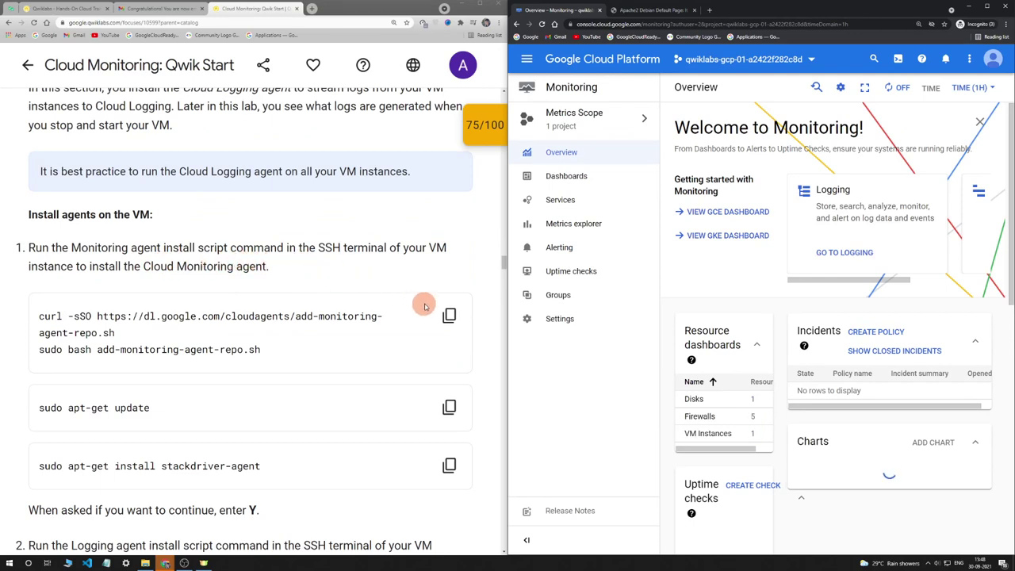
Add the monitoring agent repository on lamp-1-vm and run apt-get update
click(449, 315)
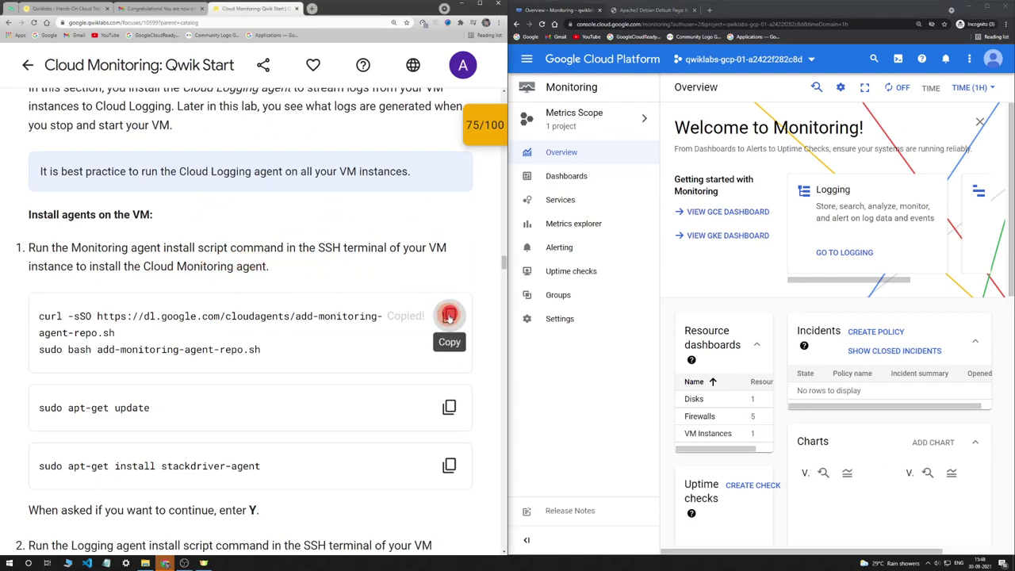
click(162, 548)
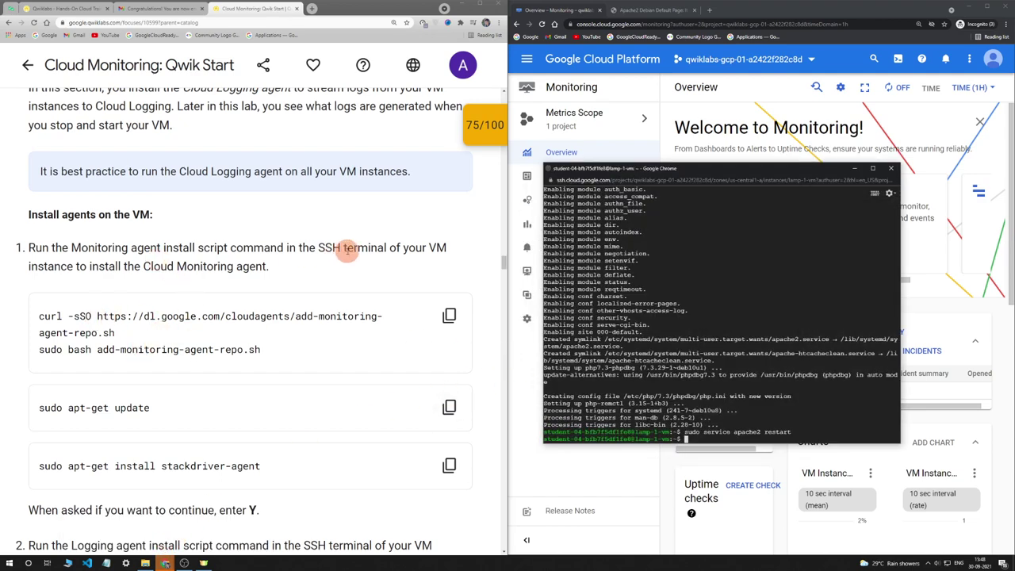
click(732, 281)
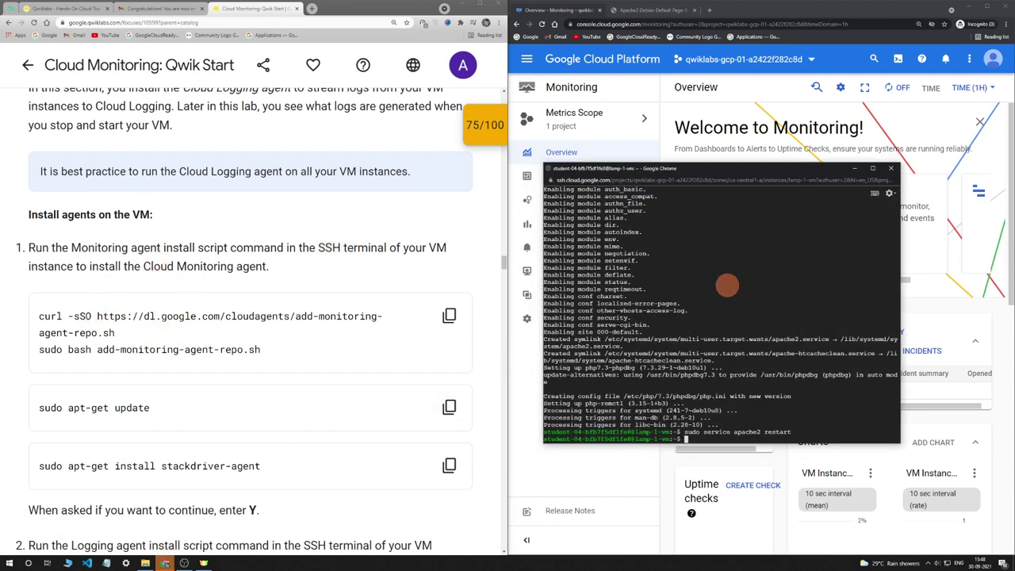
key(ctrl+v)
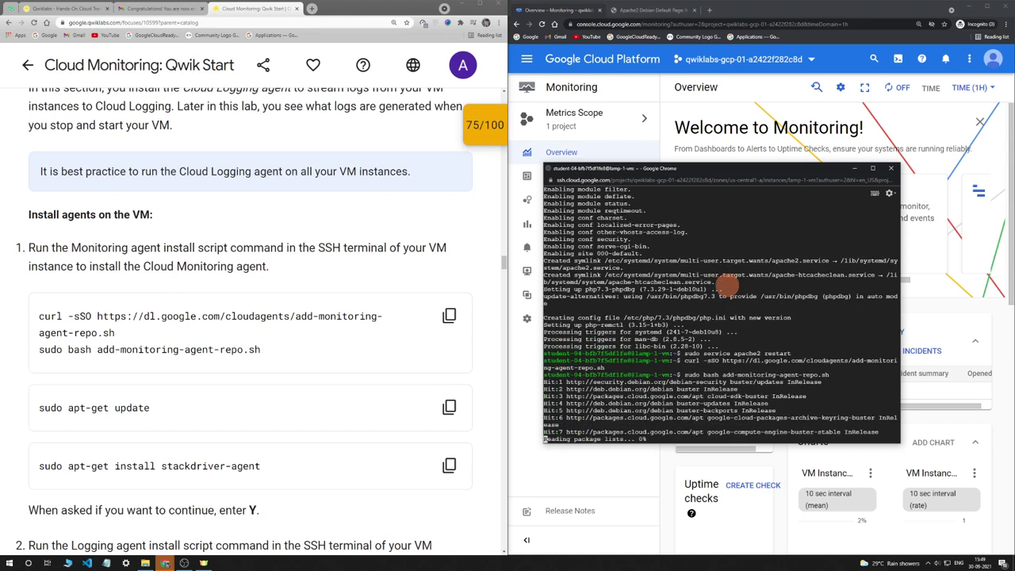
click(447, 406)
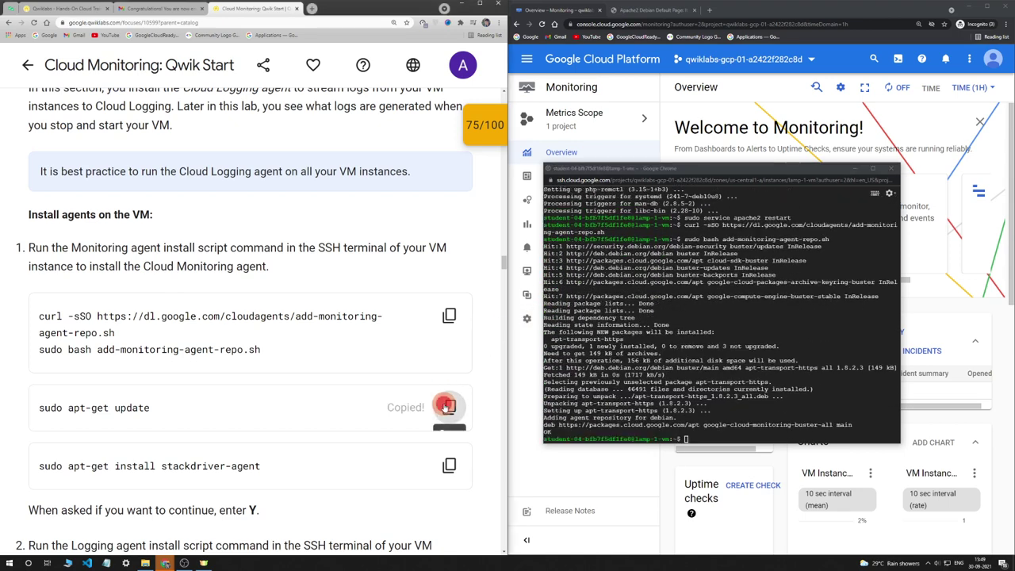
click(800, 390)
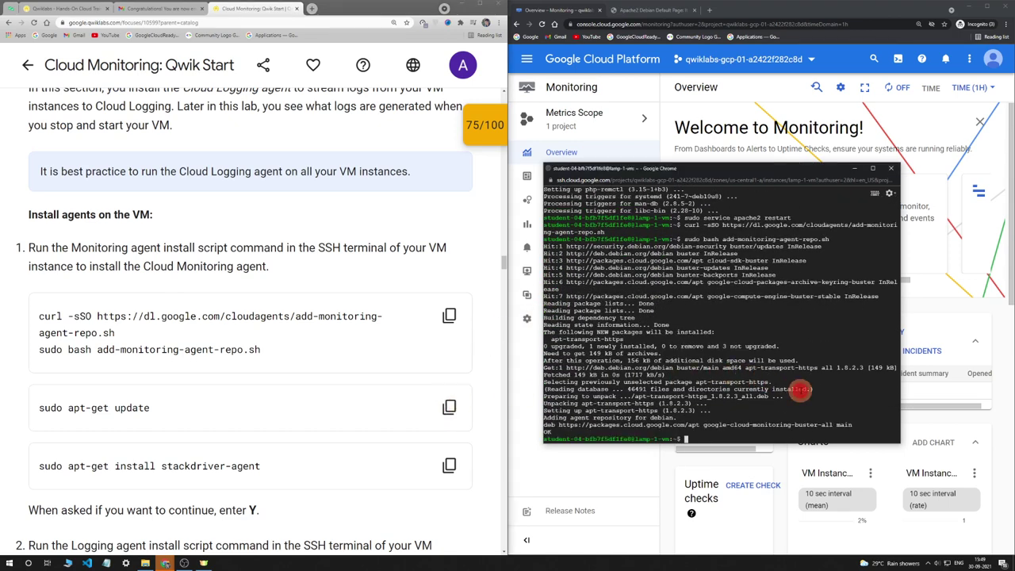
key(Return)
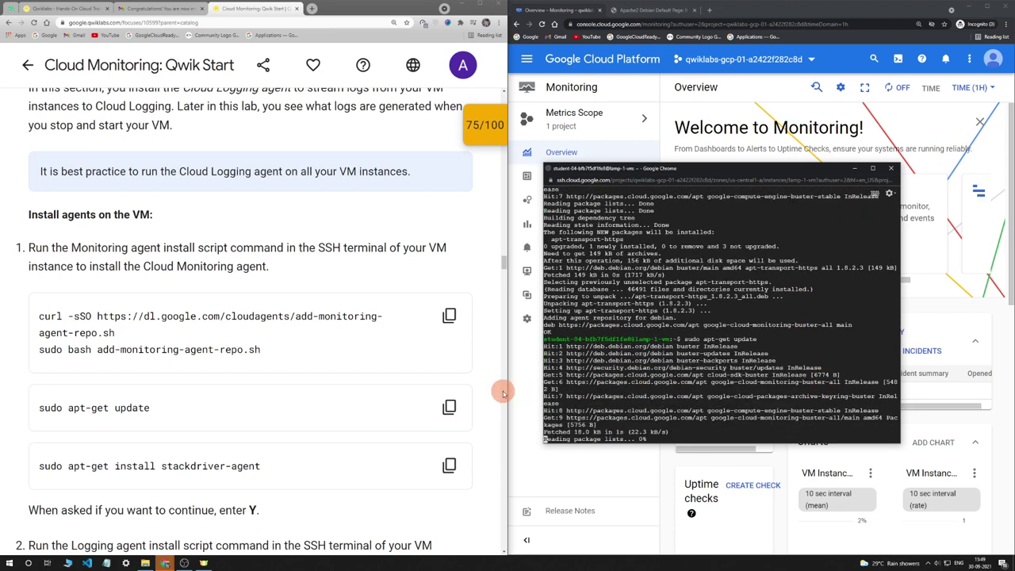
Install stackdriver-agent on lamp-1-vm, answering Y to the install prompt
click(450, 463)
click(797, 424)
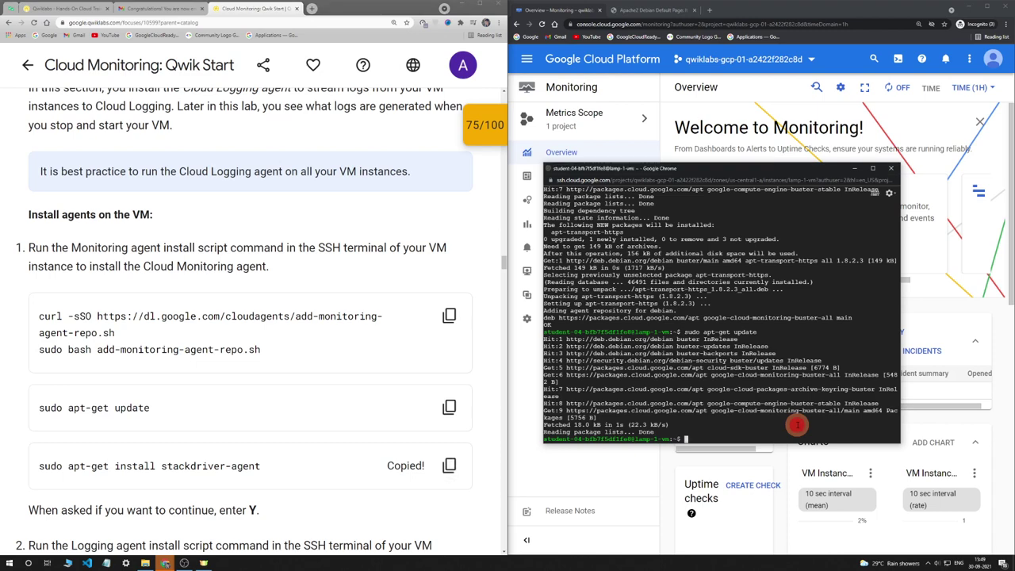
key(Return)
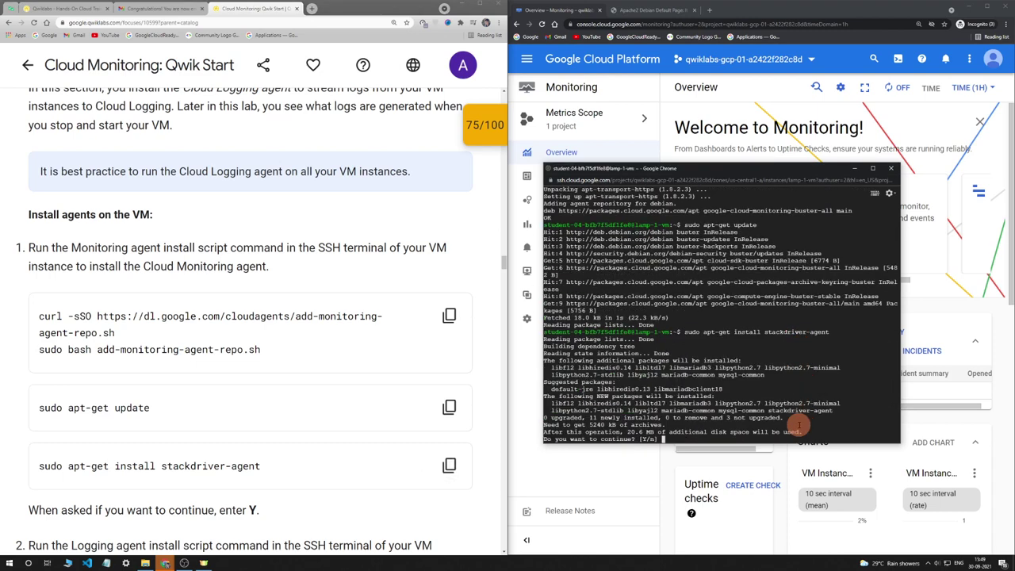
text(Y)
key(Return)
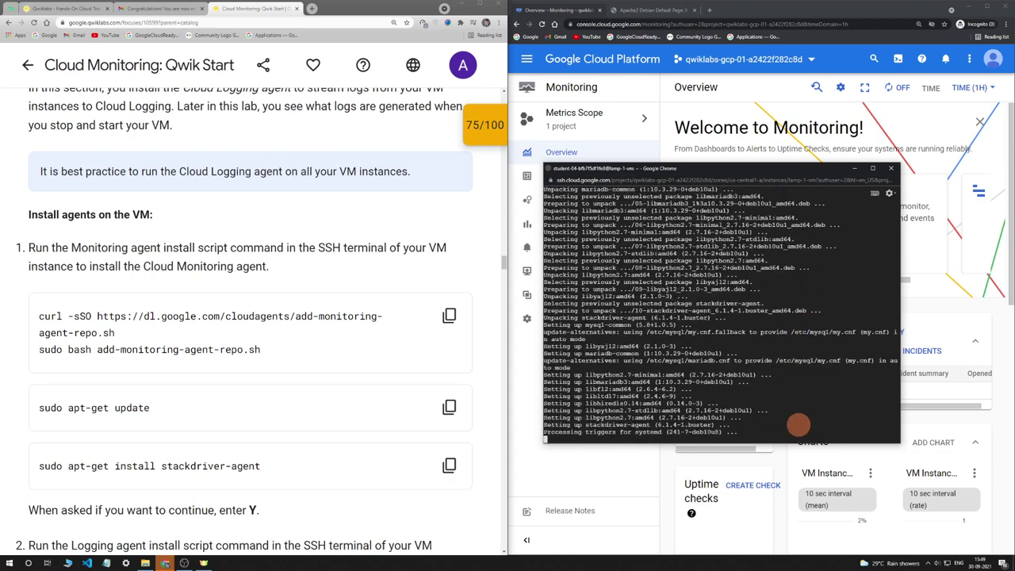
scroll(310, 286, down, 2)
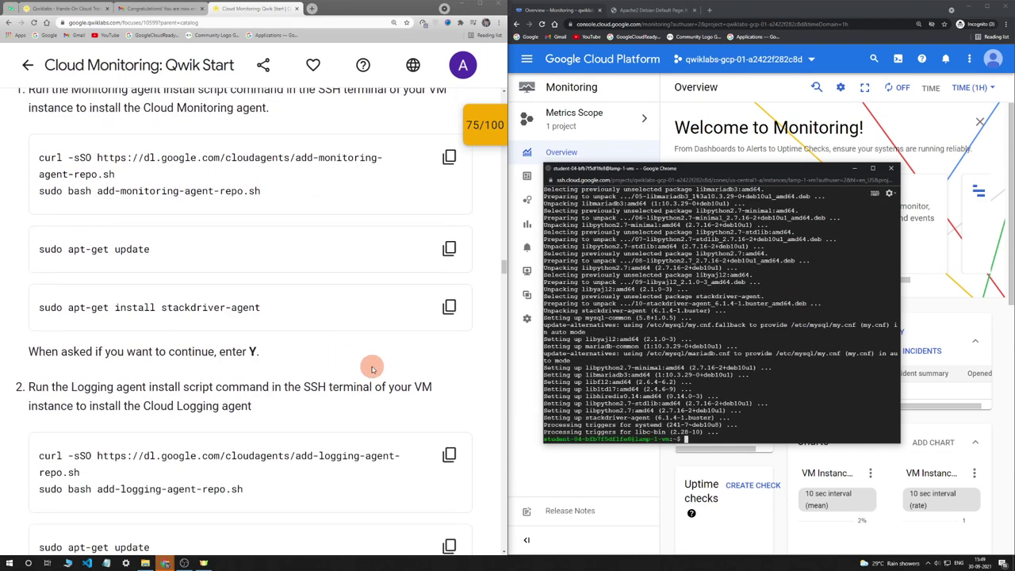
scroll(372, 369, down, 2)
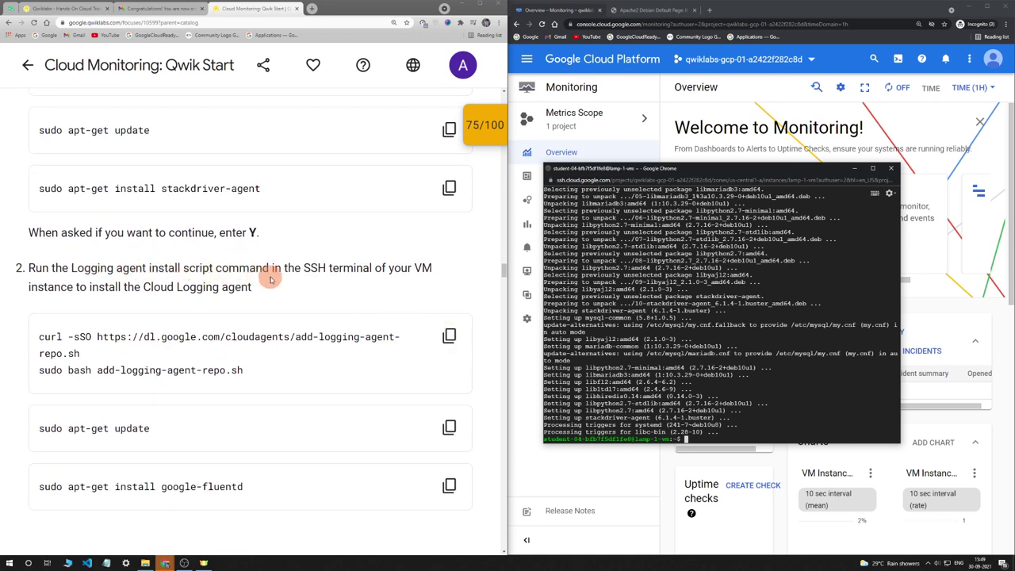
Add the Cloud Logging agent repository on lamp-1-vm and refresh the package lists
click(449, 335)
click(825, 387)
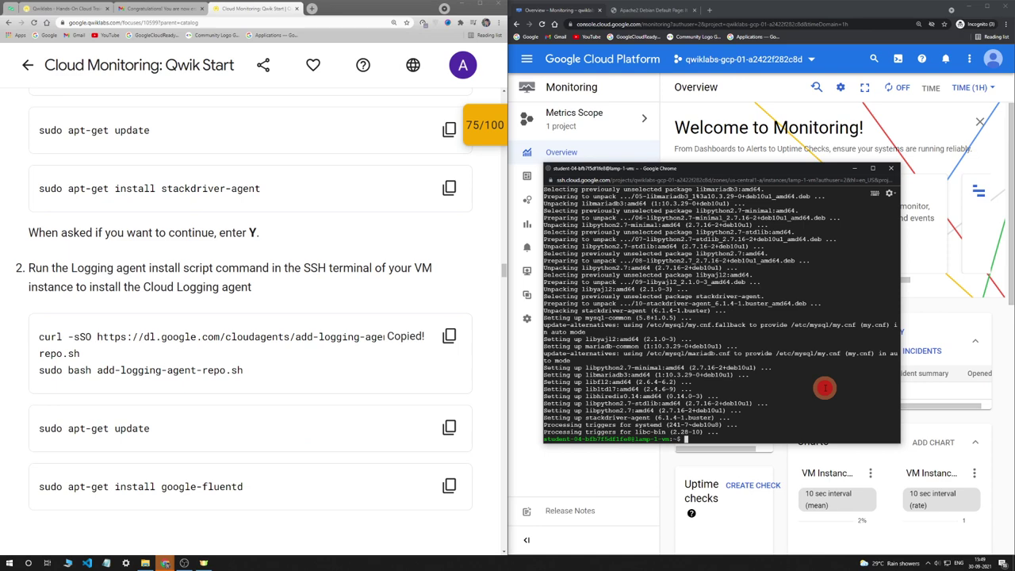
key(ctrl+v)
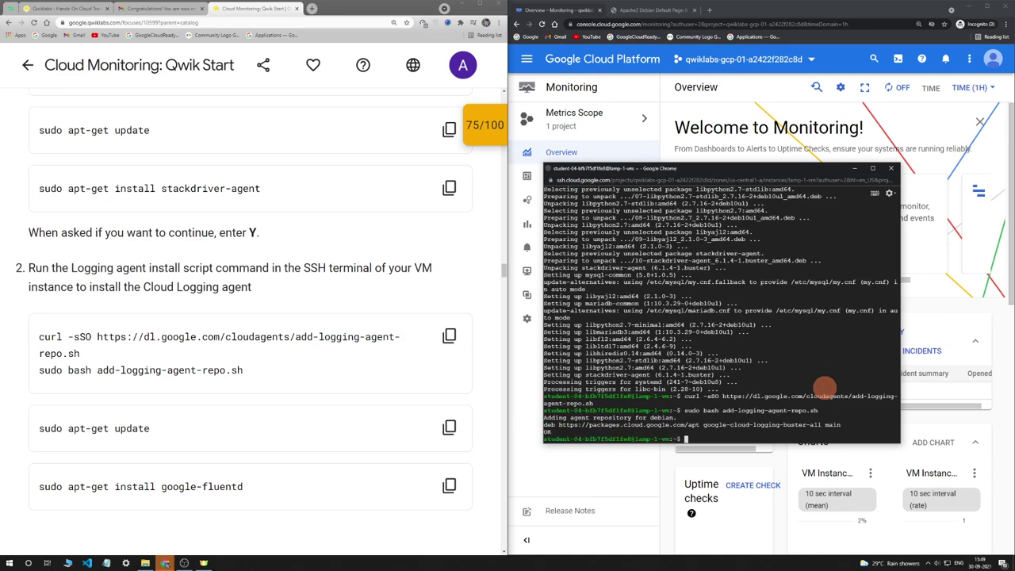
scroll(426, 403, down, 1)
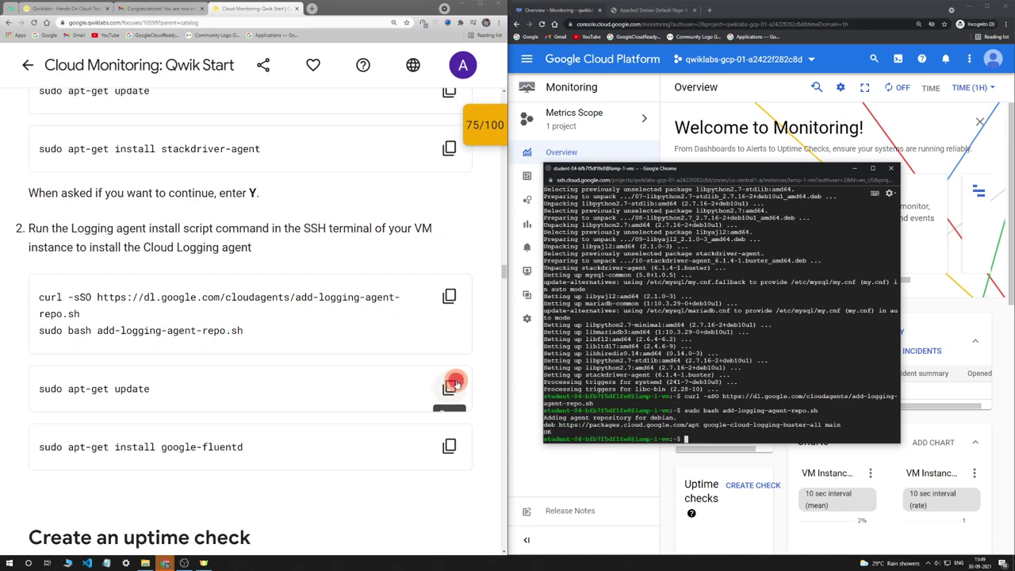
click(449, 387)
click(823, 357)
key(Return)
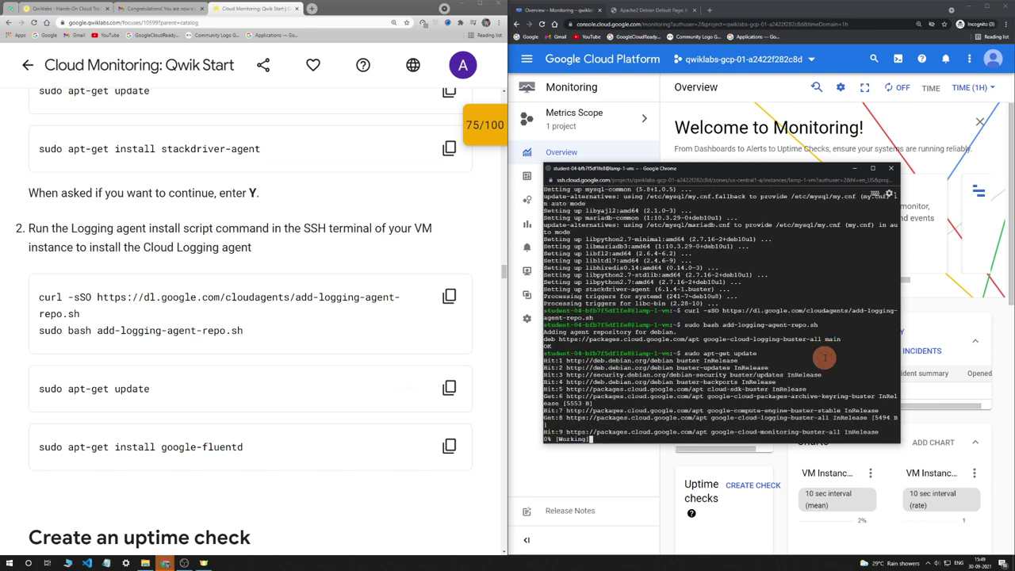
Install google-fluentd on lamp-1-vm with apt-get install
click(449, 445)
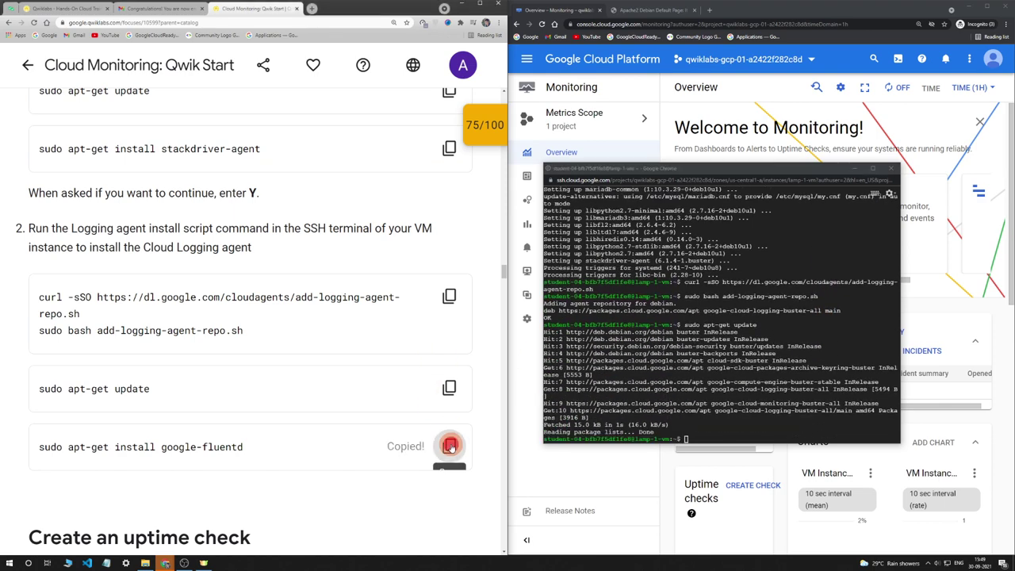
click(742, 420)
key(ctrl+v)
key(Return)
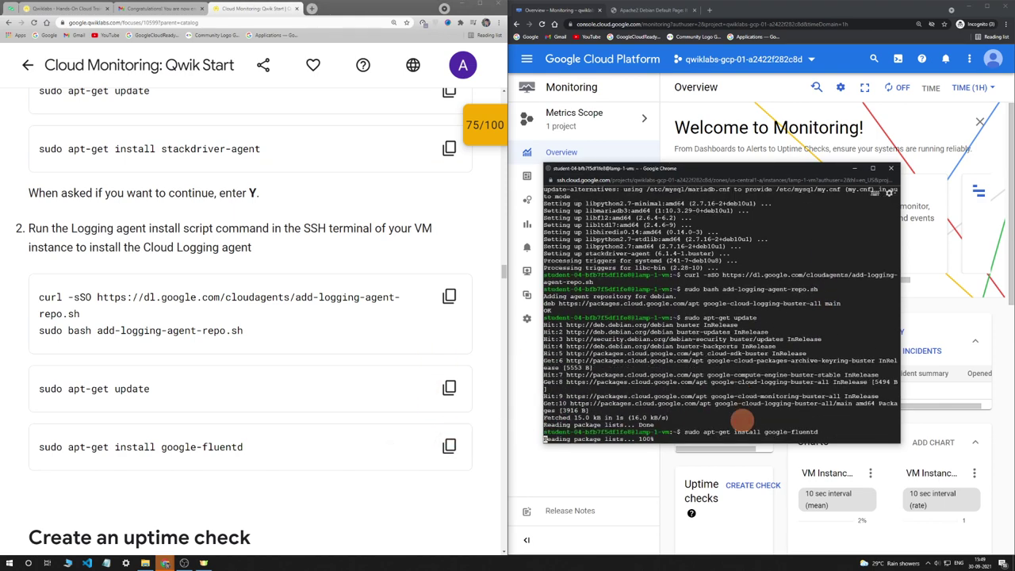
scroll(376, 373, down, 3)
scroll(371, 374, down, 2)
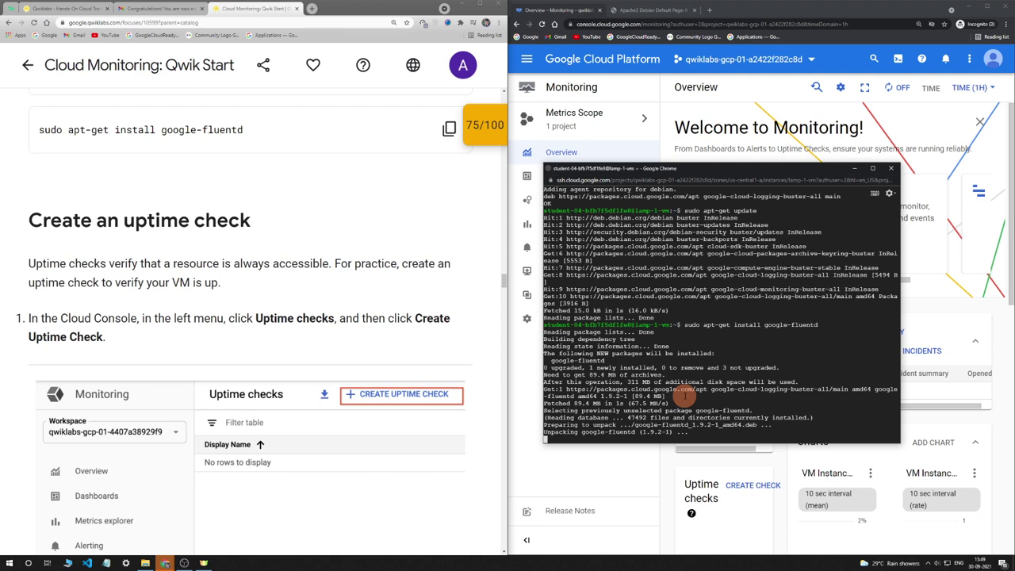
scroll(408, 378, down, 3)
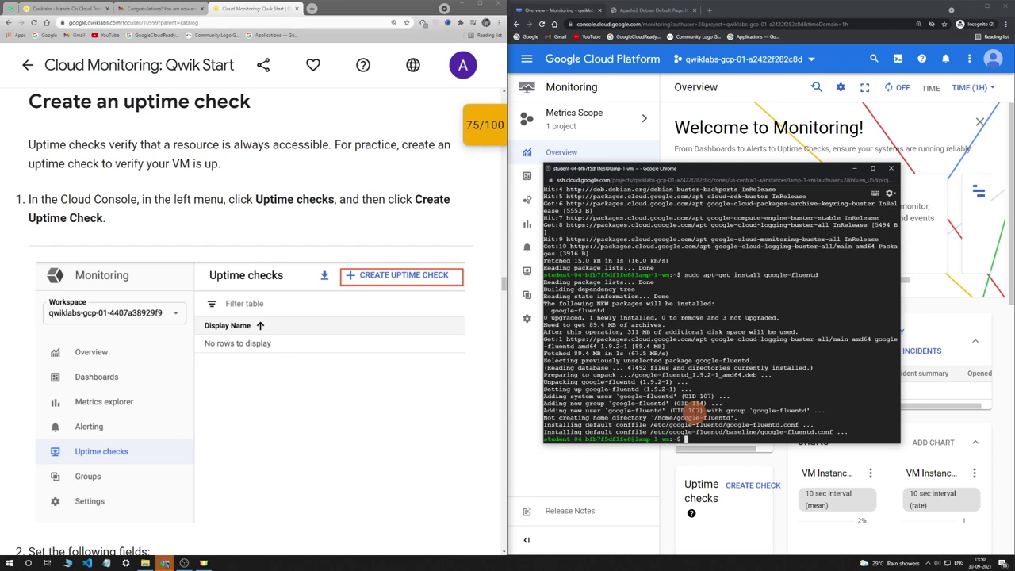
Hide the SSH terminal, go to Uptime checks, and copy the title 'Lamp Uptime Check' from the instructions
click(853, 168)
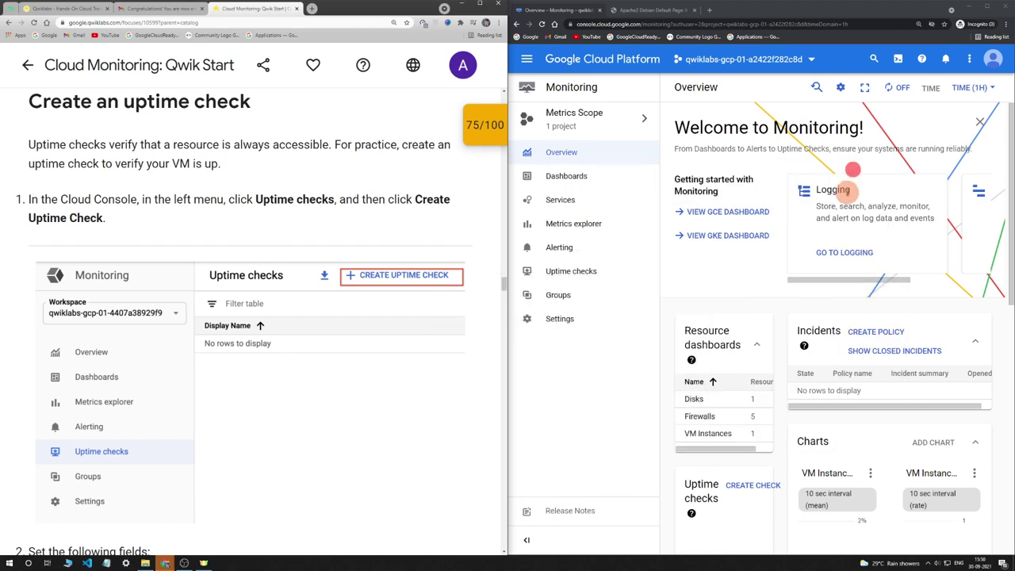
scroll(894, 326, down, 1)
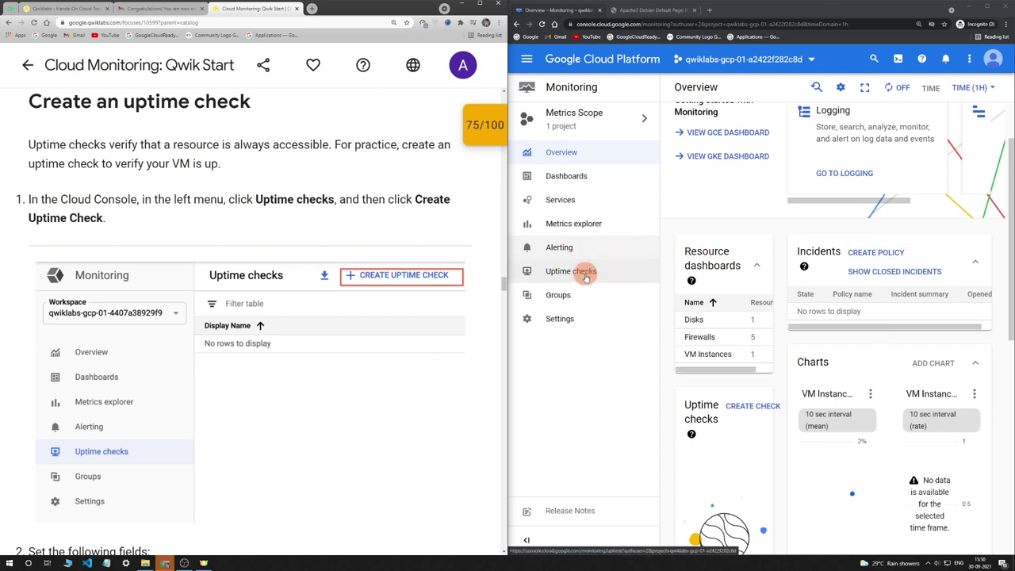
click(582, 272)
scroll(174, 215, down, 5)
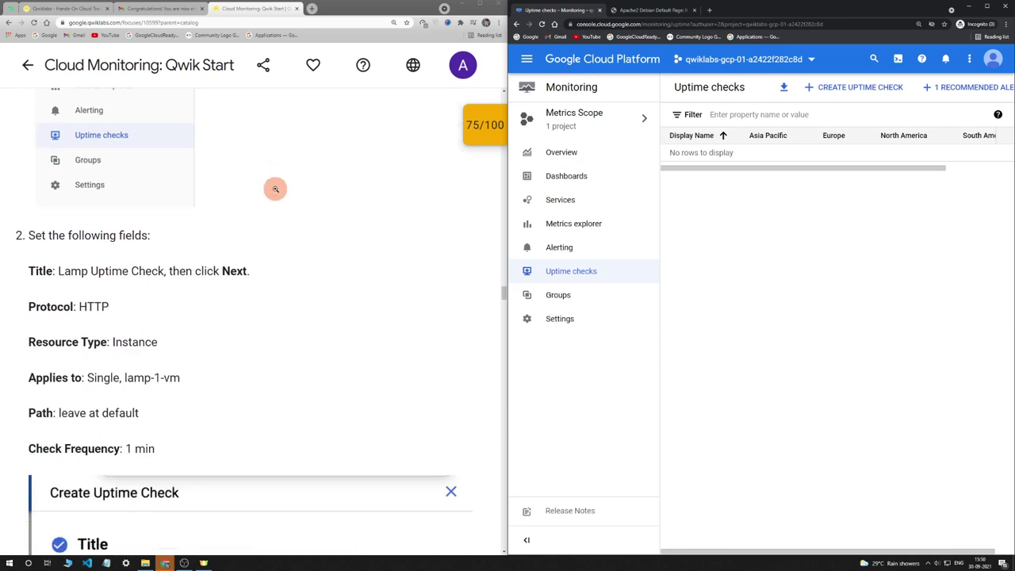
click(59, 191)
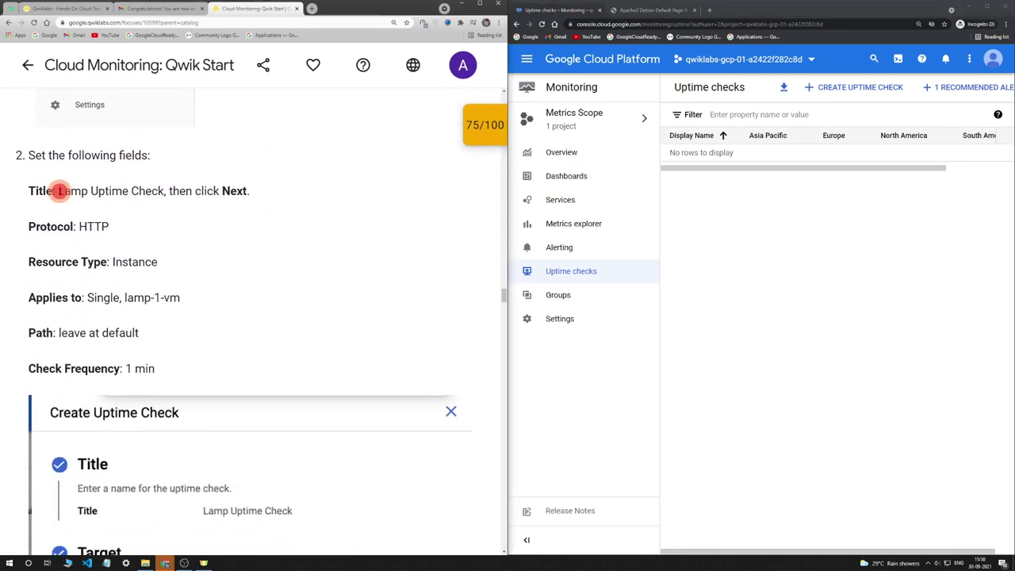
drag(84, 191, 165, 193)
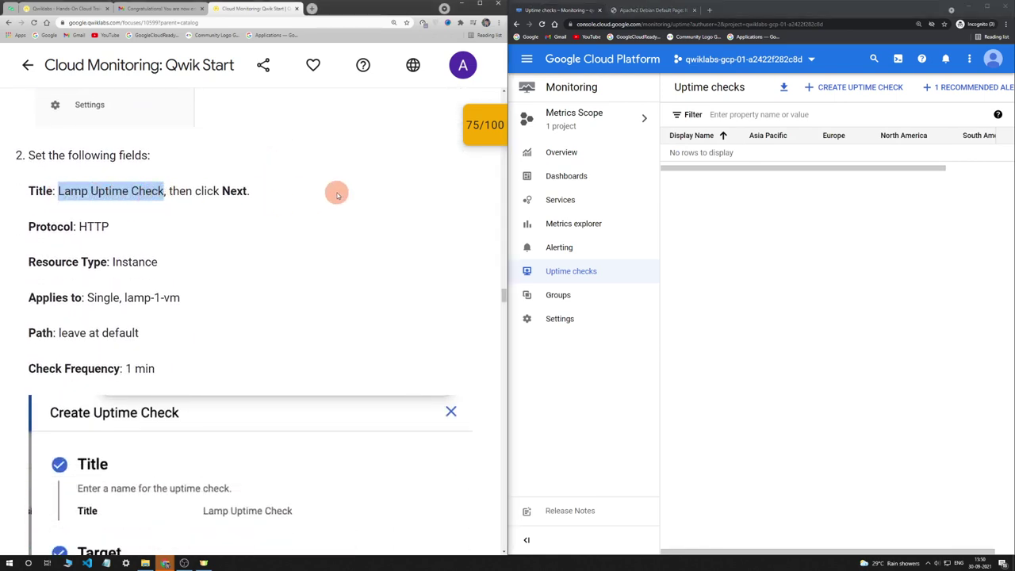
Start a new uptime check titled 'Lamp Uptime Check' over HTTP, targeting instance lamp-1-vm
click(834, 86)
click(828, 143)
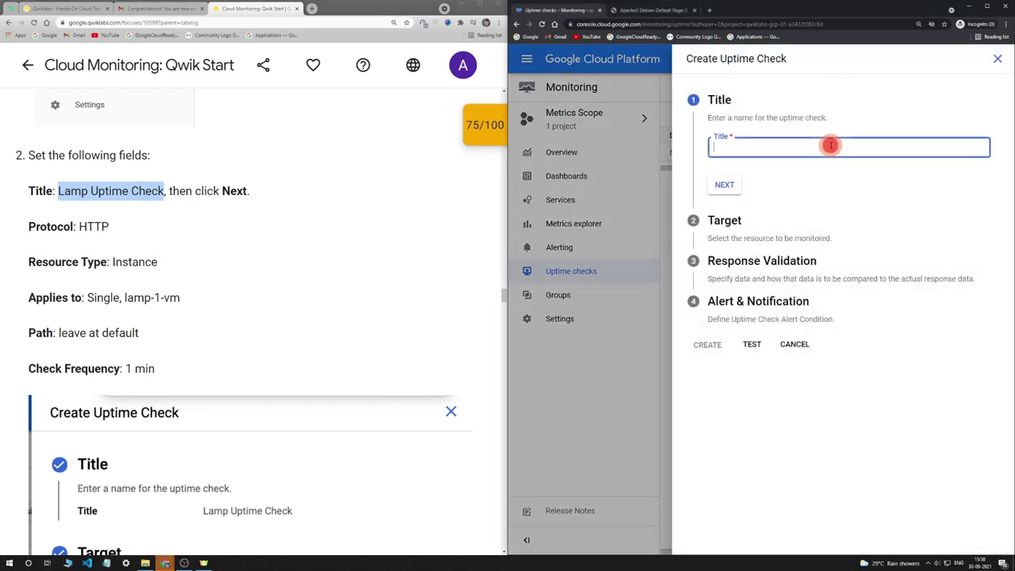
key(ctrl+v)
click(721, 184)
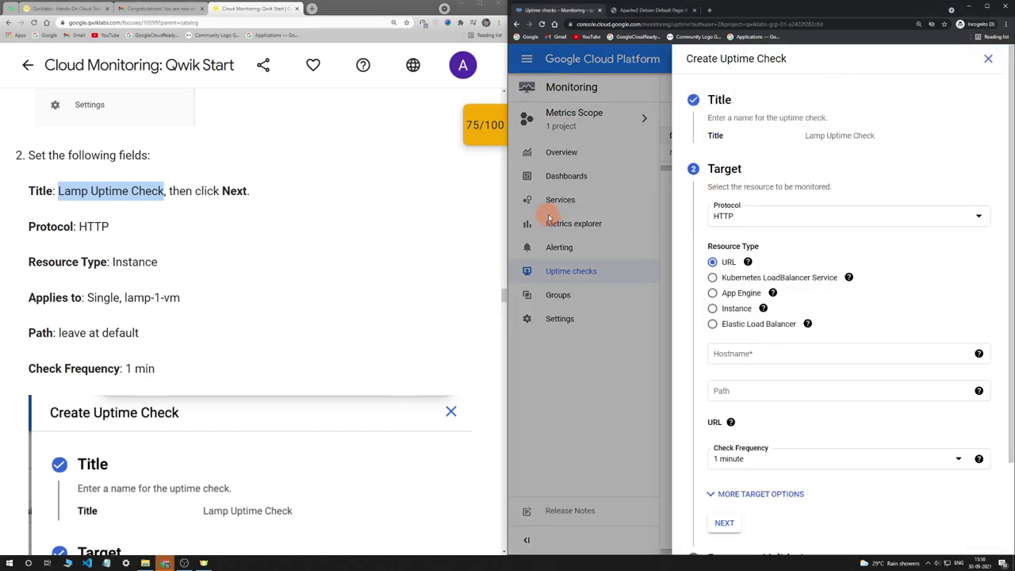
scroll(362, 256, down, 1)
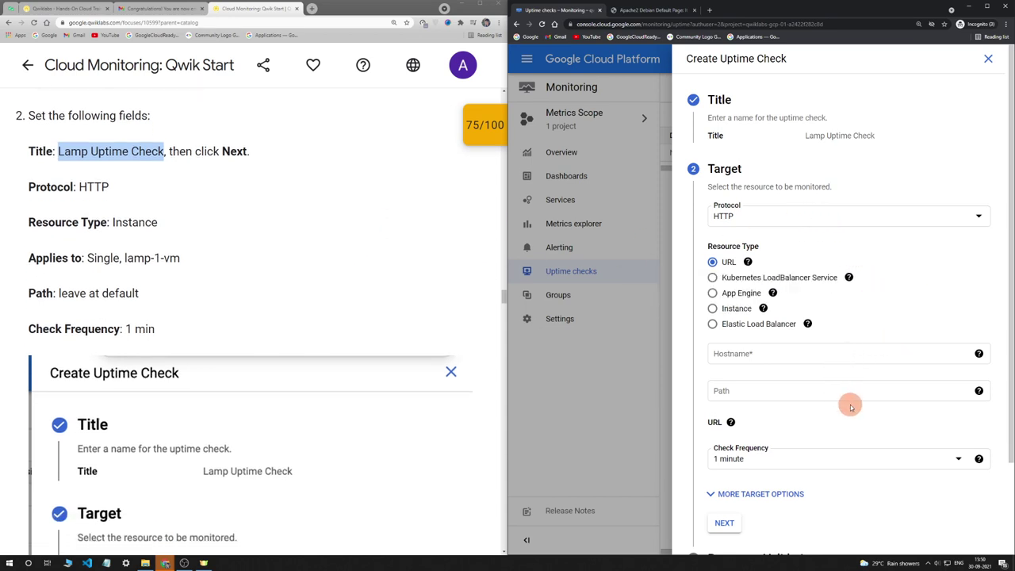
click(712, 308)
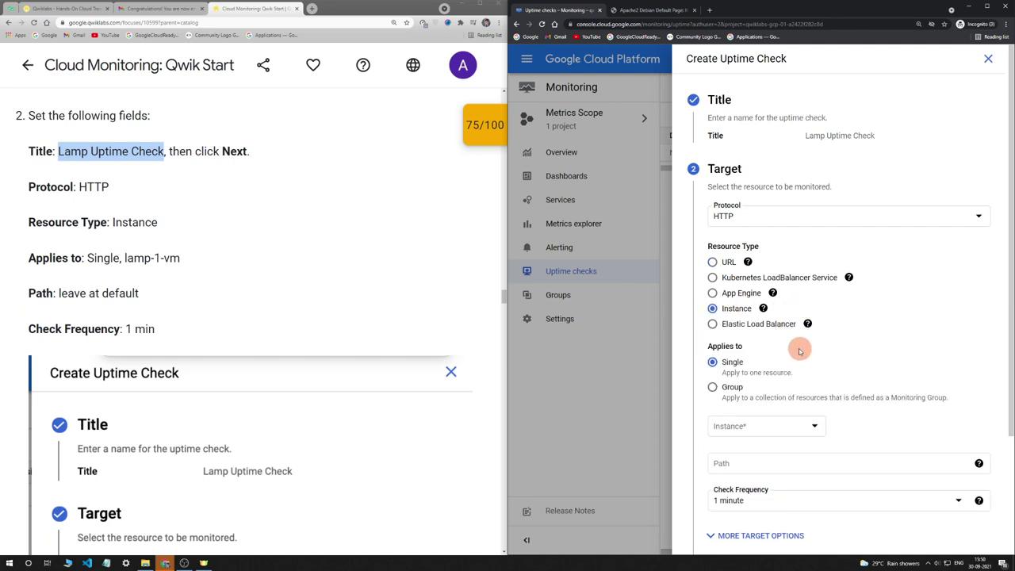
click(754, 425)
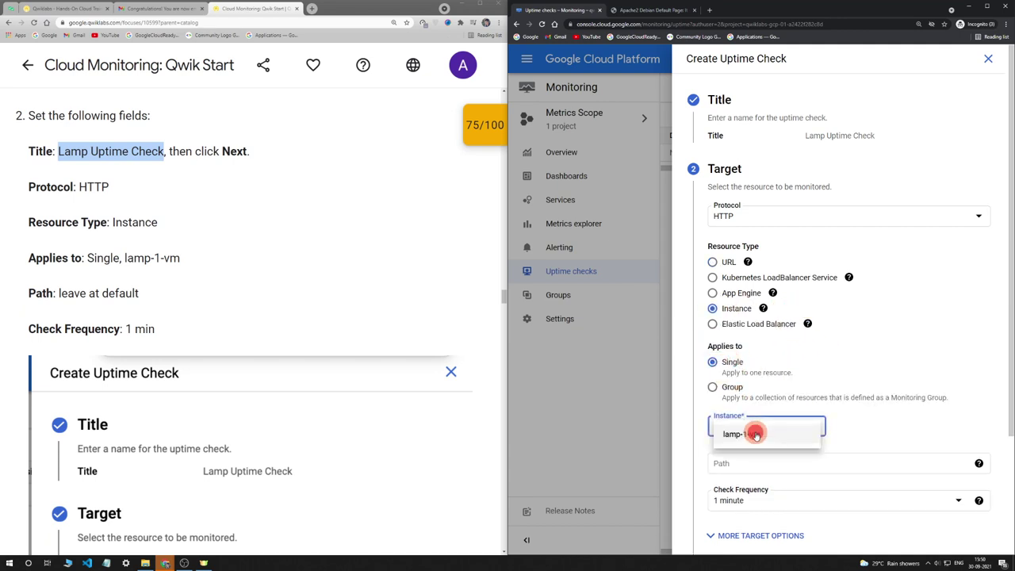
click(752, 429)
scroll(314, 299, down, 1)
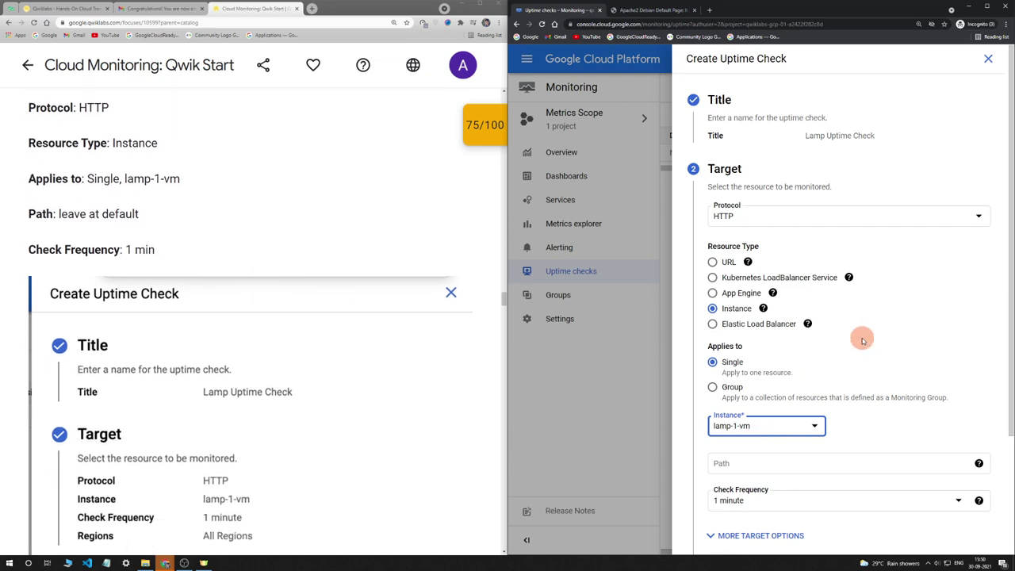
scroll(860, 341, down, 2)
scroll(269, 299, down, 8)
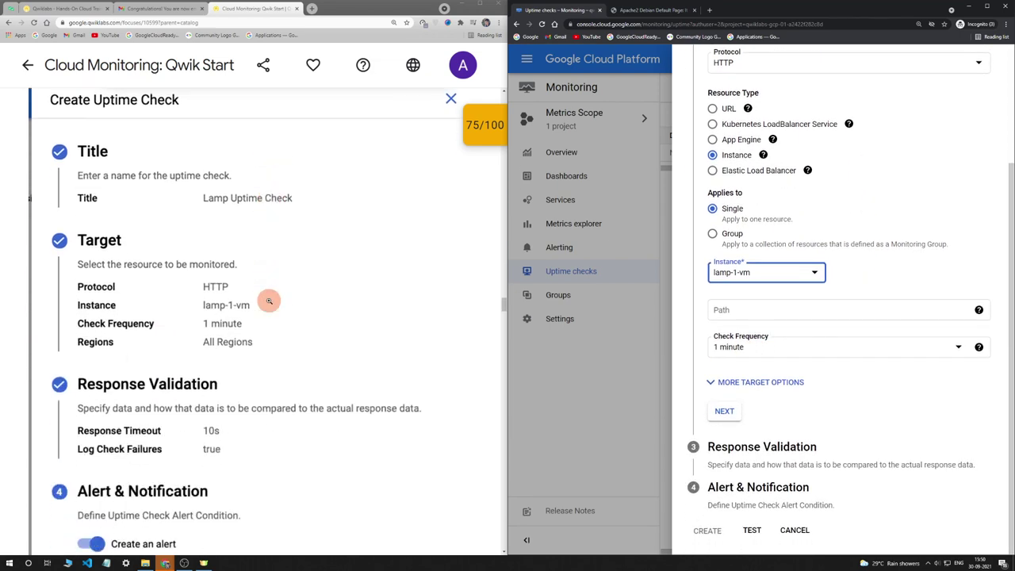
scroll(269, 301, down, 3)
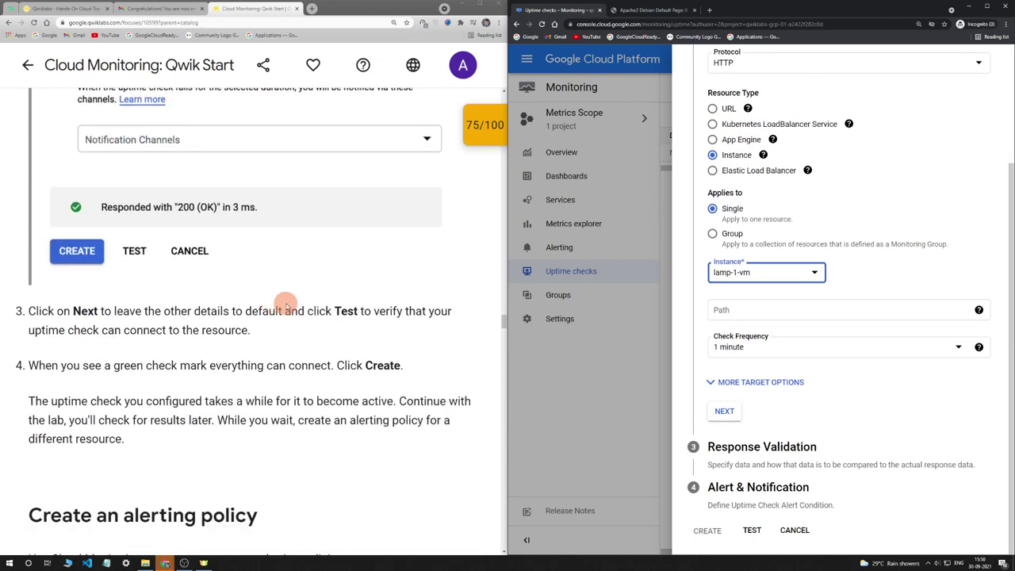
Test that the check reaches the VM, then create it with its uptime failure alert
click(739, 413)
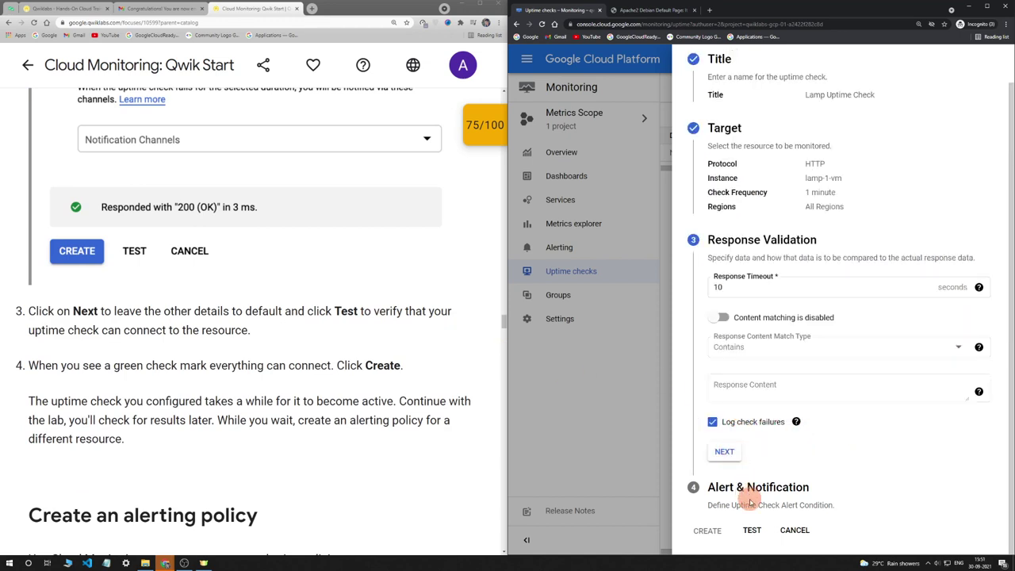
click(754, 530)
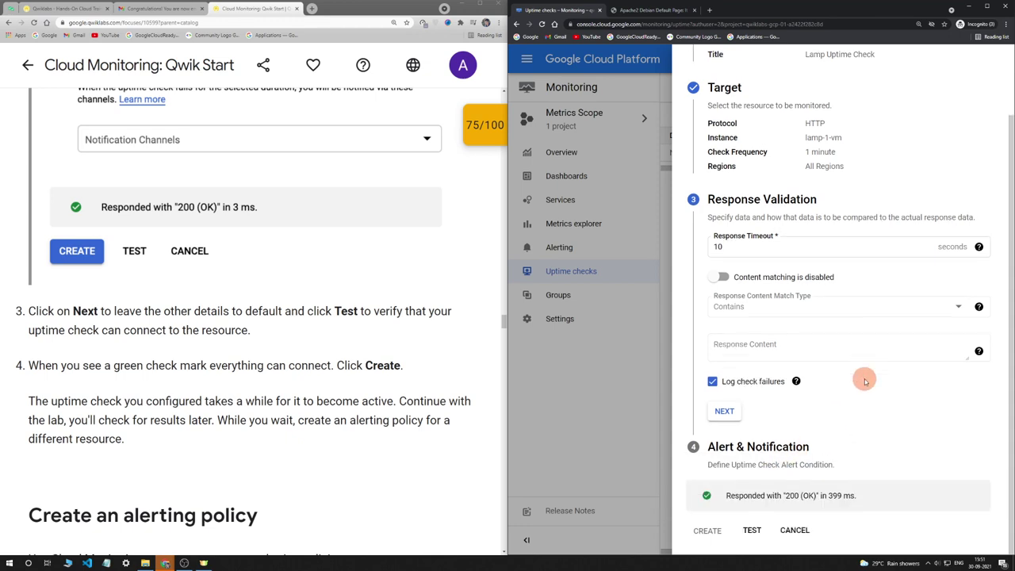
scroll(291, 342, down, 1)
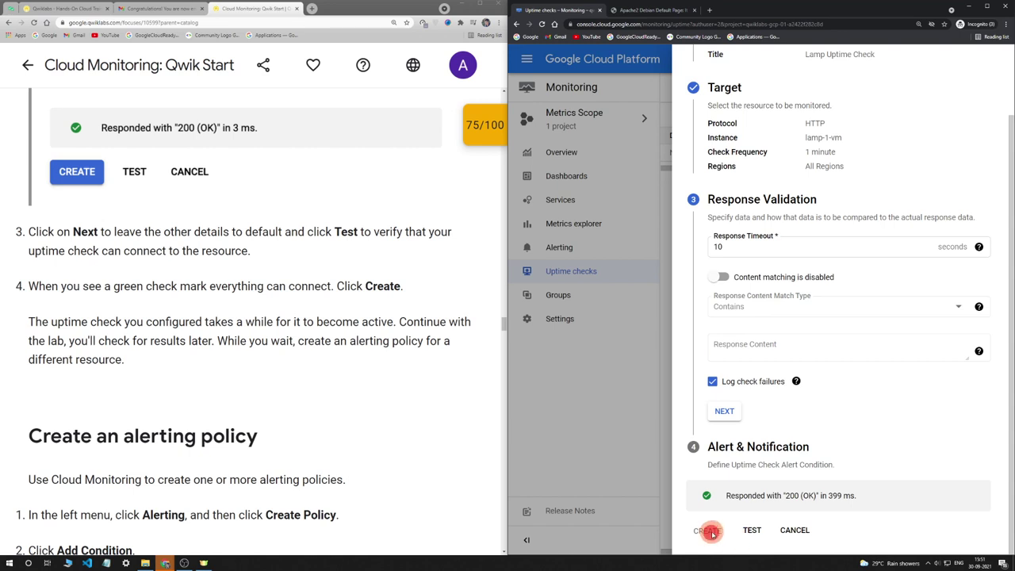
click(724, 410)
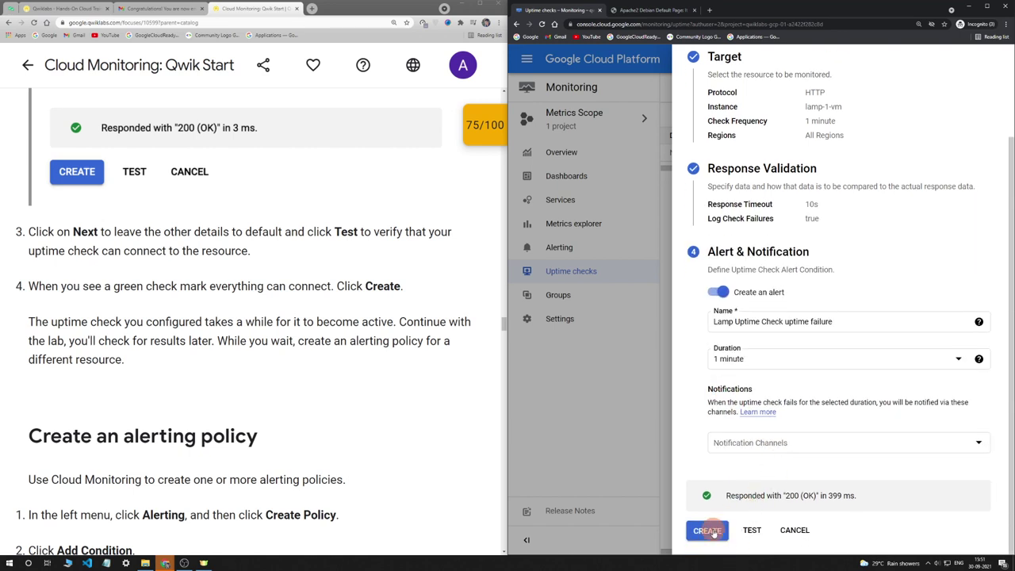
click(708, 530)
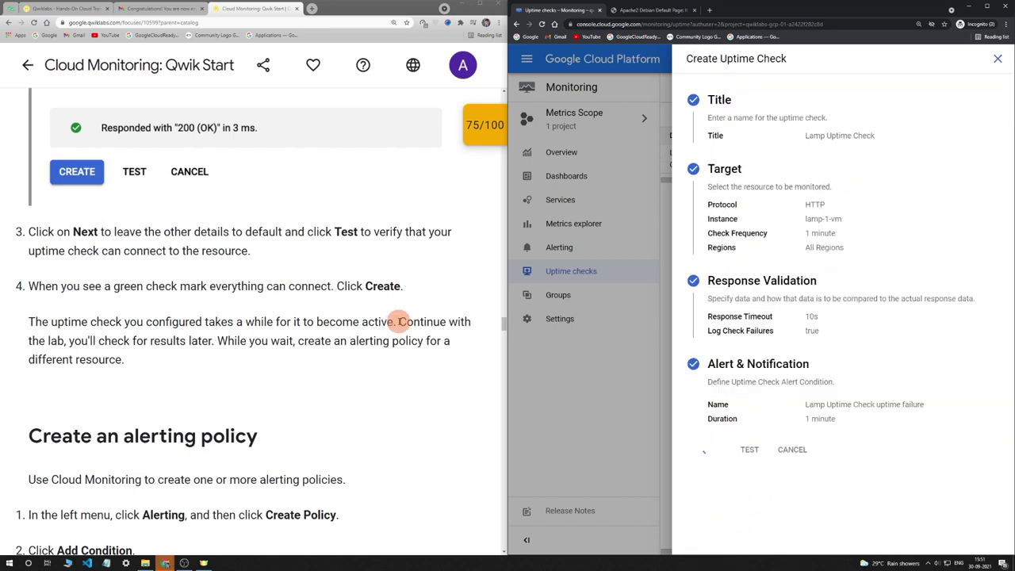
scroll(388, 313, up, 3)
click(288, 222)
click(462, 206)
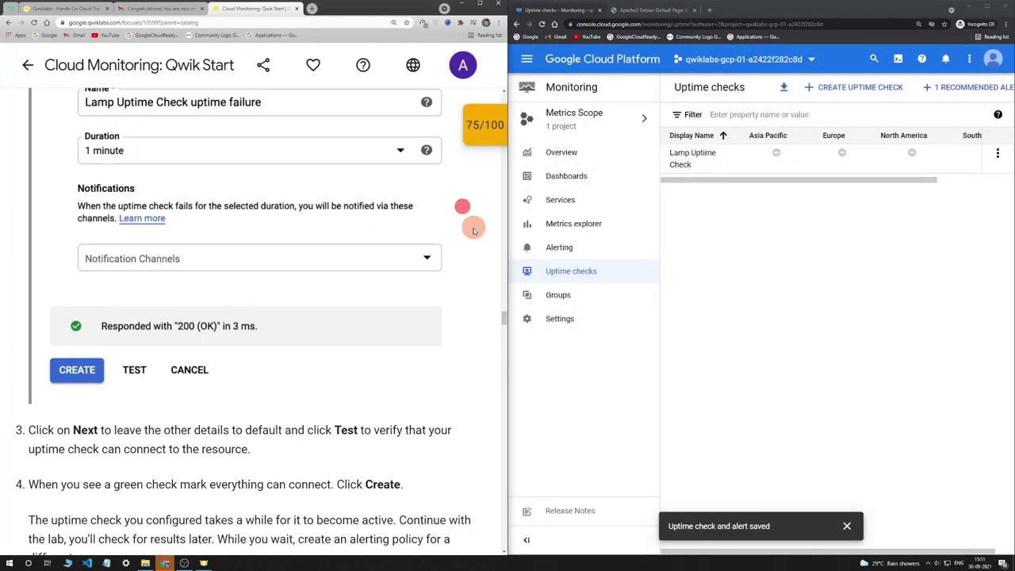
Open Monitoring's Alerting page, which redirects to Google's Choose an account sign-in
scroll(479, 248, down, 5)
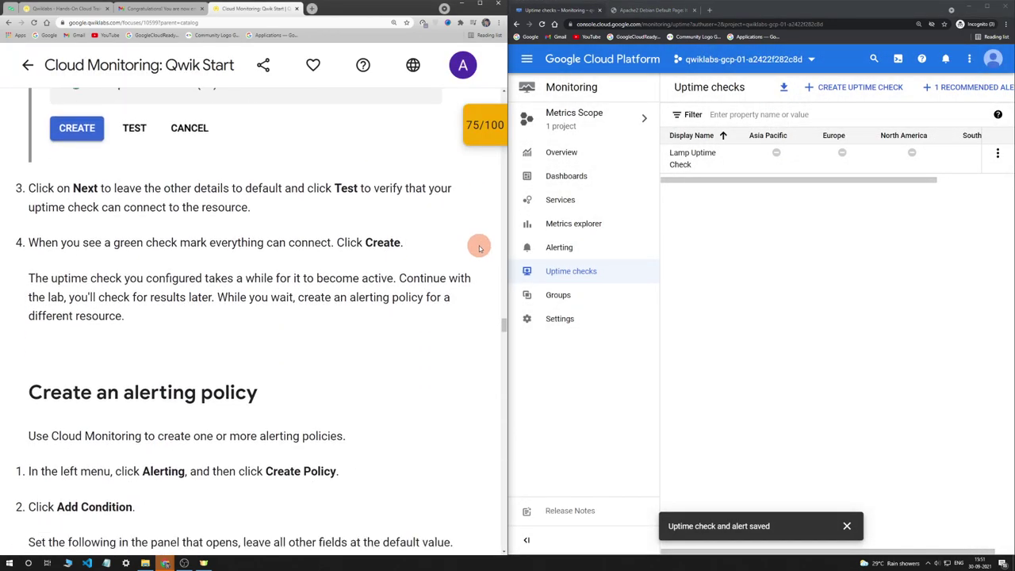
scroll(479, 249, down, 2)
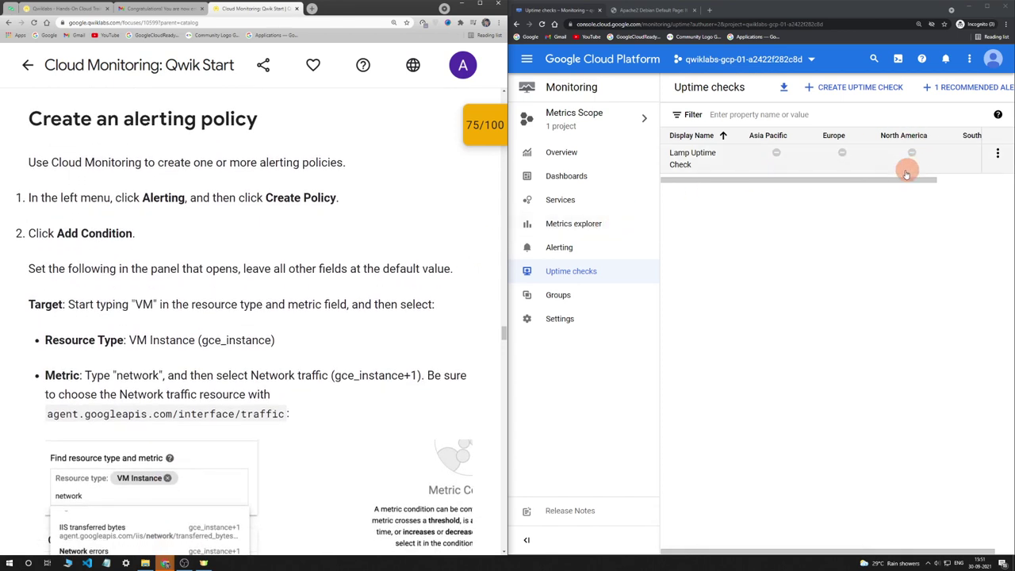
drag(882, 180, 793, 181)
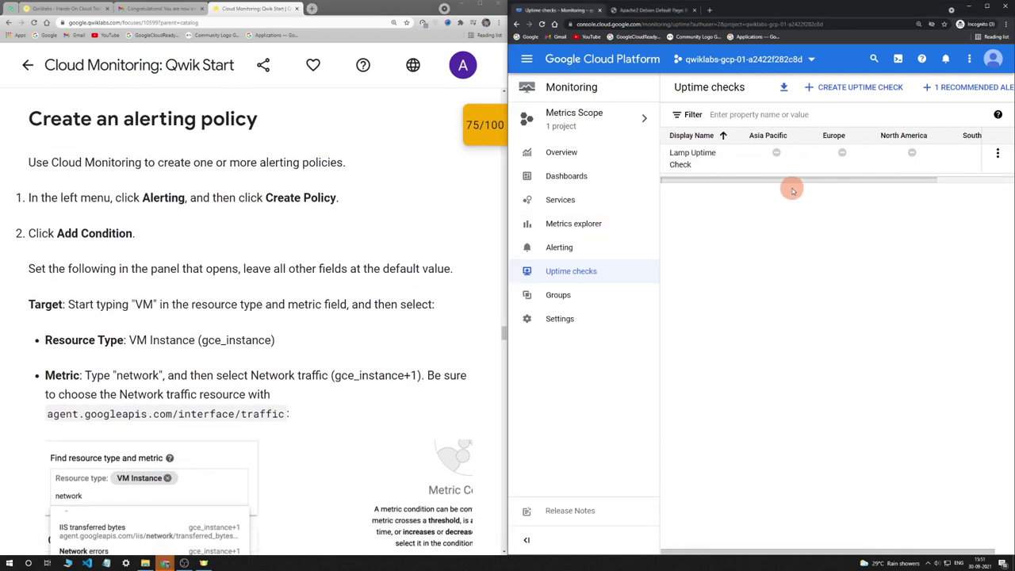
click(593, 249)
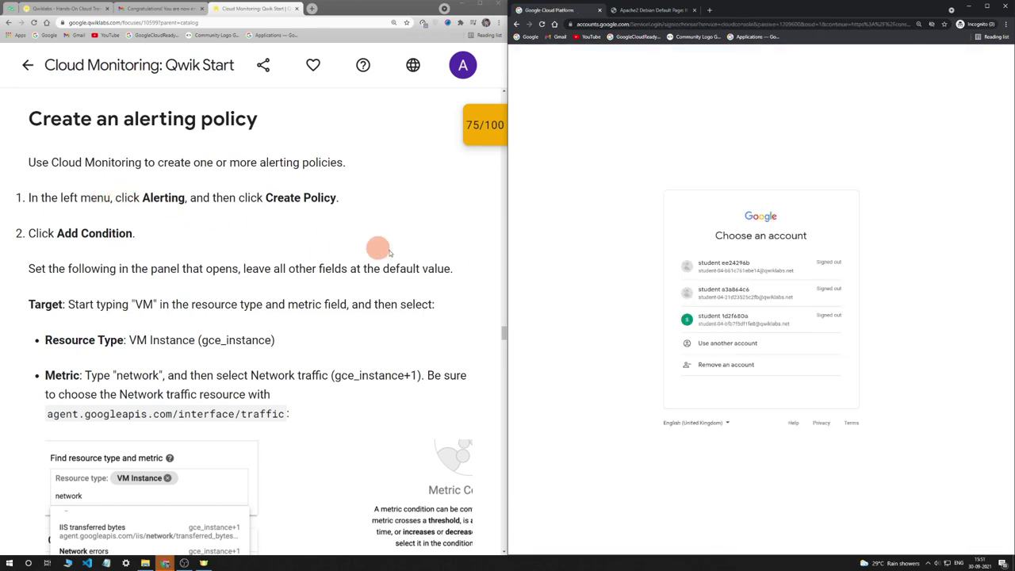
Choose another account and enter the copied lab username
click(723, 349)
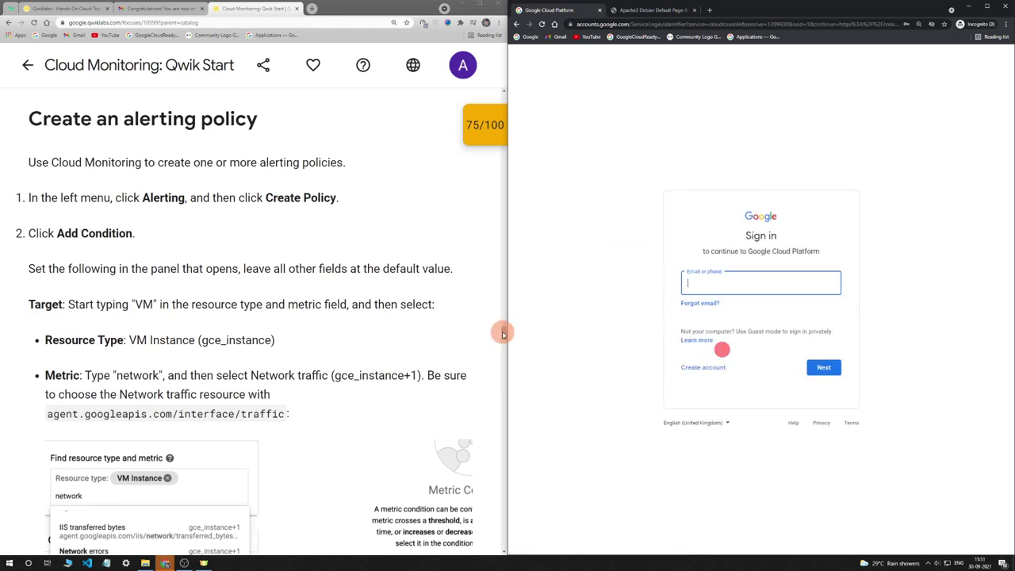
drag(502, 332, 493, 99)
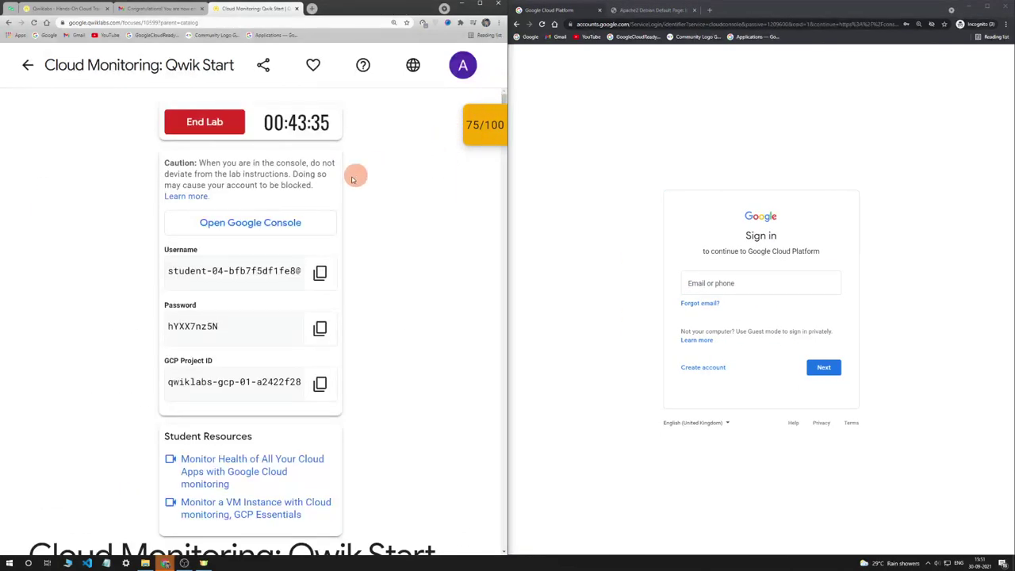
click(319, 272)
click(694, 284)
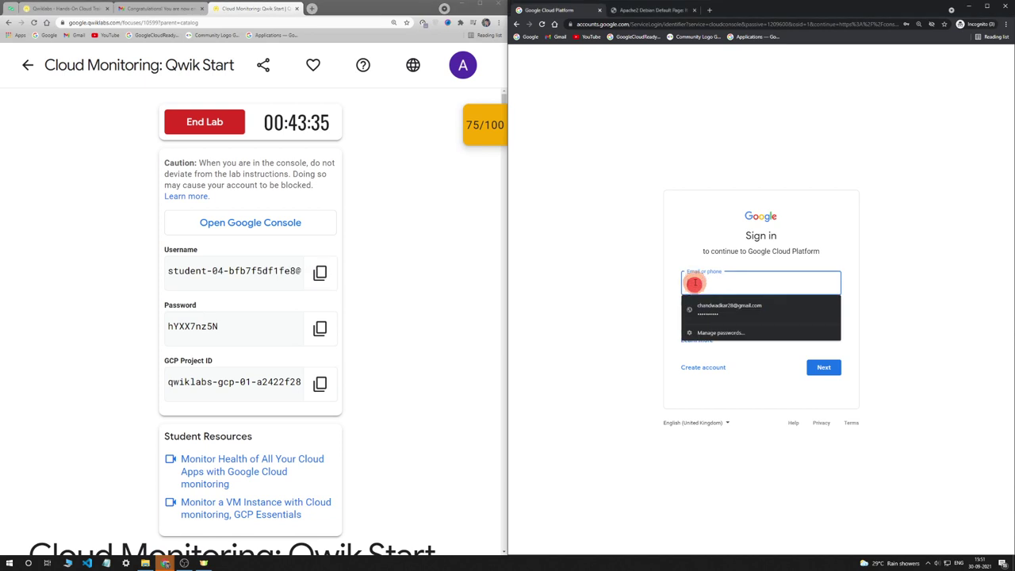
key(ctrl+v)
key(Return)
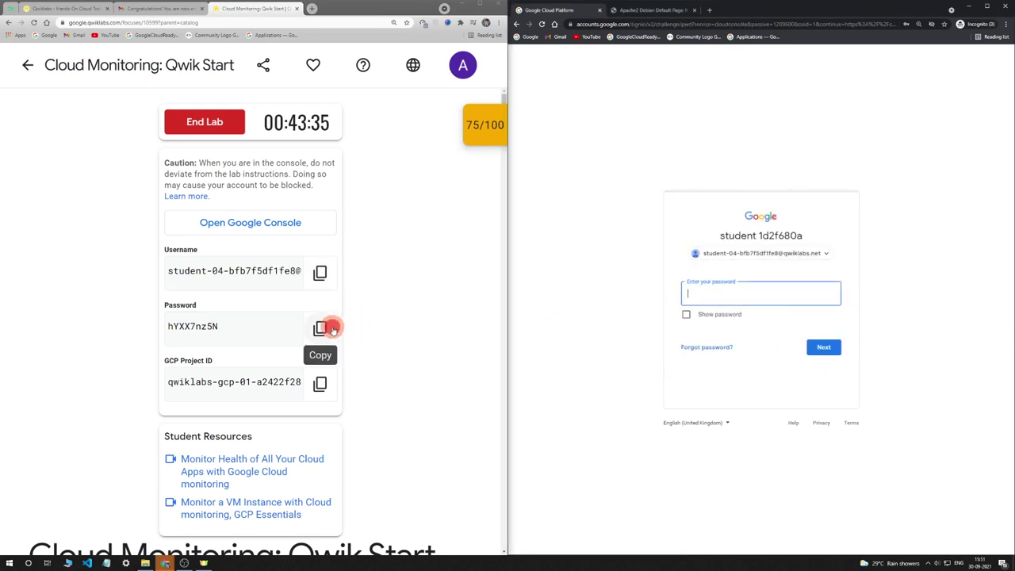
Enter the copied lab password and confirm to finish signing in
click(320, 328)
click(720, 294)
key(ctrl+v)
key(Return)
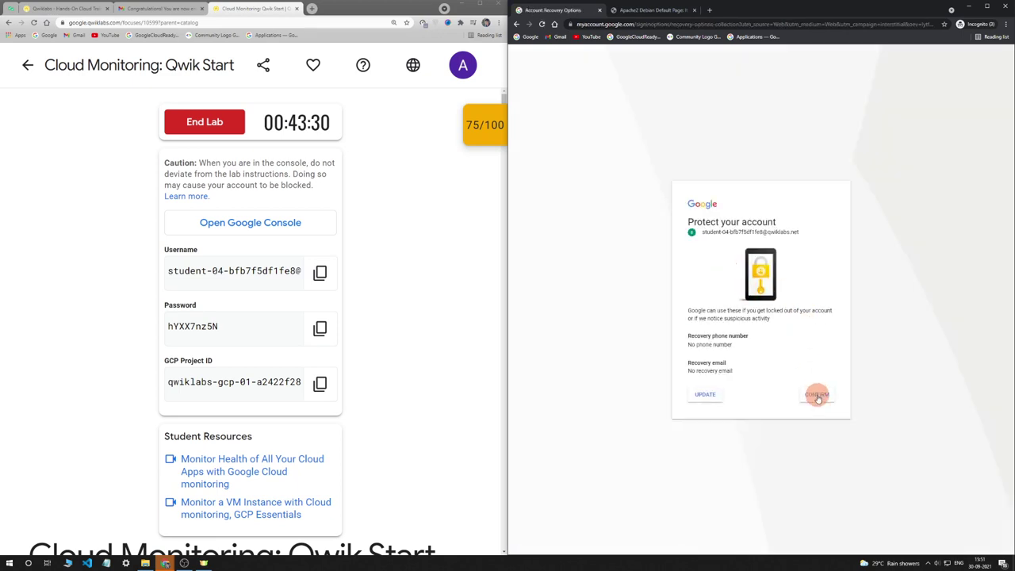
click(817, 395)
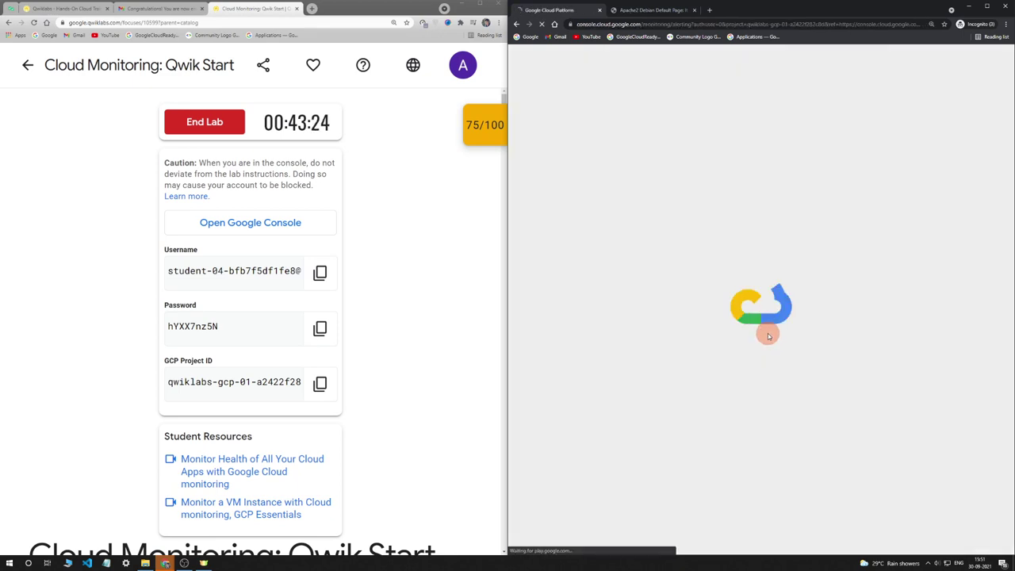
scroll(442, 301, down, 5)
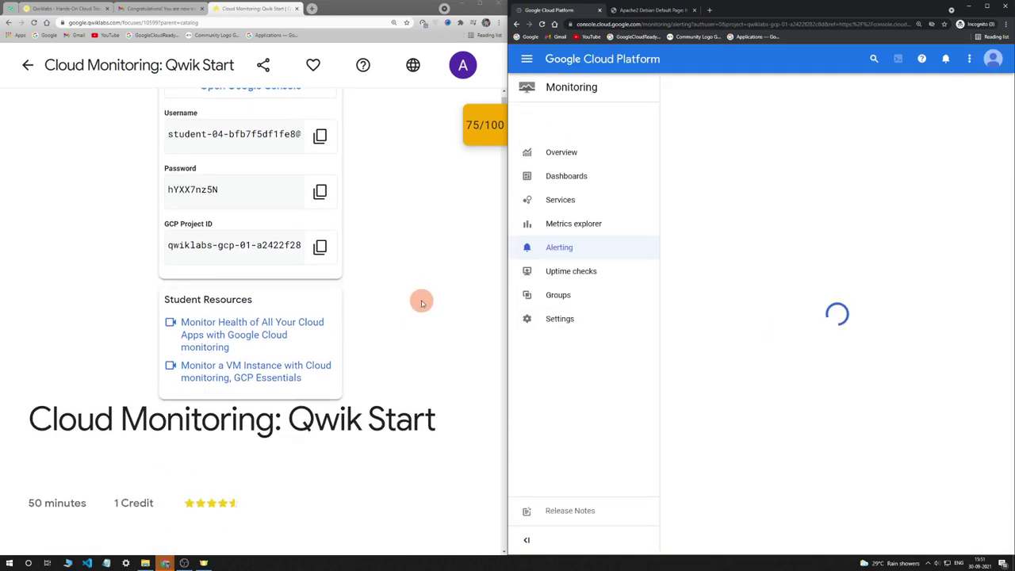
Check the Qwiklabs checkpoint scores, confirming the lab now reads 100/100
drag(508, 103, 496, 174)
click(495, 173)
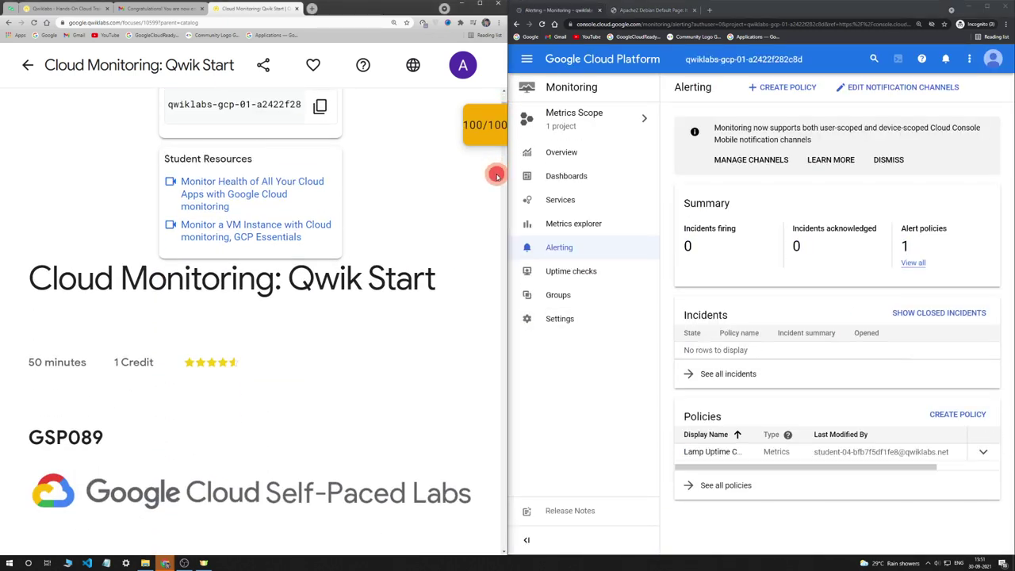
scroll(500, 159, down, 4)
scroll(491, 143, up, 1)
click(484, 128)
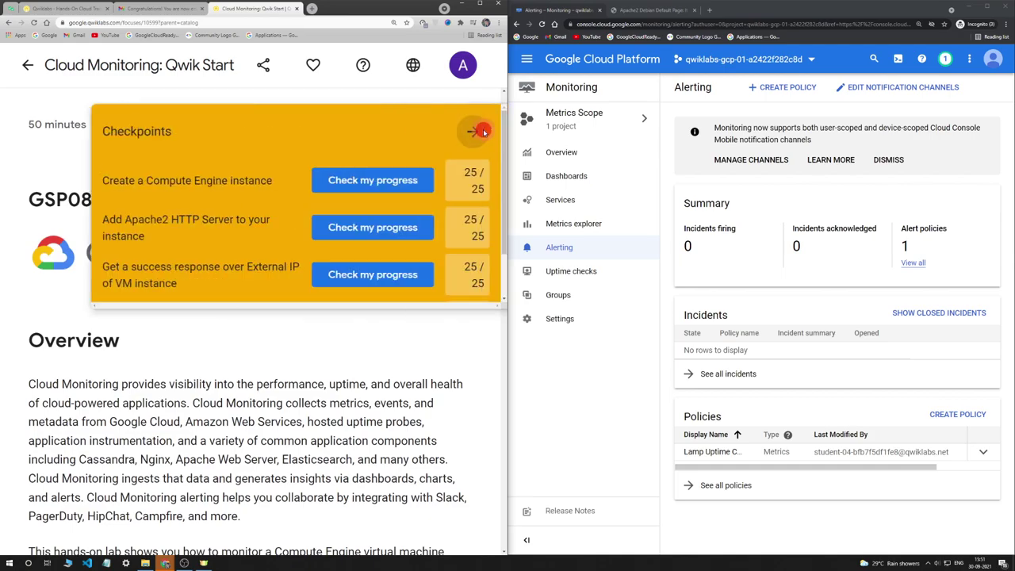
click(484, 132)
Scroll to the Check my progress checkpoint, then back up to 'Create an alerting policy'
scroll(502, 182, down, 15)
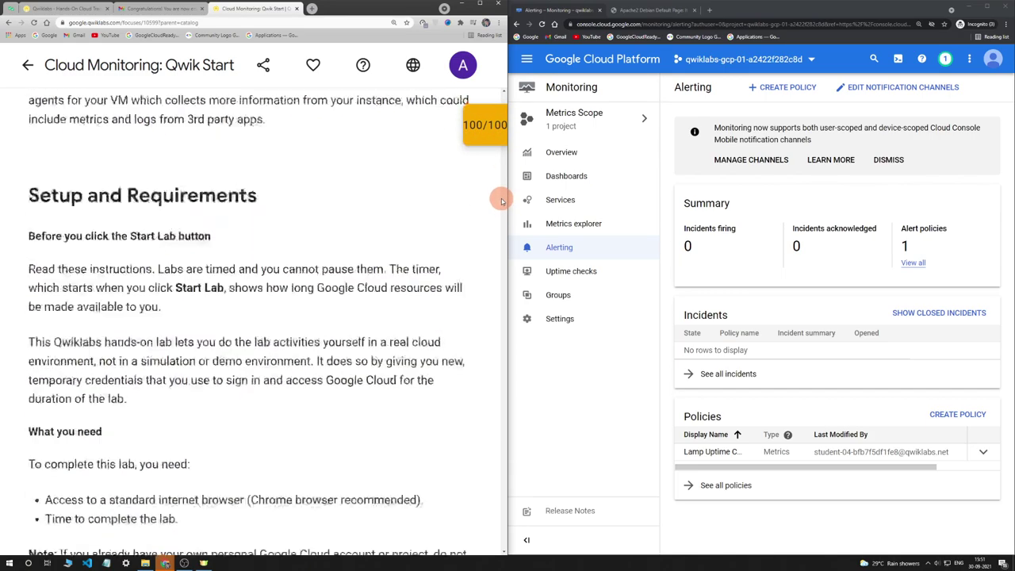
drag(505, 157, 528, 396)
scroll(386, 242, up, 2)
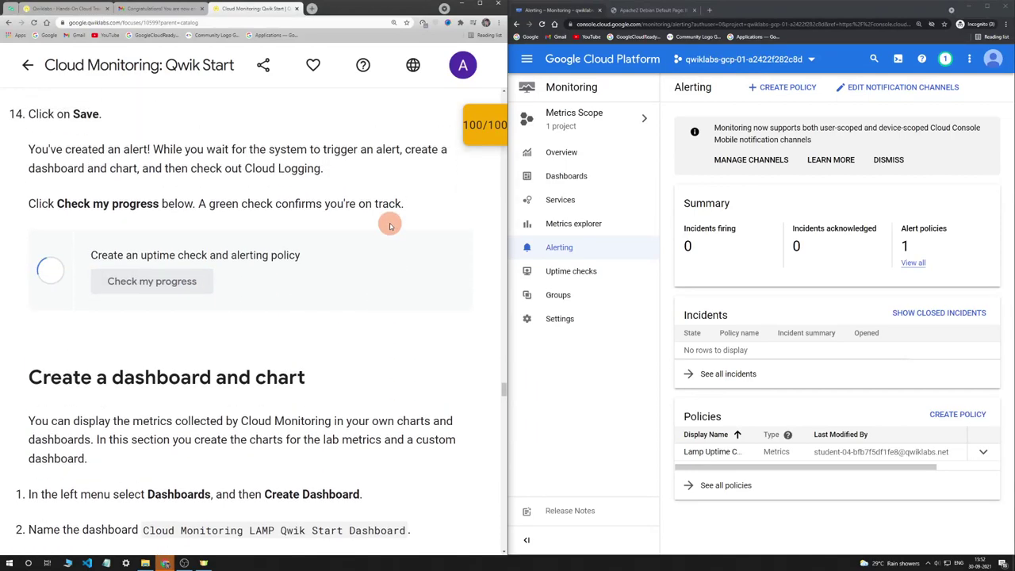
scroll(378, 253, up, 5)
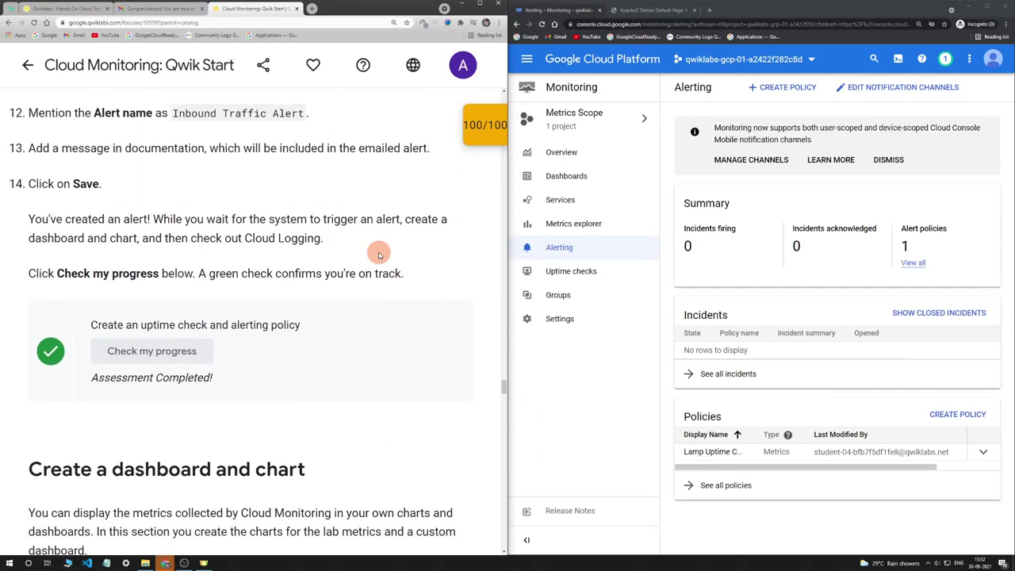
scroll(303, 256, up, 10)
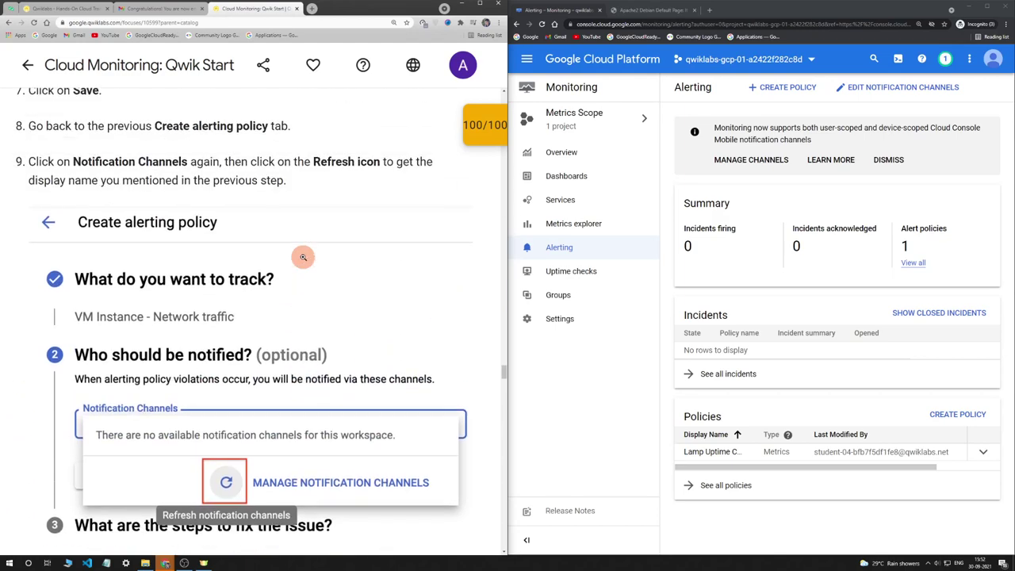
scroll(302, 254, up, 8)
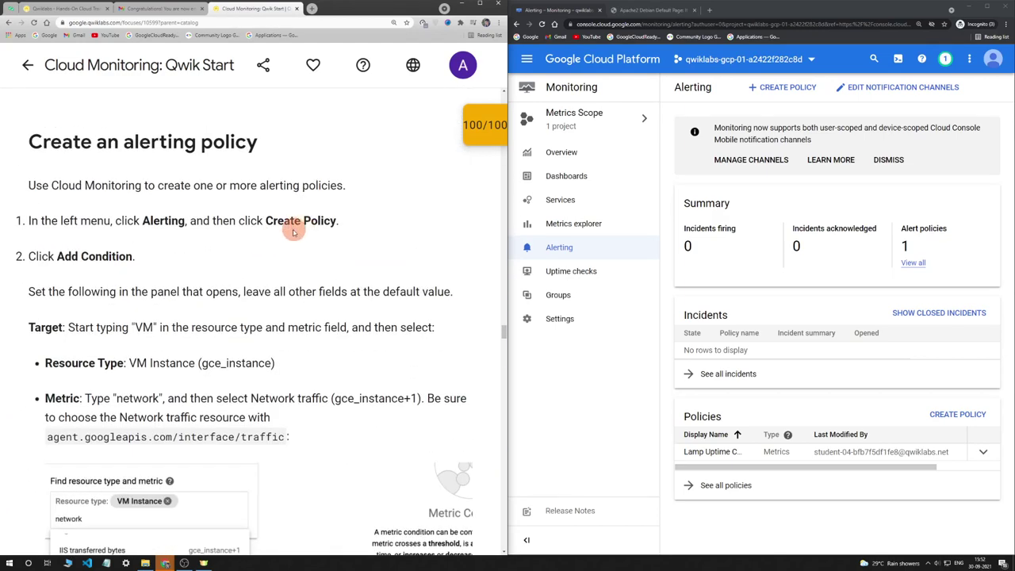
scroll(162, 250, down, 3)
scroll(162, 251, down, 1)
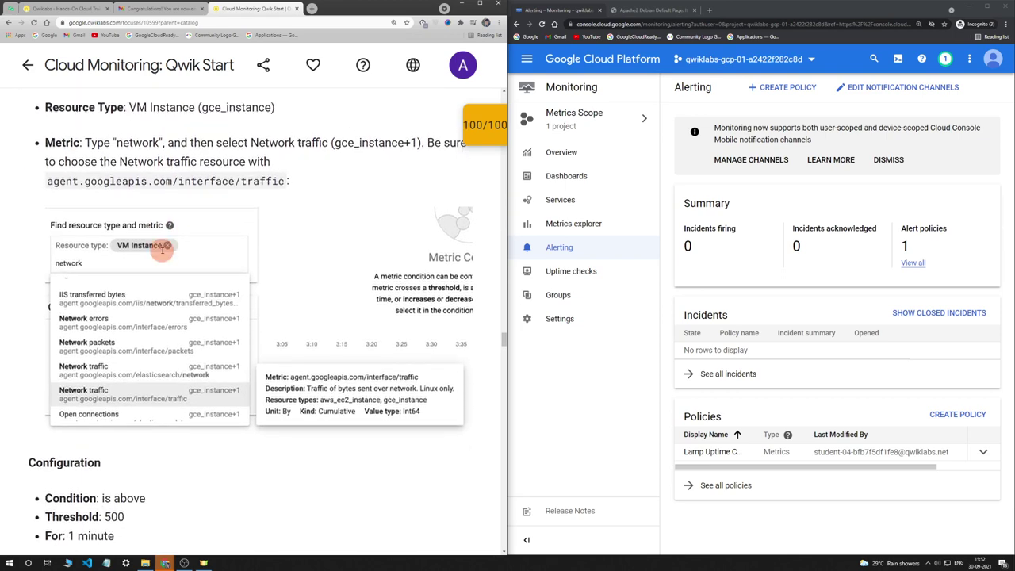
scroll(162, 246, up, 4)
scroll(299, 264, down, 1)
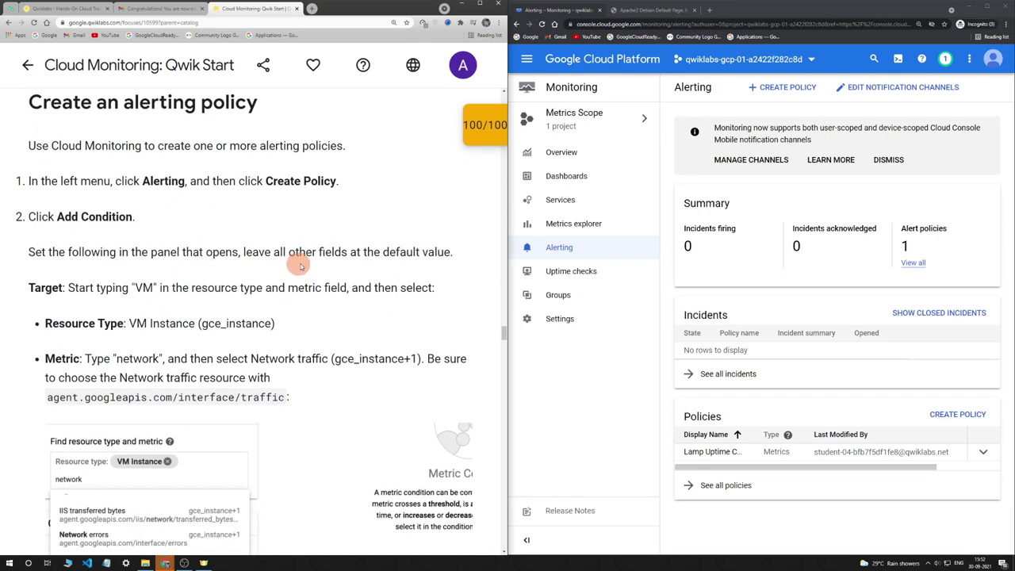
From the Alerting page, start a new policy and add a condition to it
click(529, 62)
click(529, 62)
click(561, 250)
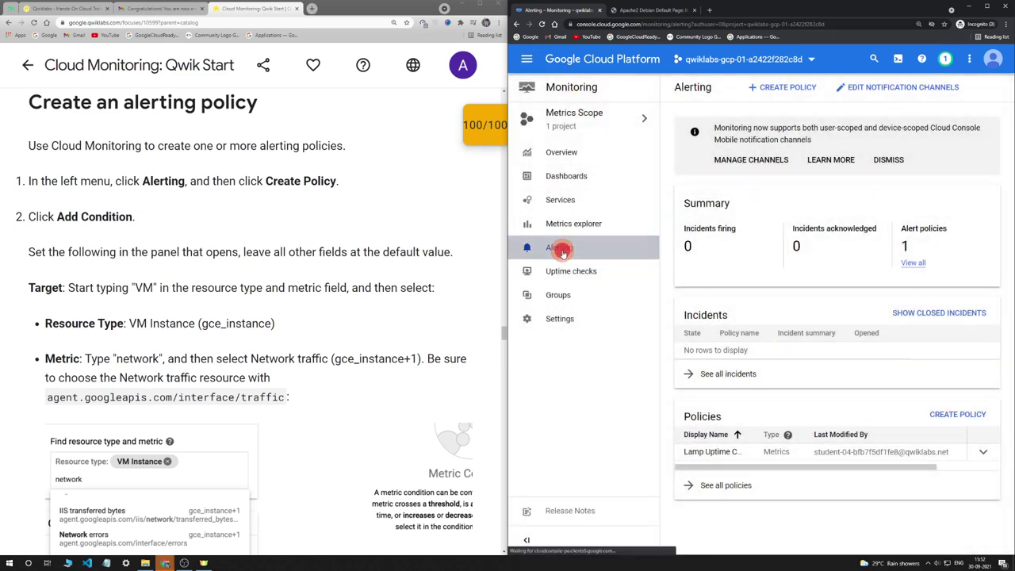
click(762, 87)
scroll(253, 199, up, 1)
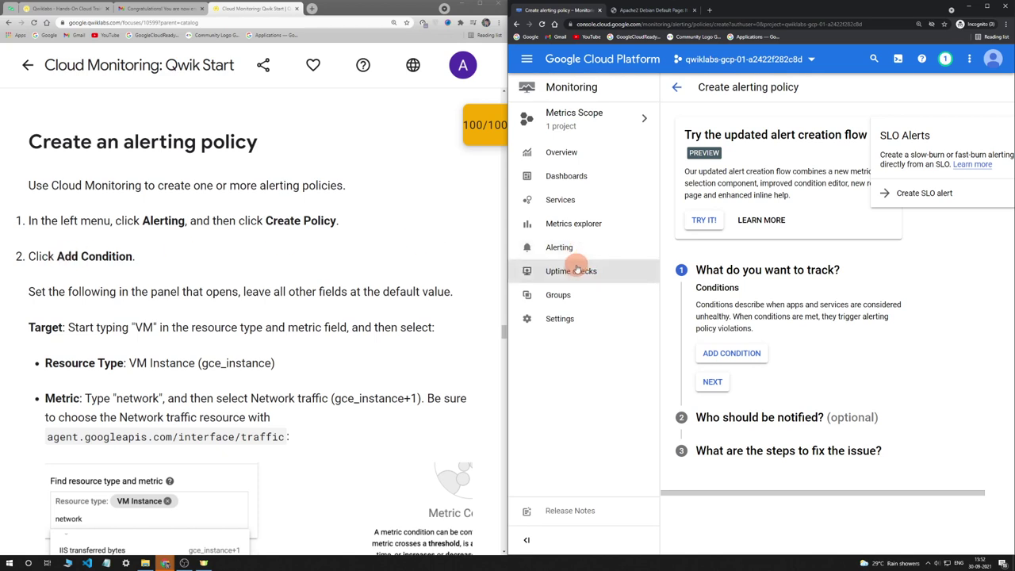
click(733, 354)
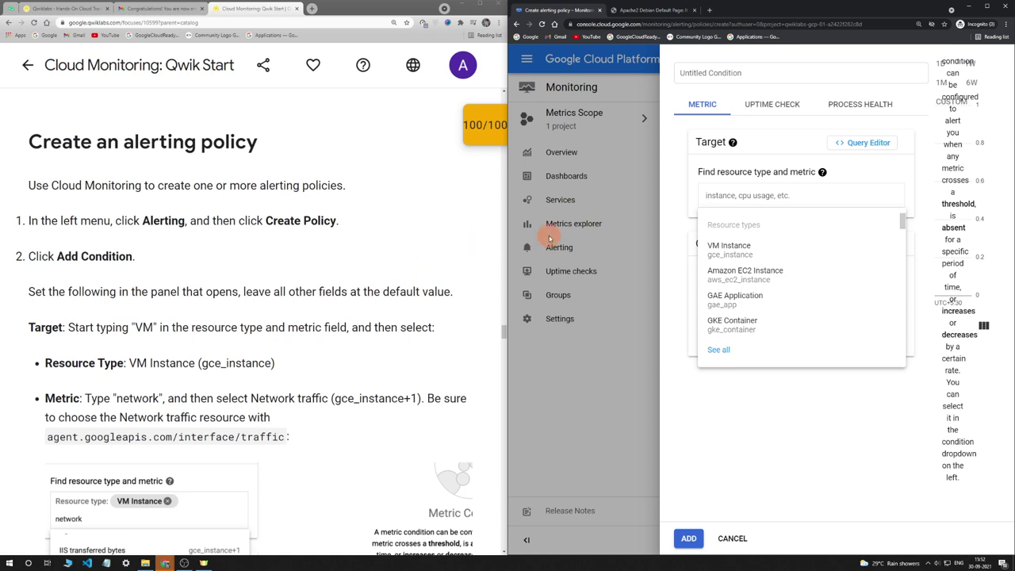
Search 'vm' and choose VM Instance (gce_instance) as the condition's resource type
text(vm)
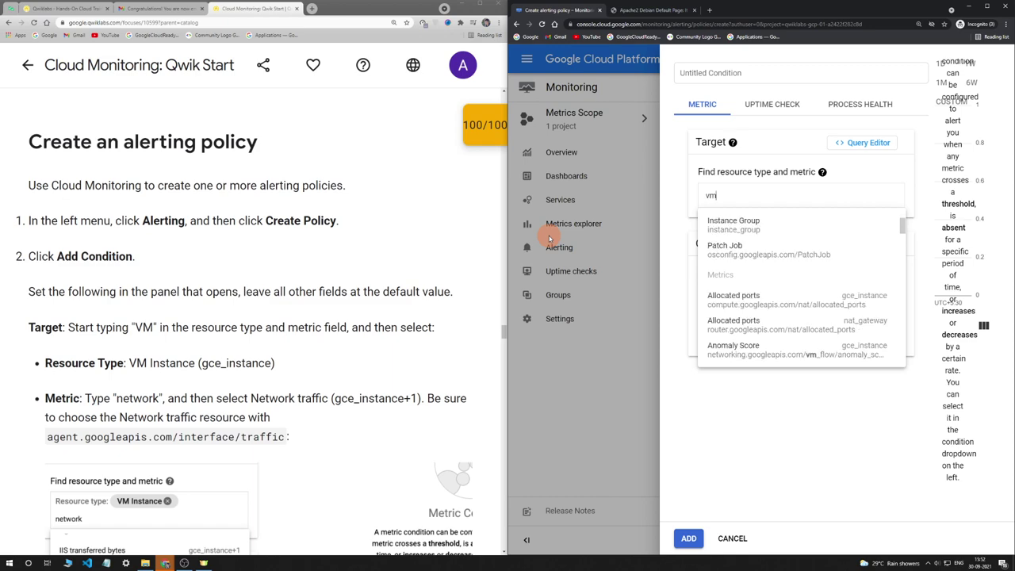
scroll(338, 331, down, 1)
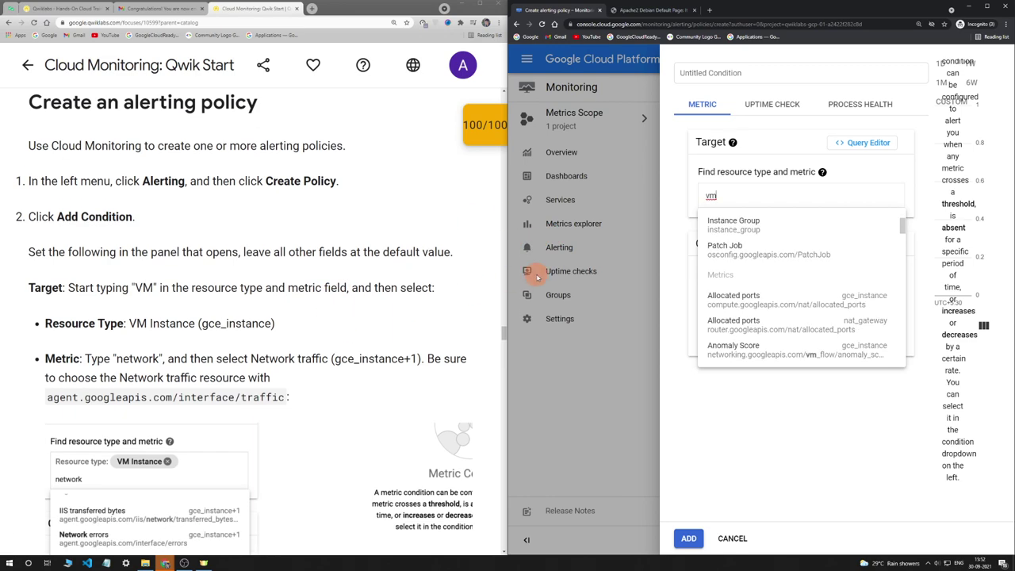
scroll(785, 301, down, 5)
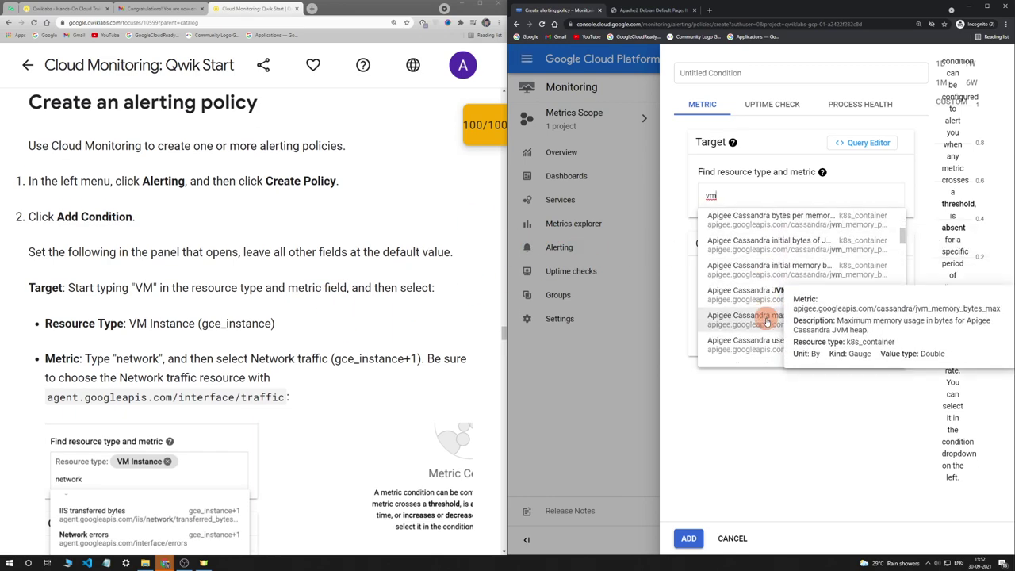
scroll(766, 320, down, 6)
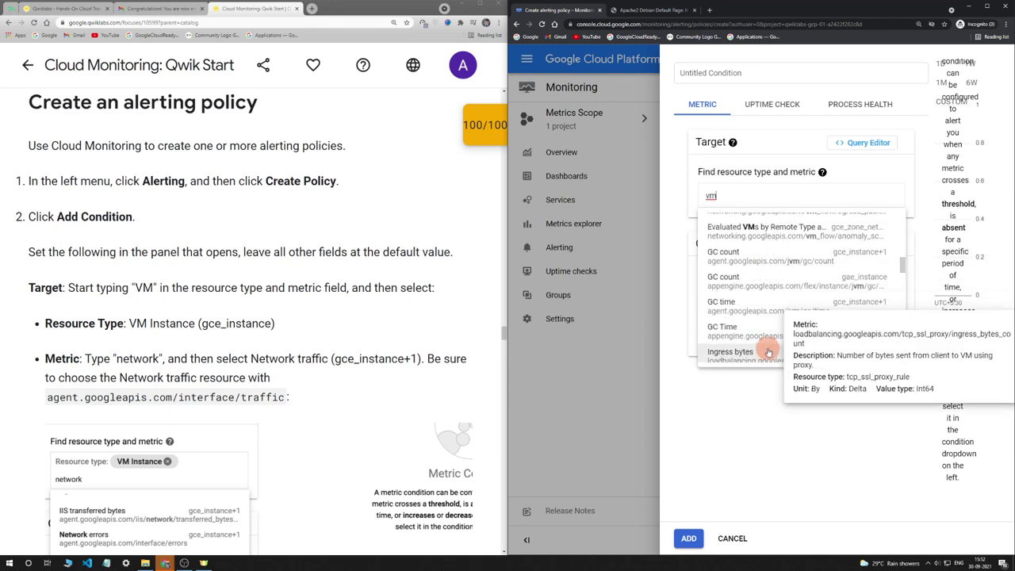
scroll(783, 266, up, 2)
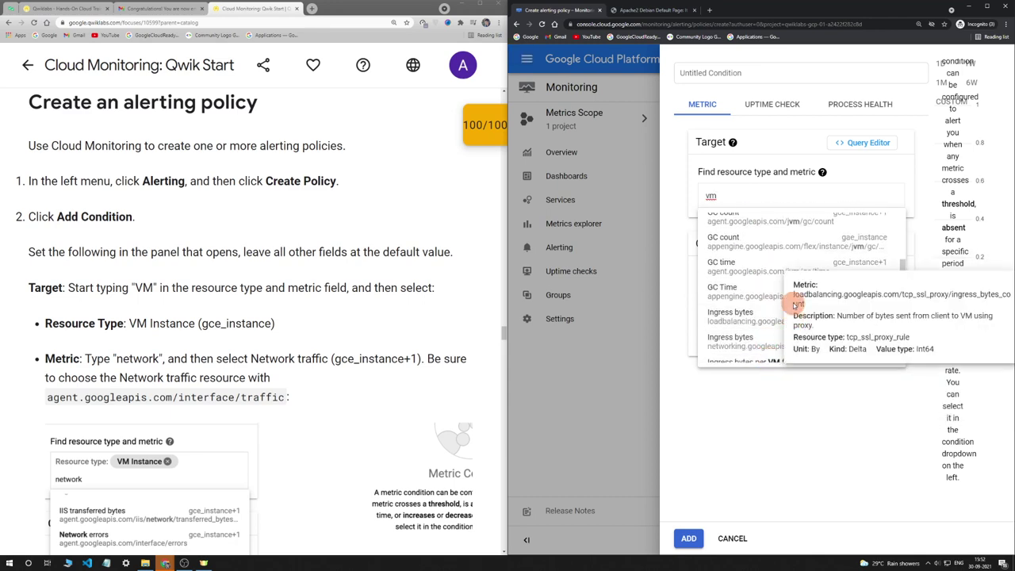
scroll(761, 254, up, 9)
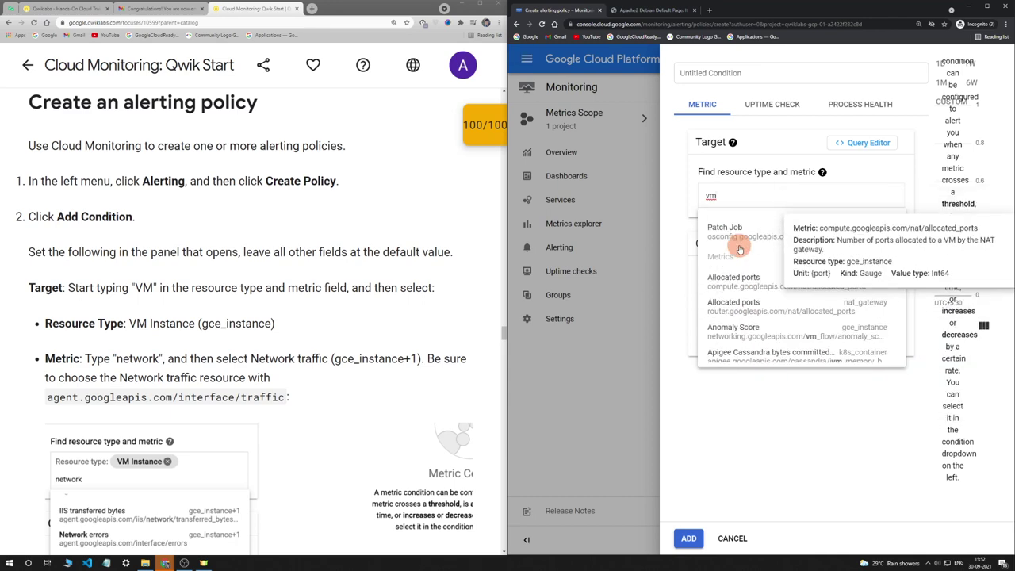
drag(275, 323, 202, 324)
double_click(236, 324)
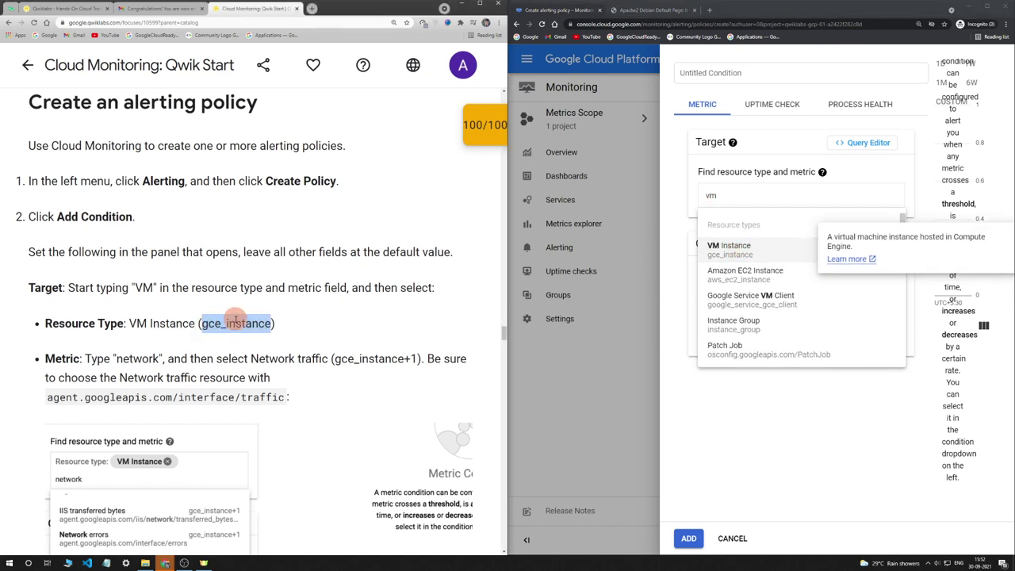
click(730, 247)
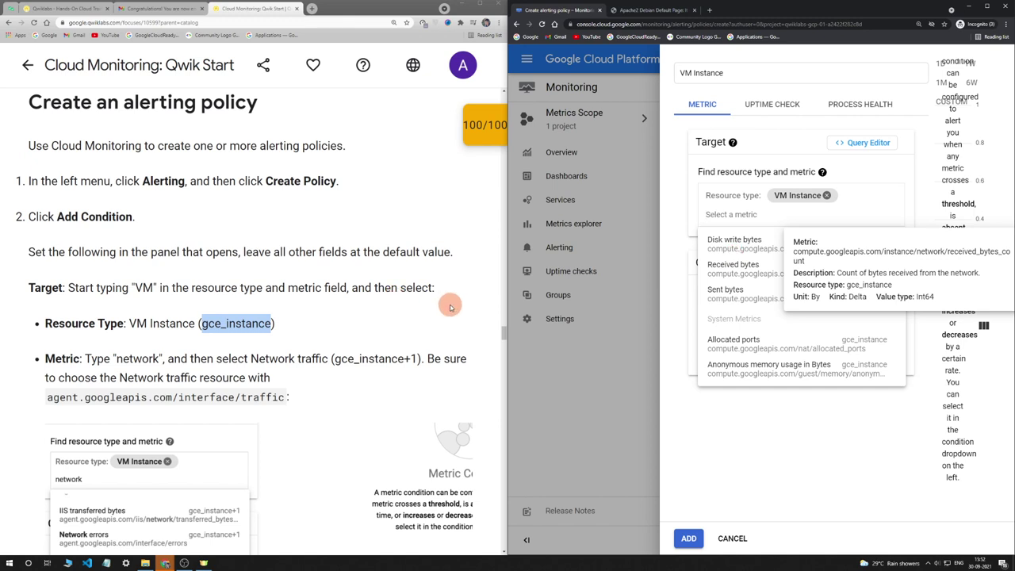
click(383, 315)
scroll(385, 315, down, 1)
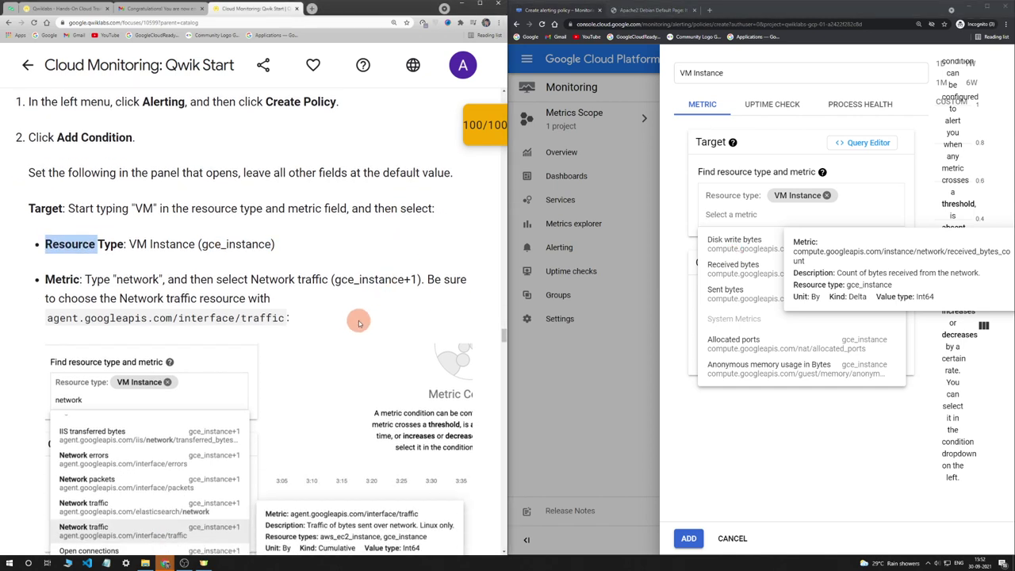
click(361, 321)
click(780, 449)
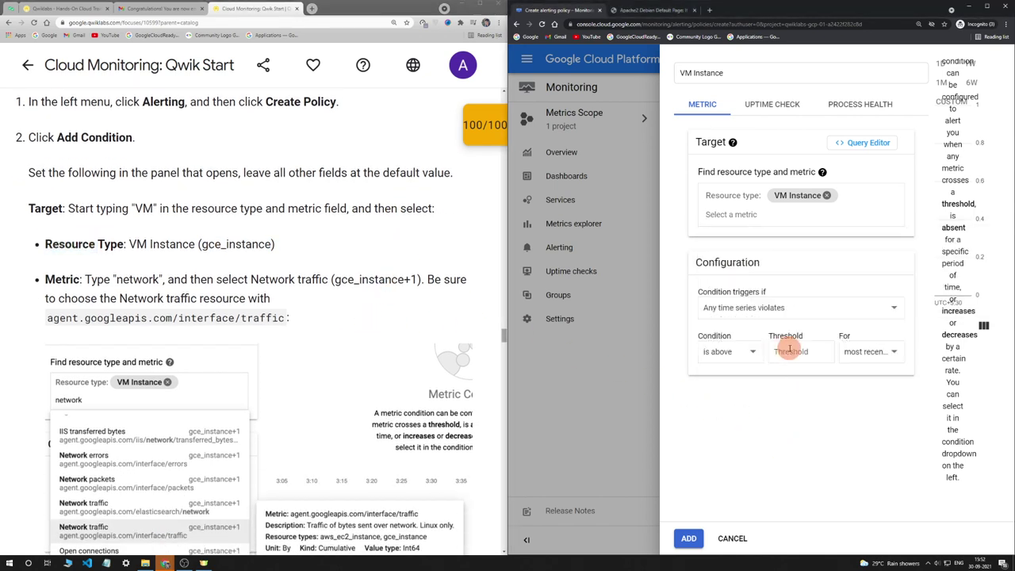
Search the metrics for 'NETW' and select Received bytes
click(724, 215)
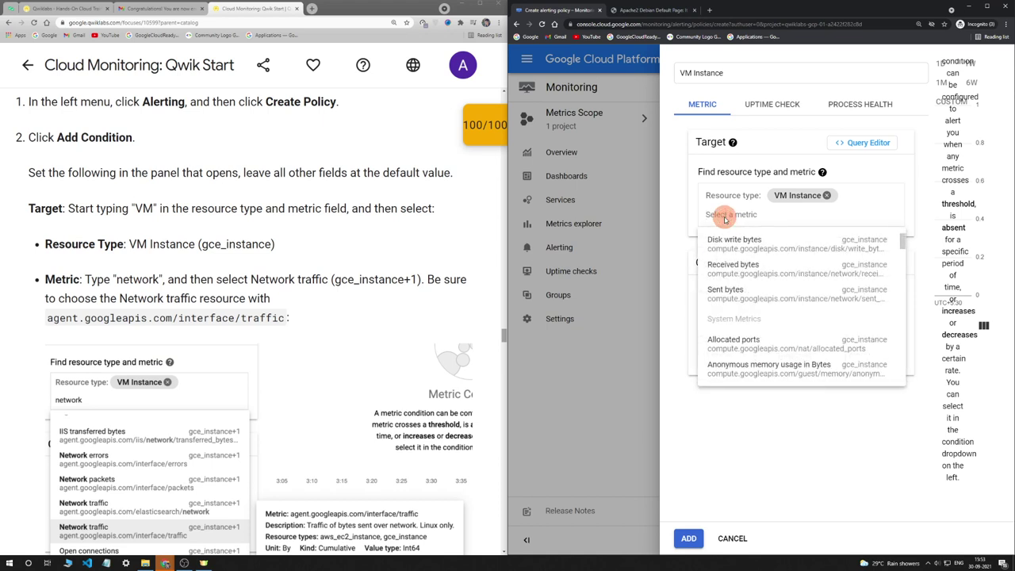
text(NETW)
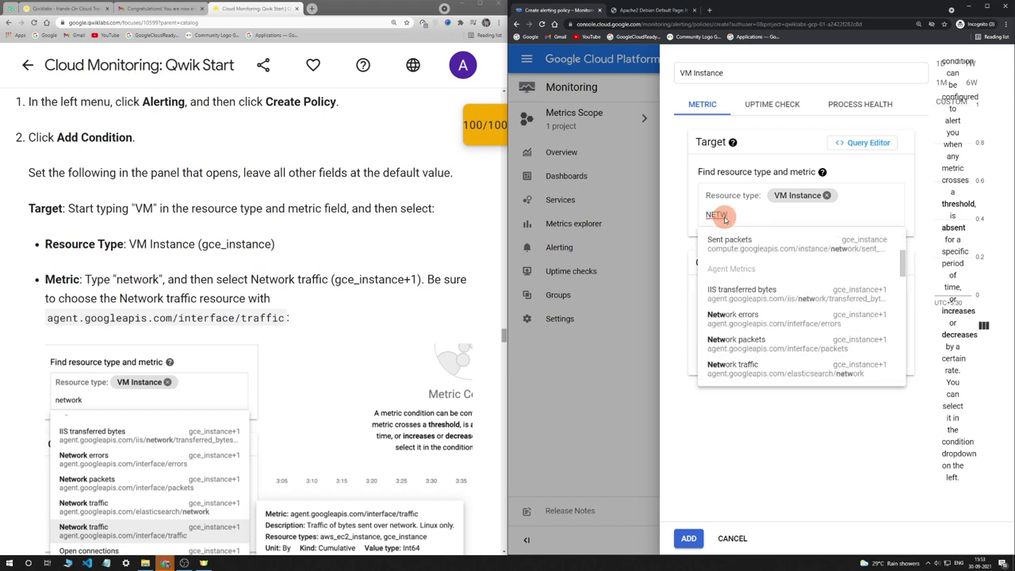
text(R)
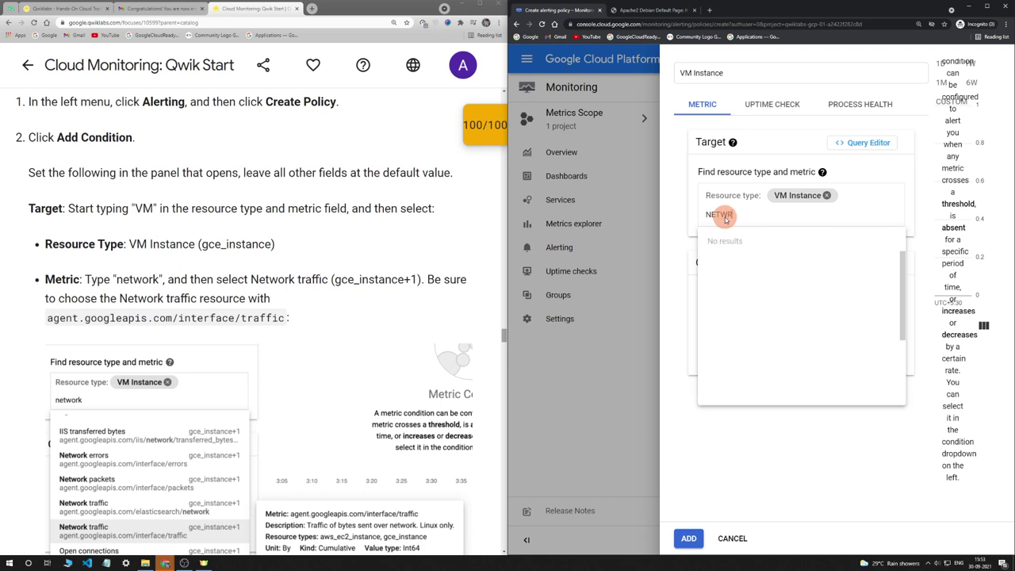
key(BackSpace)
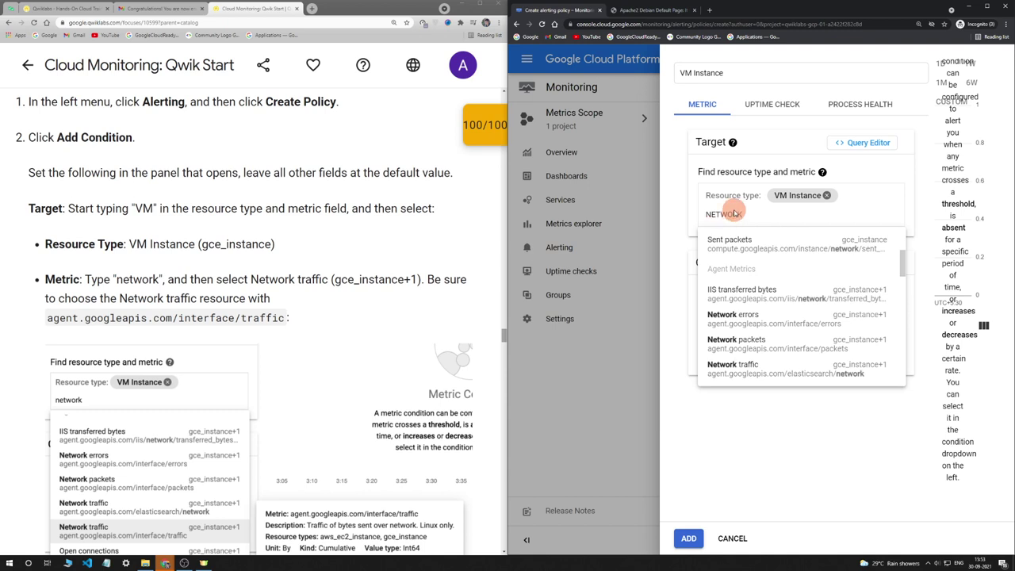
scroll(761, 333, up, 1)
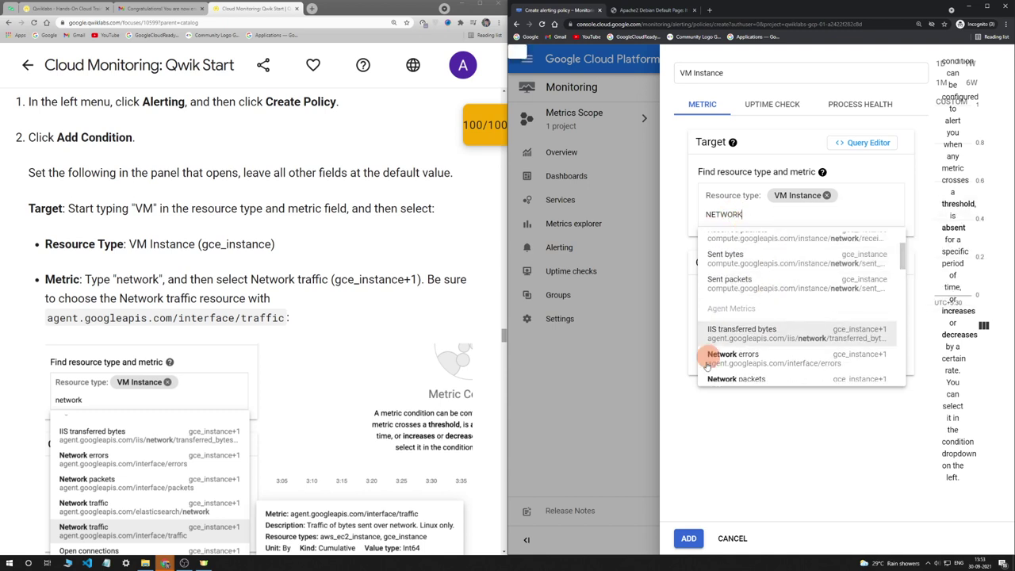
scroll(765, 349, up, 2)
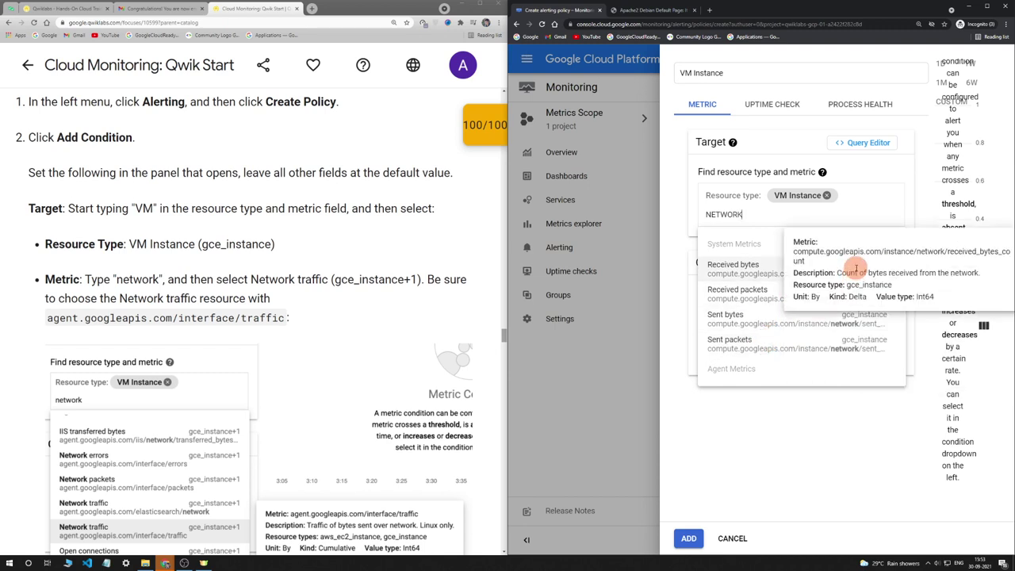
click(739, 268)
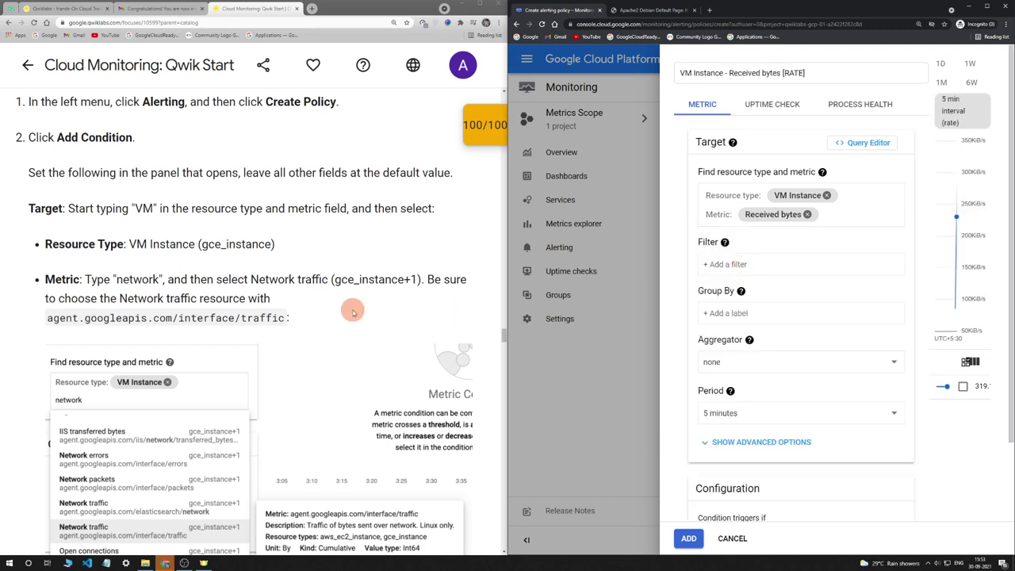
Replace the Received bytes metric with Network traffic using an 'NETW' search
scroll(352, 309, down, 1)
click(807, 215)
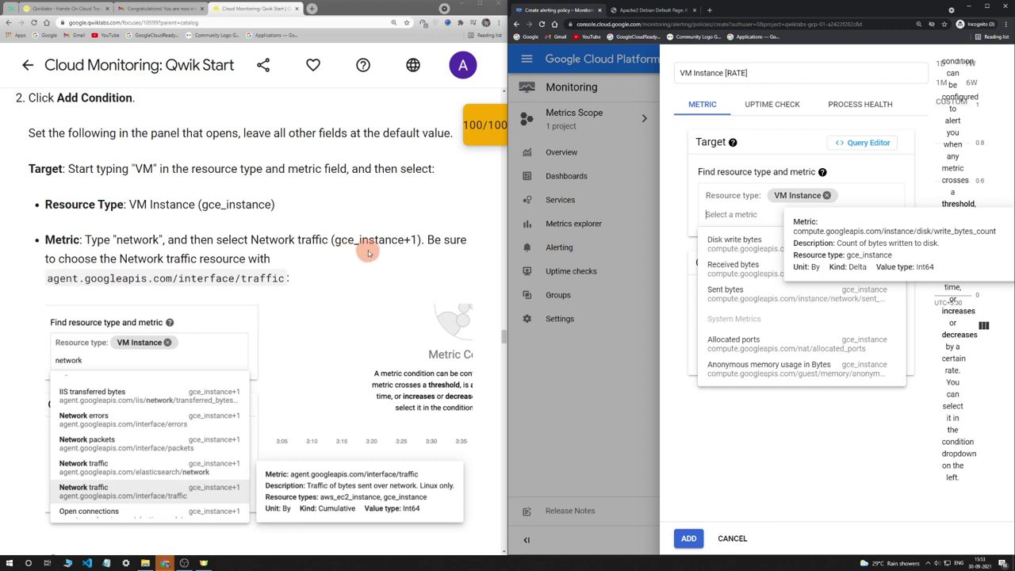
drag(338, 240, 415, 242)
key(ctrl+c)
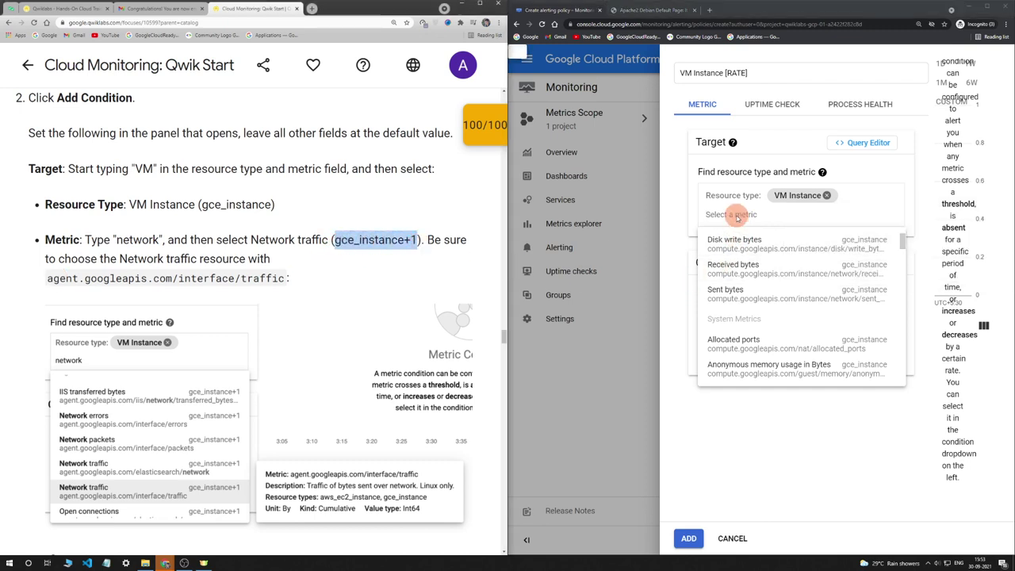
click(729, 215)
key(ctrl+v)
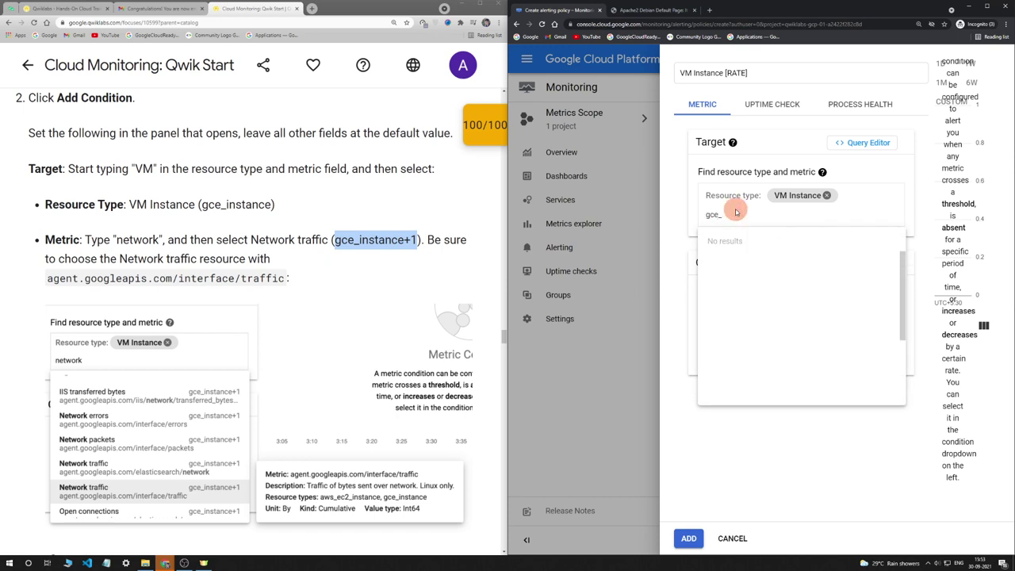
key(BackSpace)
key(BackSpace)
key(BackSpace)
key(BackSpace)
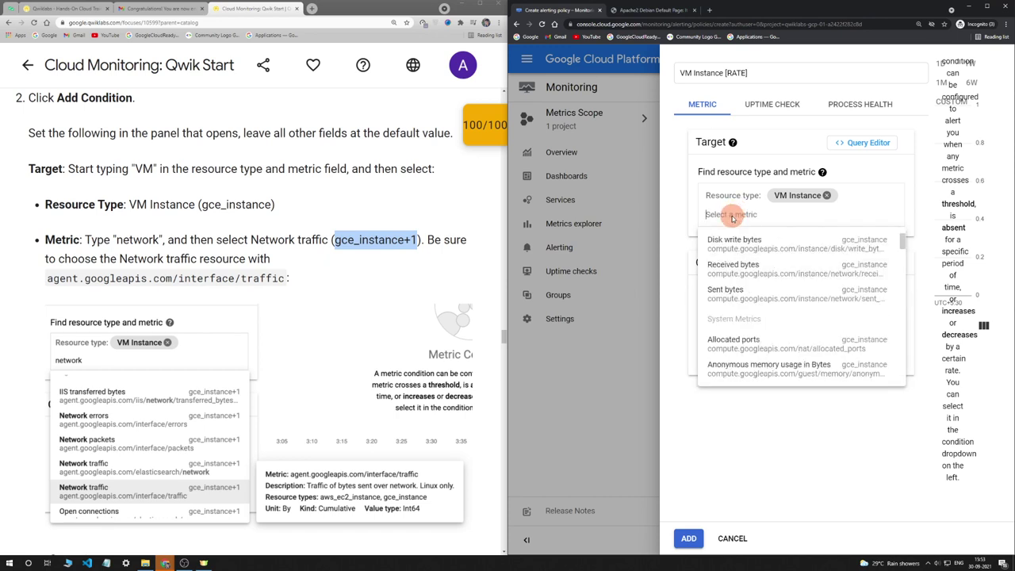
text(NETWORK)
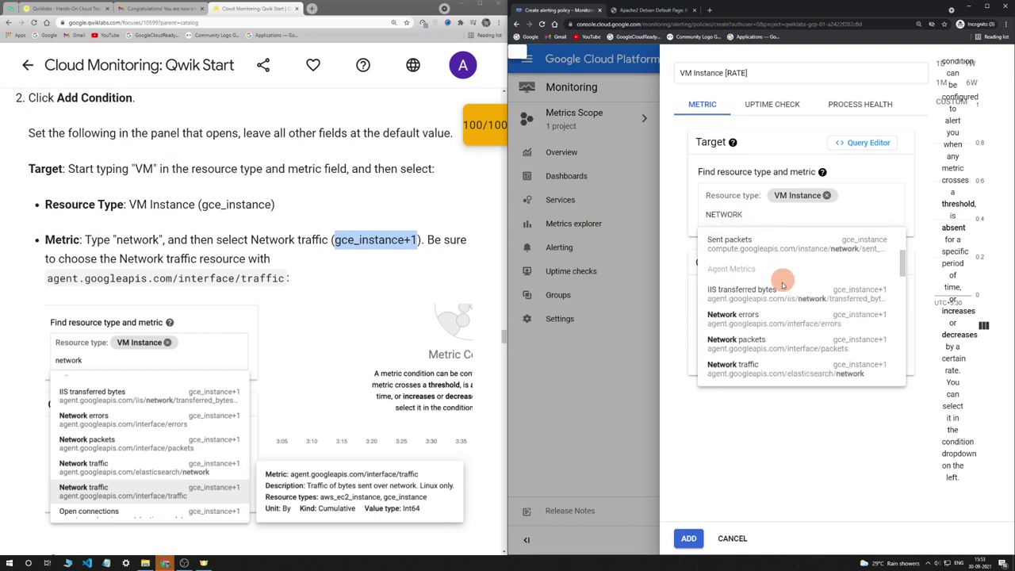
click(757, 364)
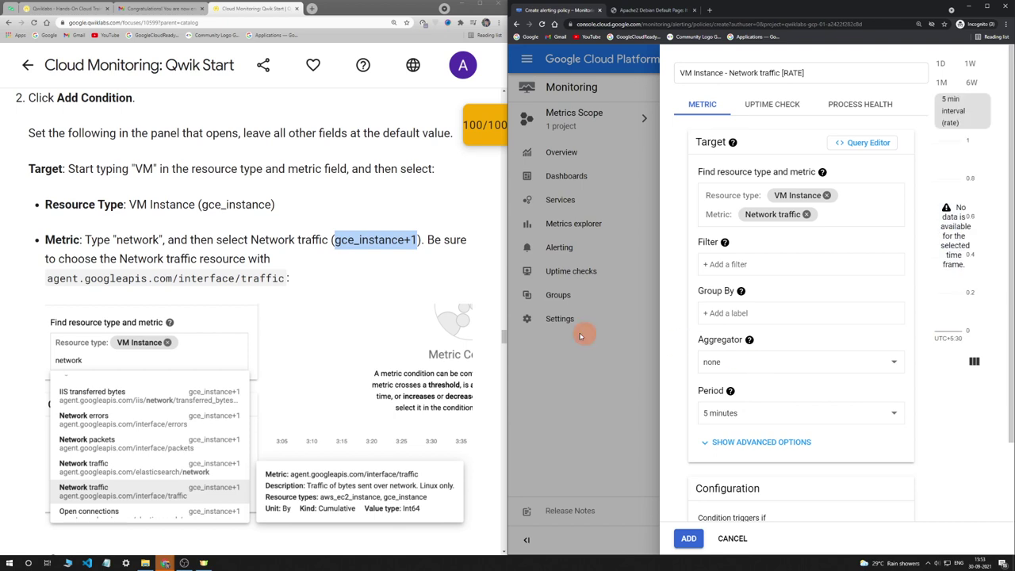
scroll(333, 317, down, 3)
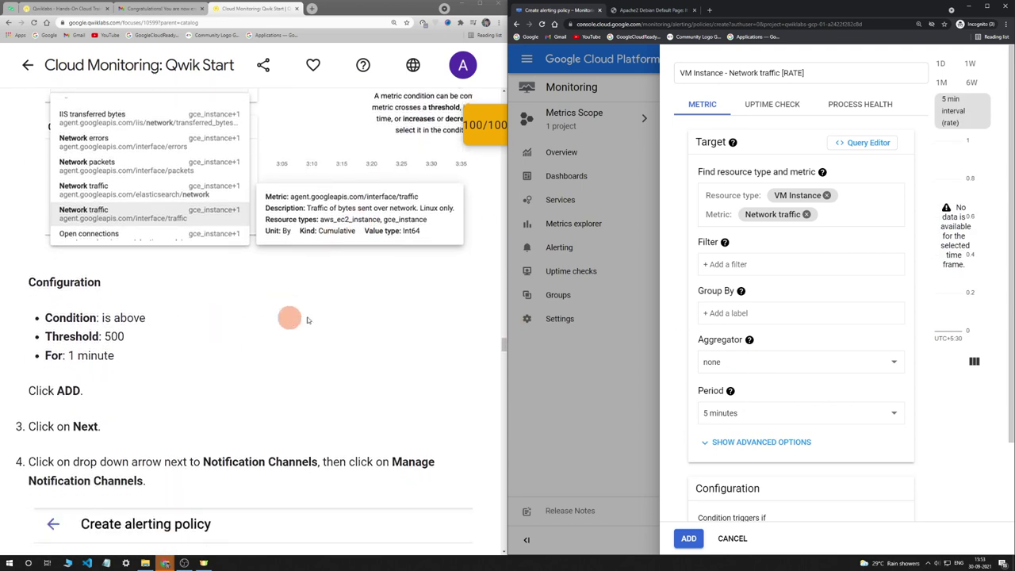
scroll(797, 363, down, 2)
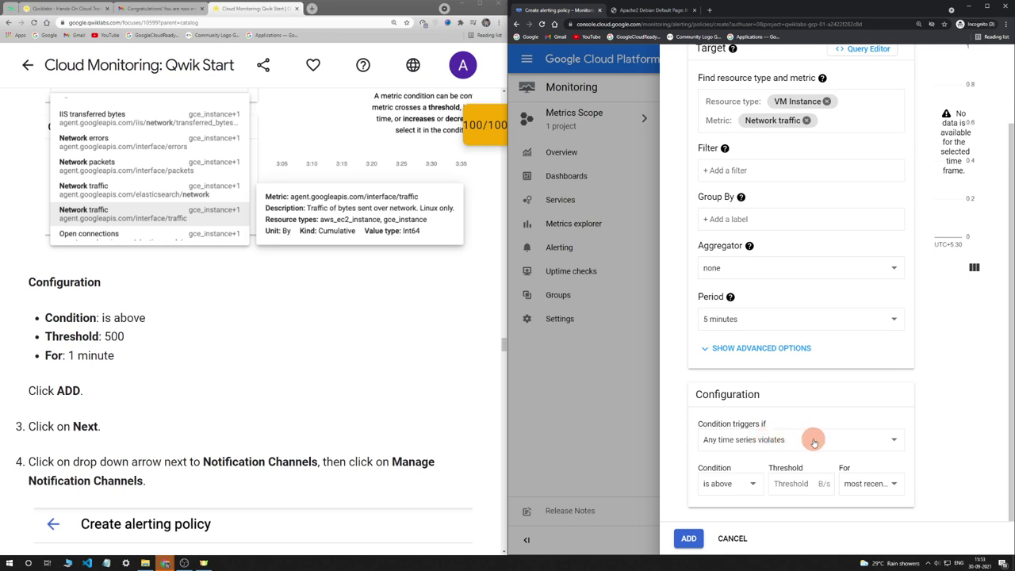
Trigger on any time series above threshold 500 for 1 minute, and add the condition
click(812, 441)
click(813, 442)
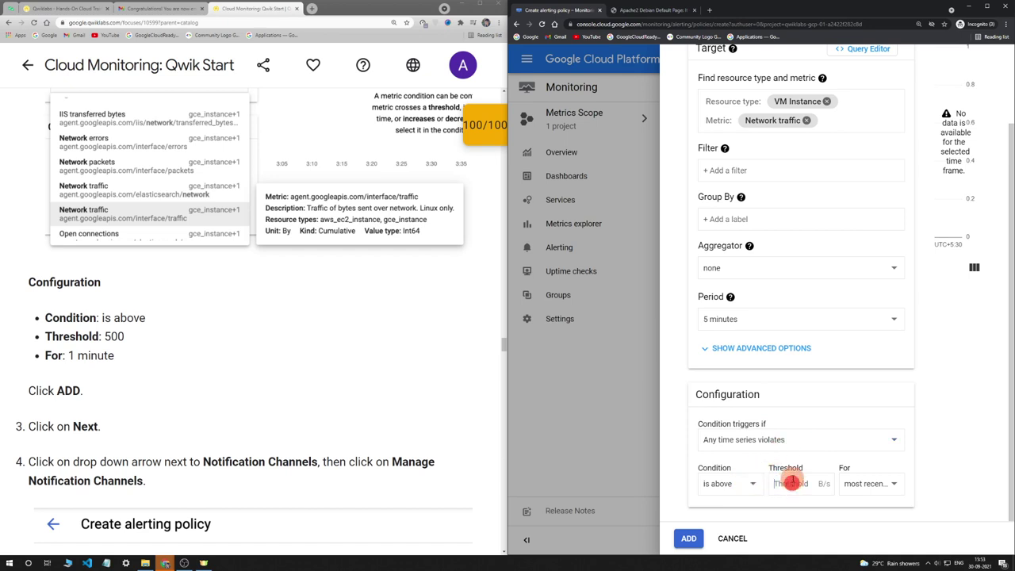
click(792, 478)
text(500)
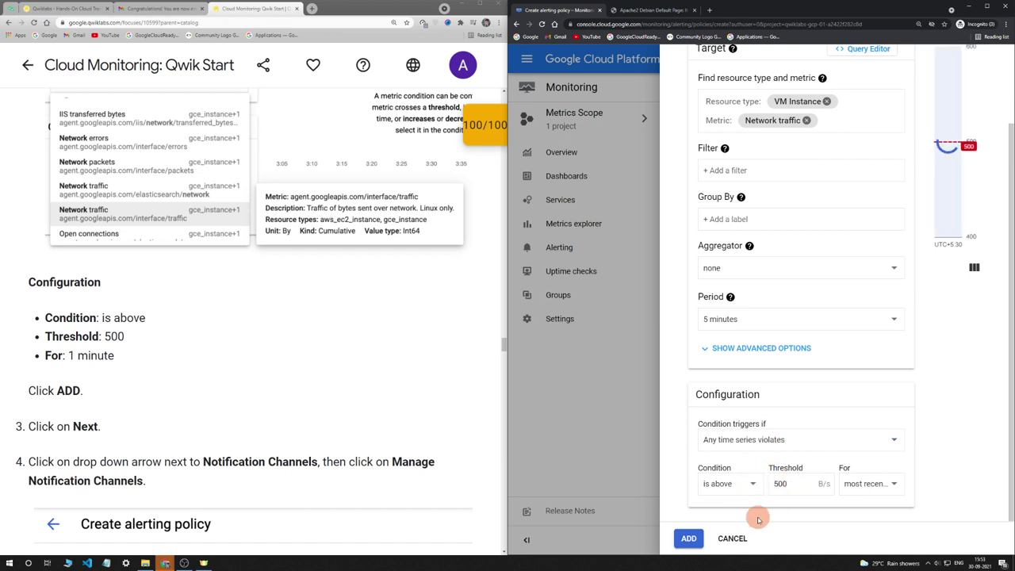
click(872, 483)
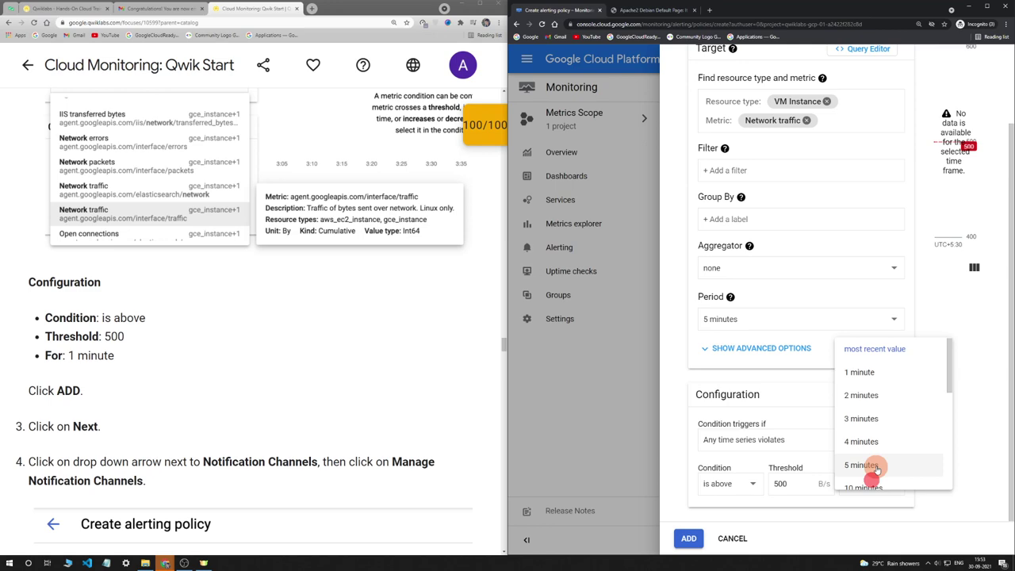
click(890, 376)
scroll(299, 403, down, 5)
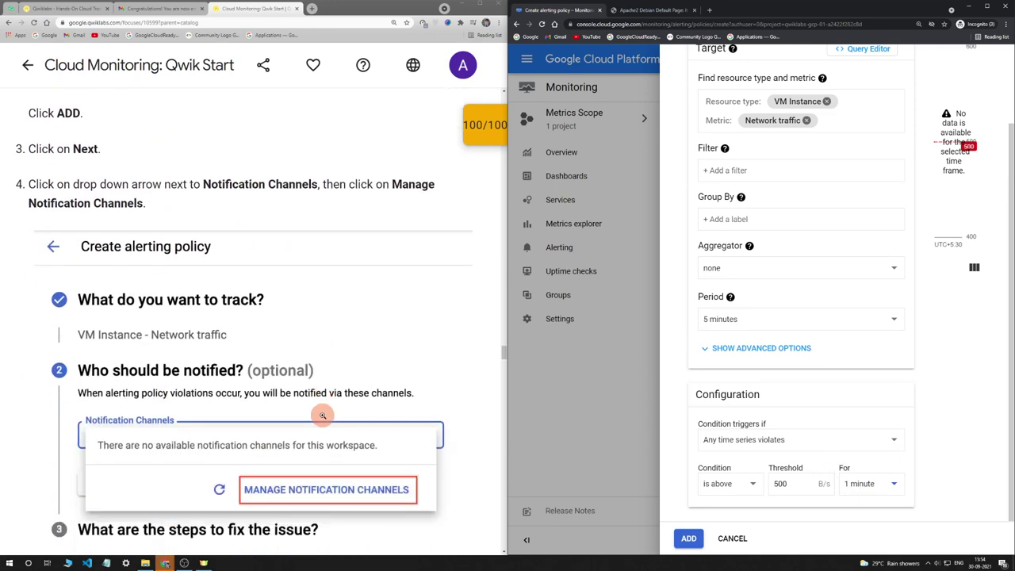
click(689, 538)
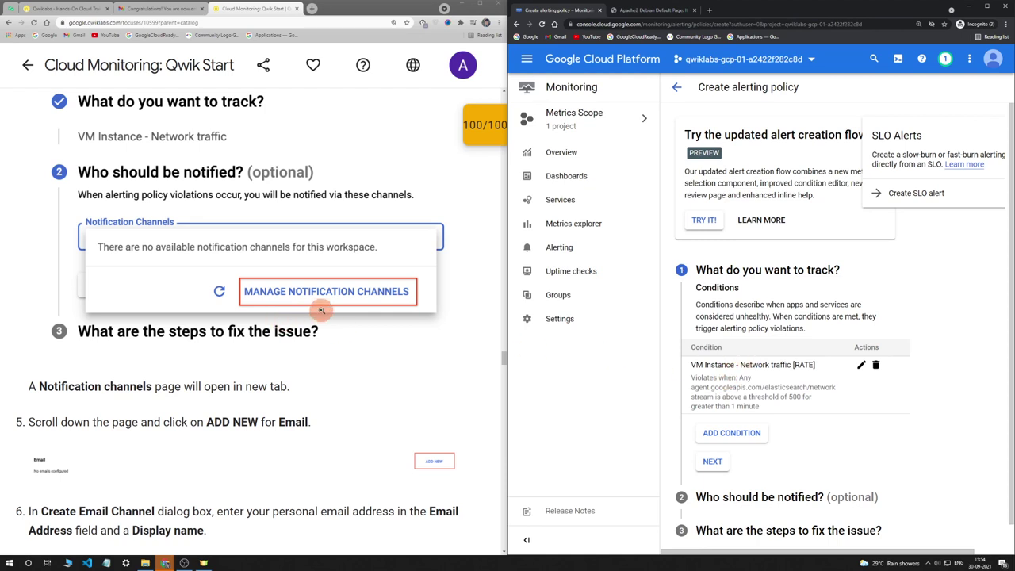
scroll(310, 305, down, 2)
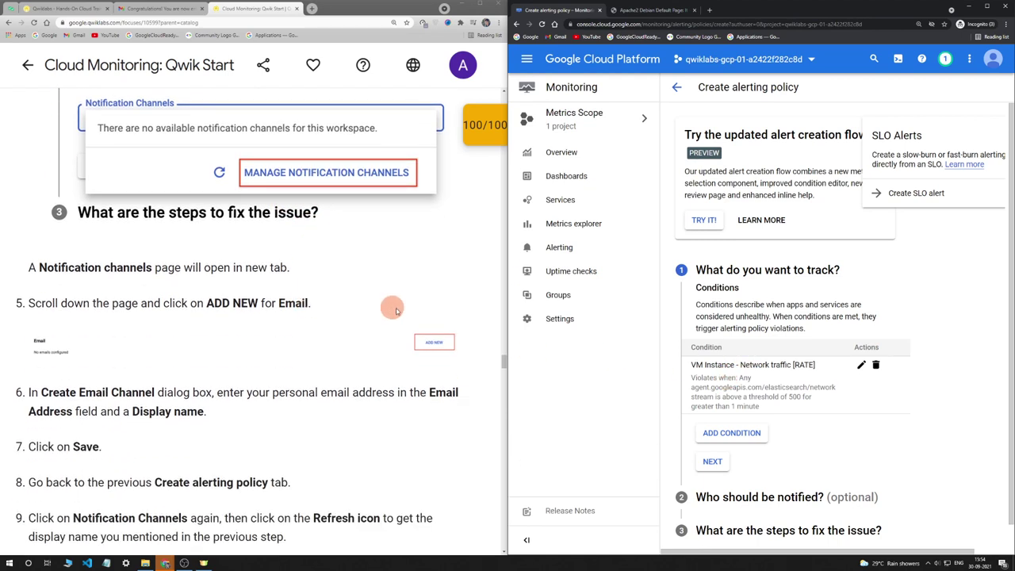
scroll(792, 333, down, 1)
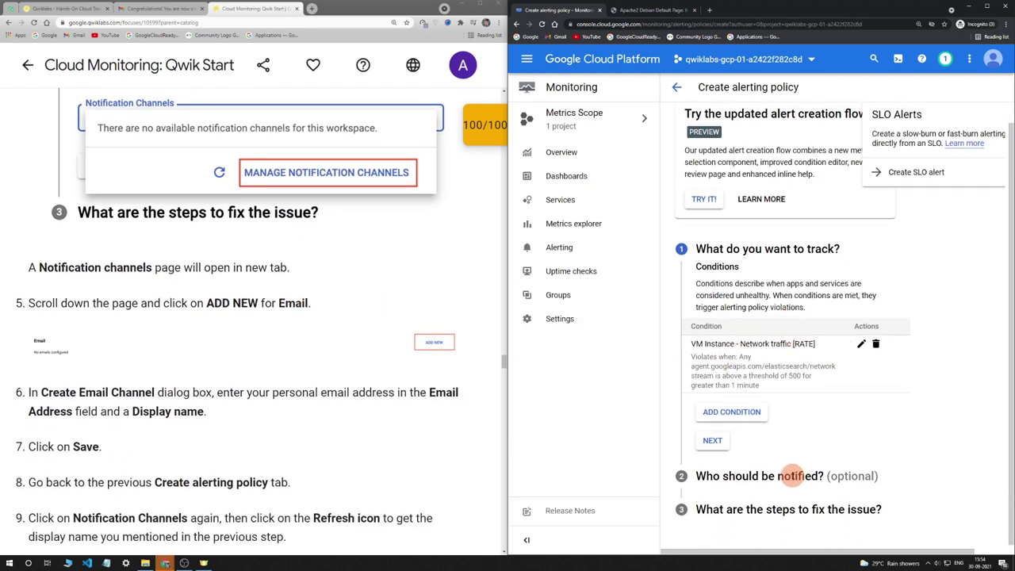
Proceed to notifications and open Manage Notification Channels in a separate tab
click(718, 440)
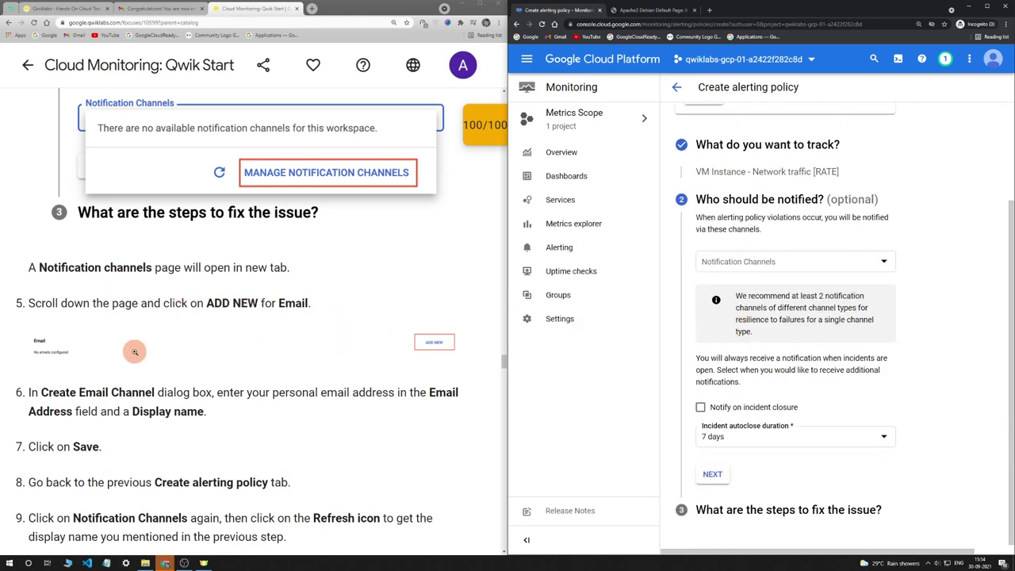
scroll(134, 351, down, 1)
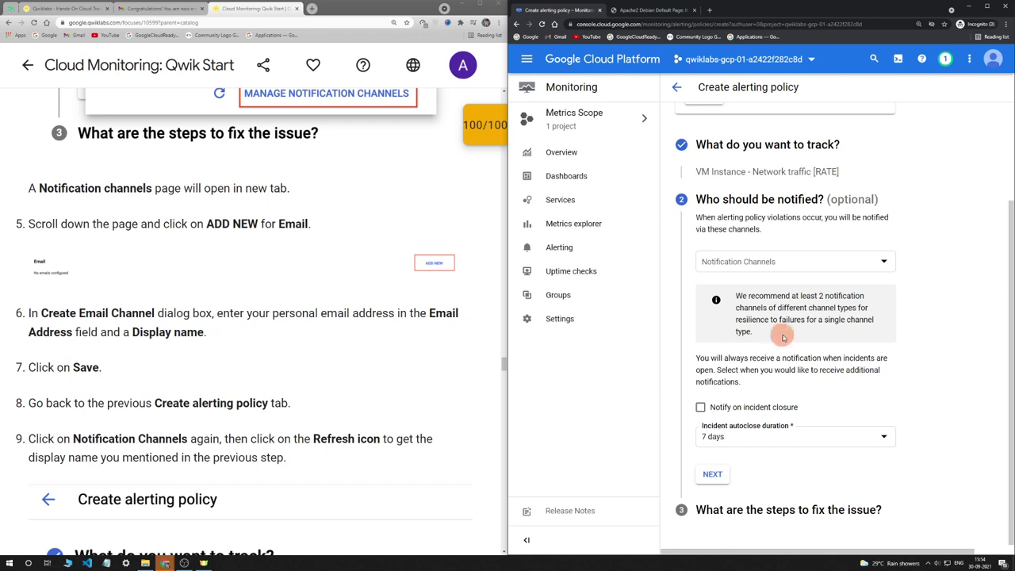
click(755, 264)
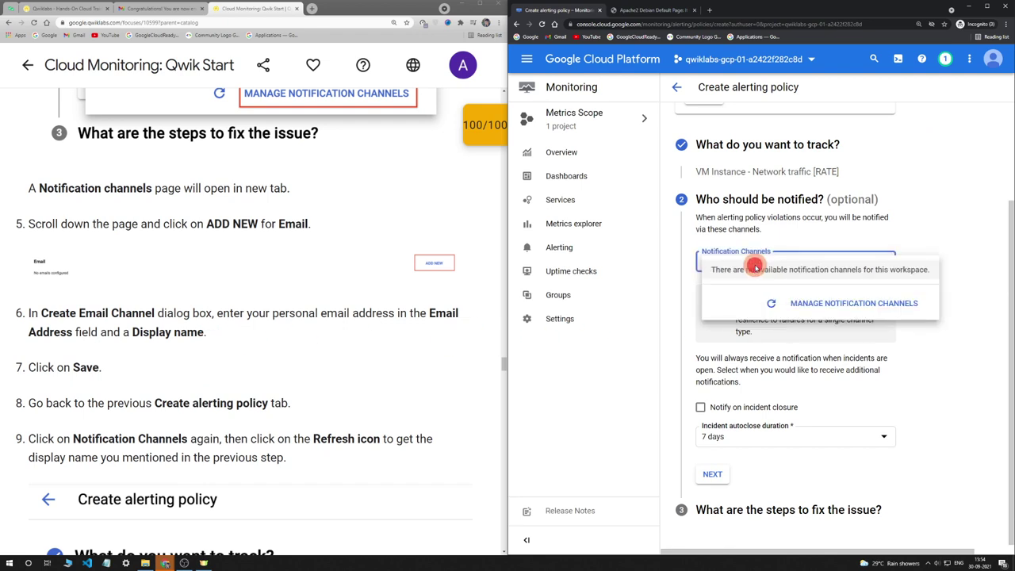
click(834, 303)
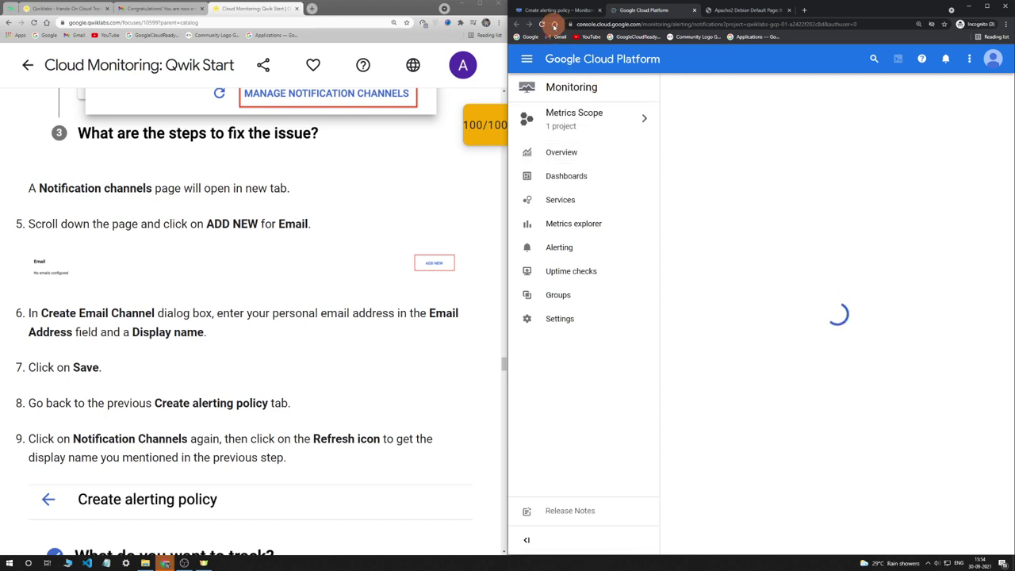
click(553, 15)
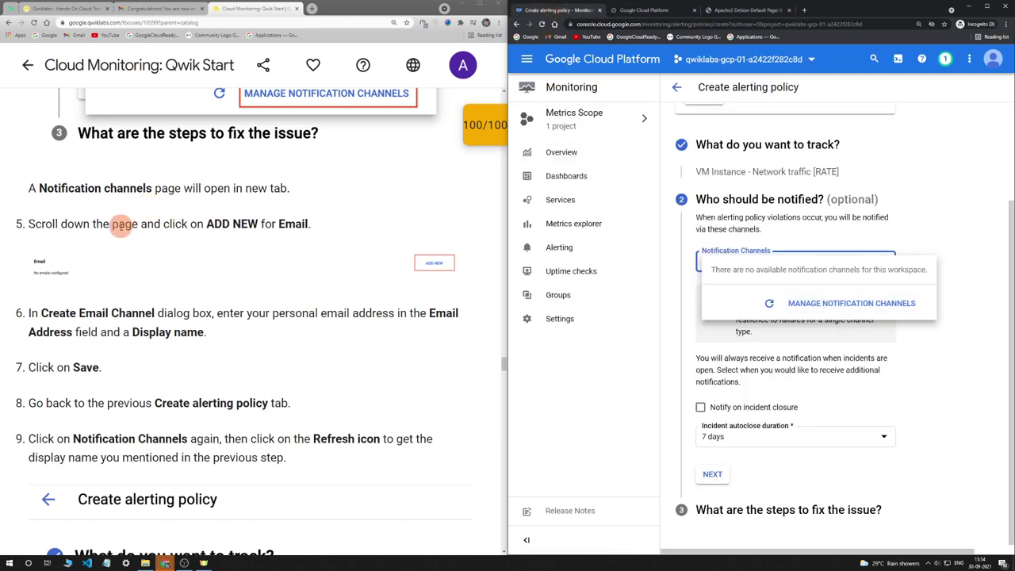
scroll(349, 274, down, 1)
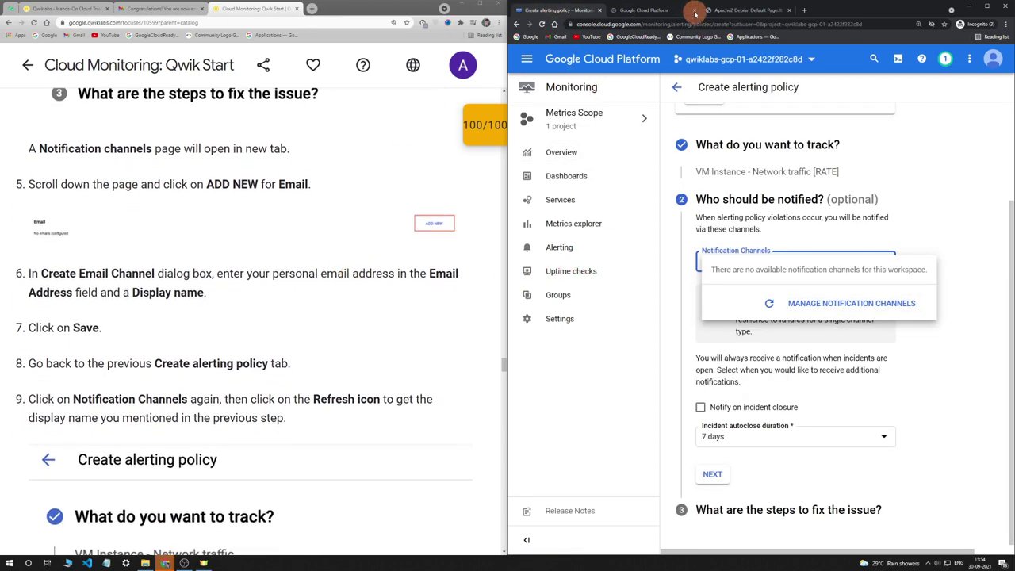
click(657, 9)
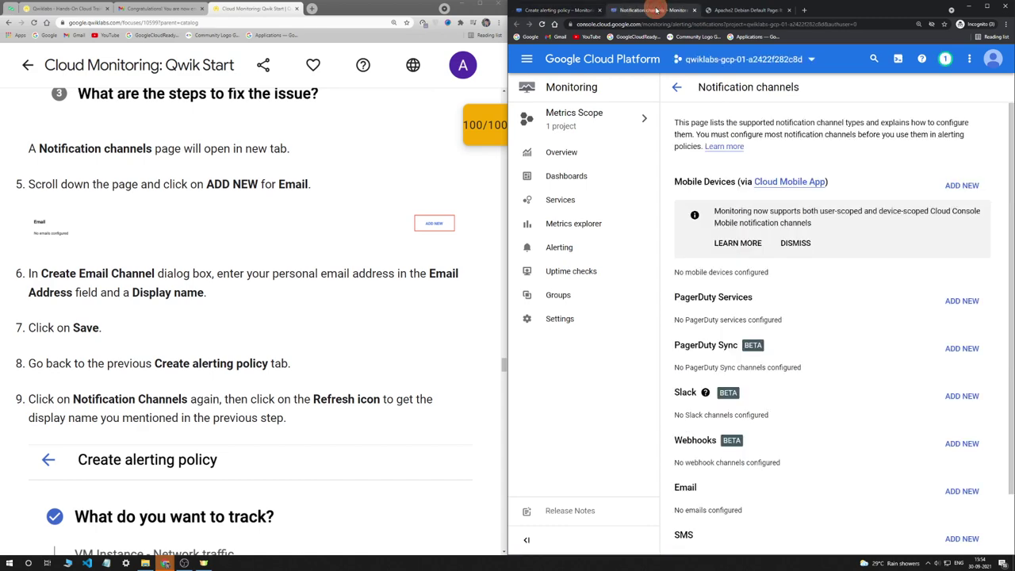
Add a new Email notification channel with the user's email address and a display name
click(959, 490)
click(666, 293)
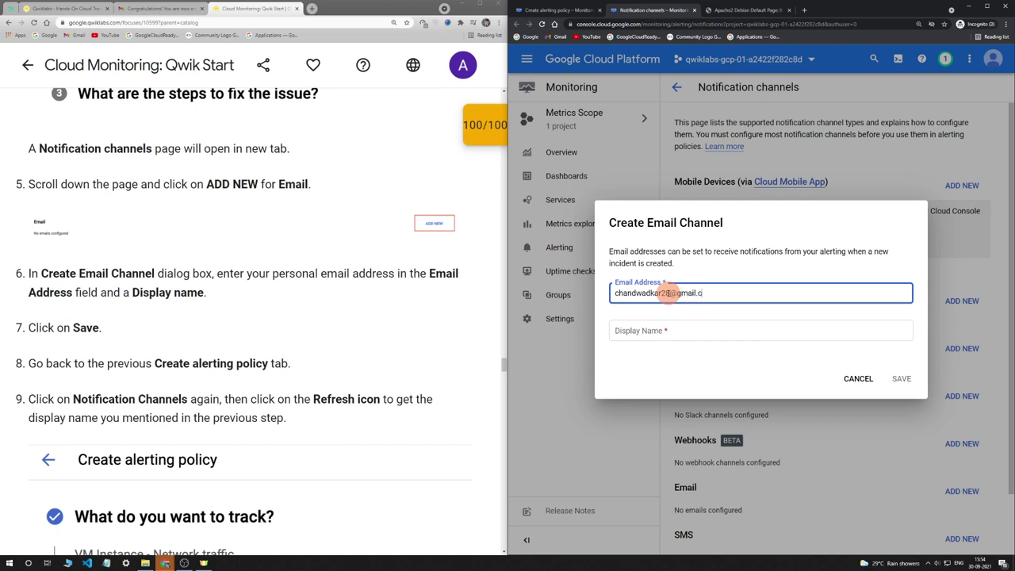
click(680, 330)
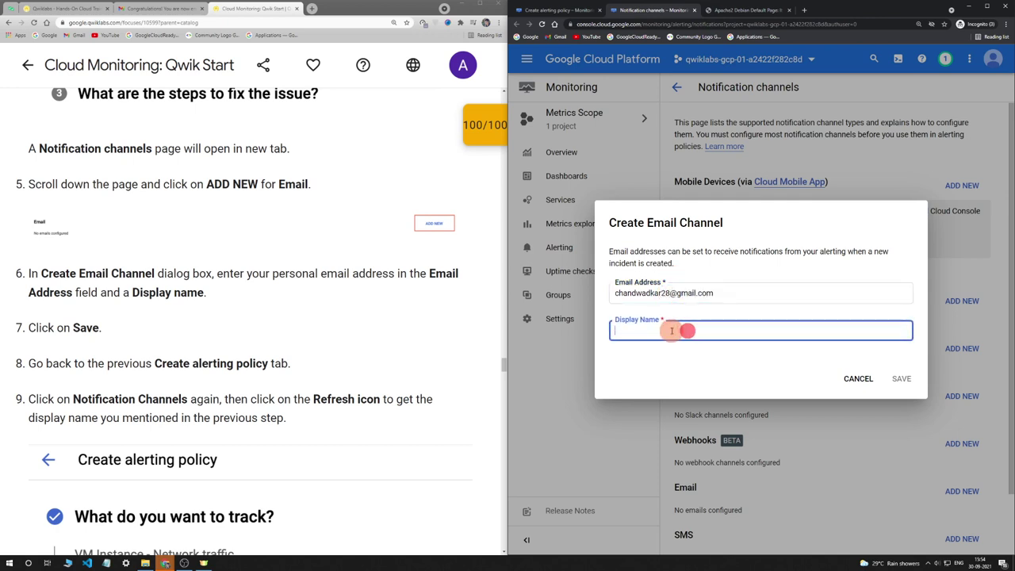
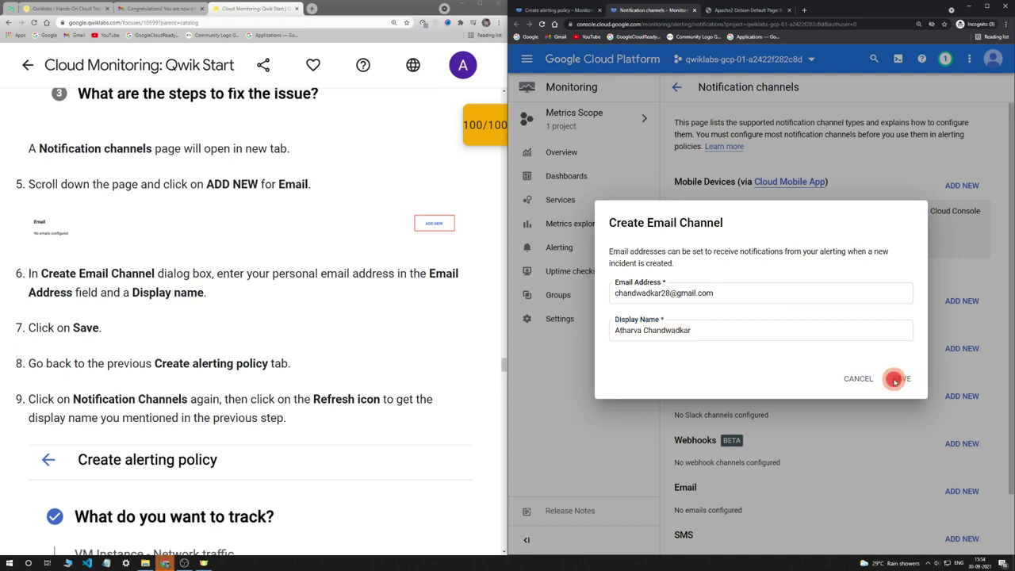
scroll(221, 330, down, 1)
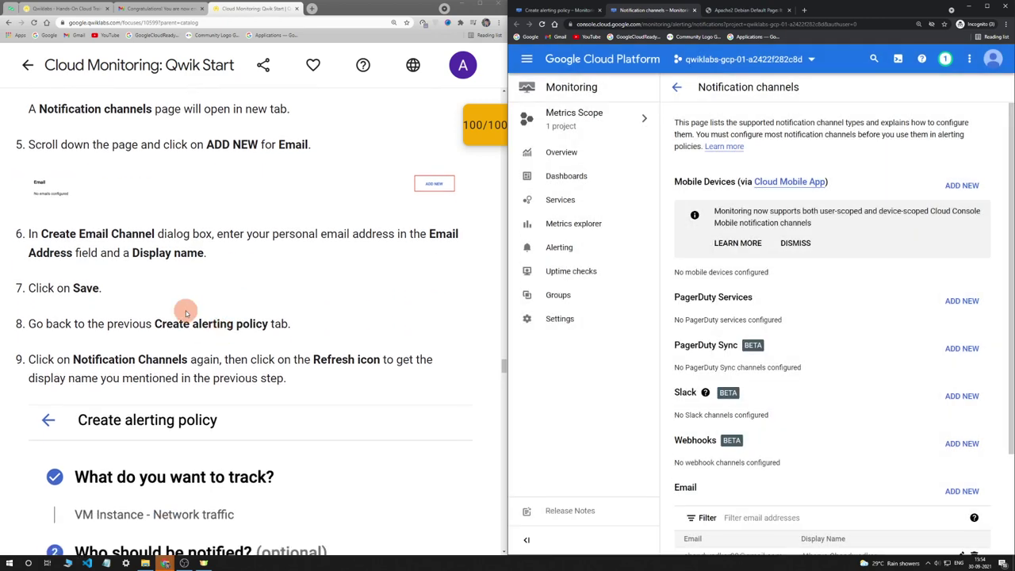
scroll(282, 260, down, 1)
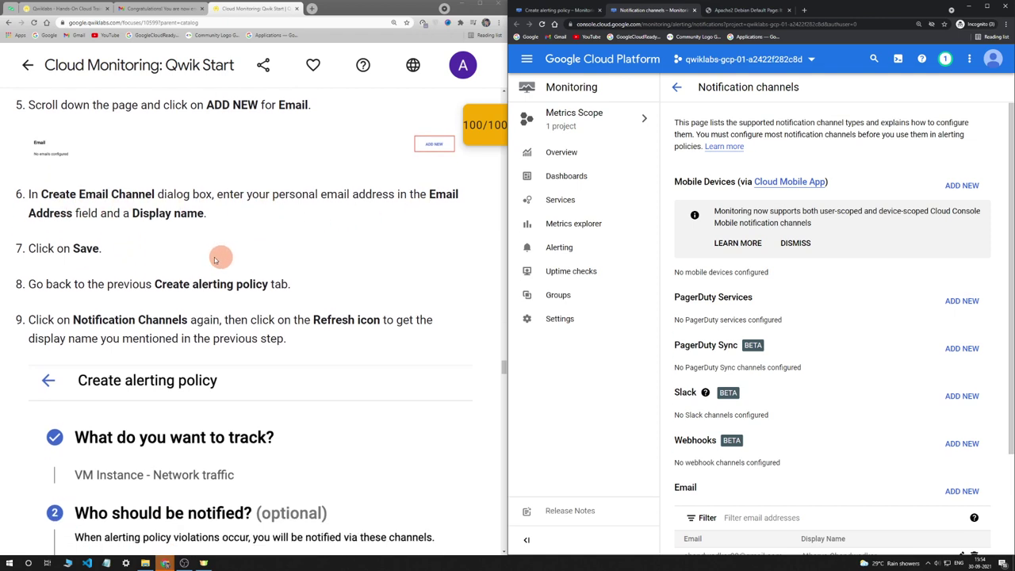
scroll(67, 257, down, 1)
scroll(983, 485, down, 3)
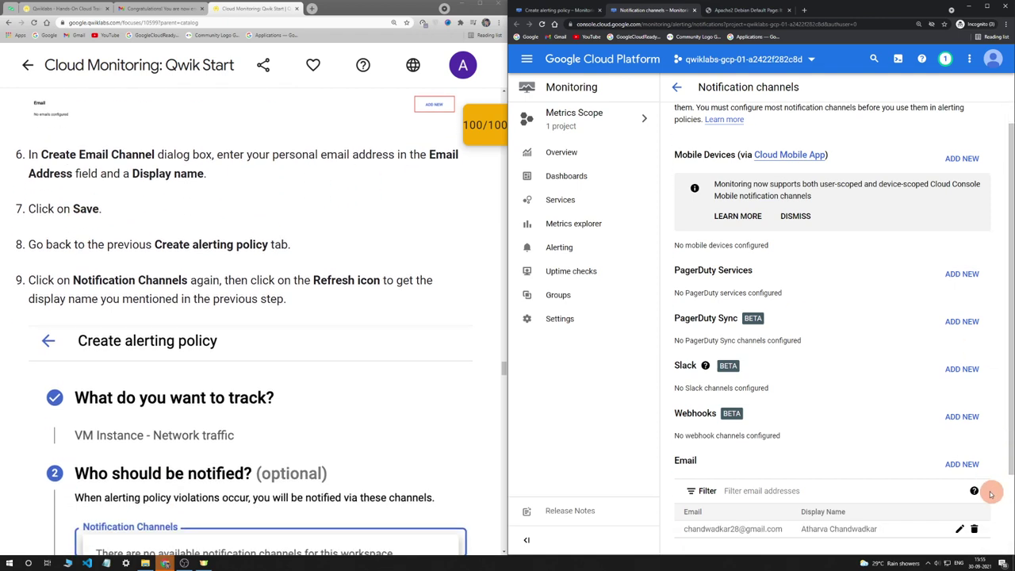
click(560, 10)
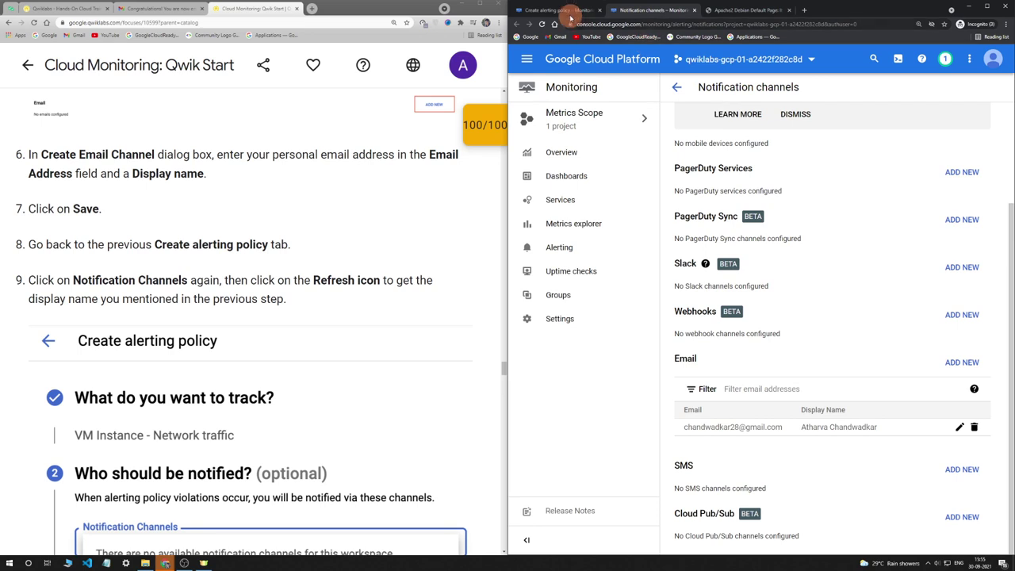
Refresh the channel list and assign the new email channel as the policy's notification channel
scroll(254, 313, down, 4)
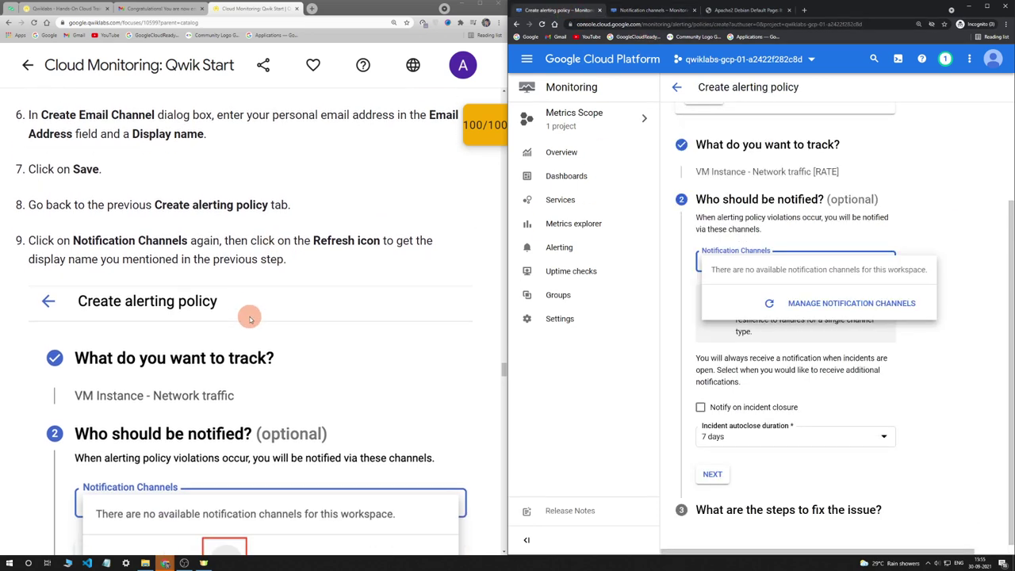
click(770, 311)
click(754, 264)
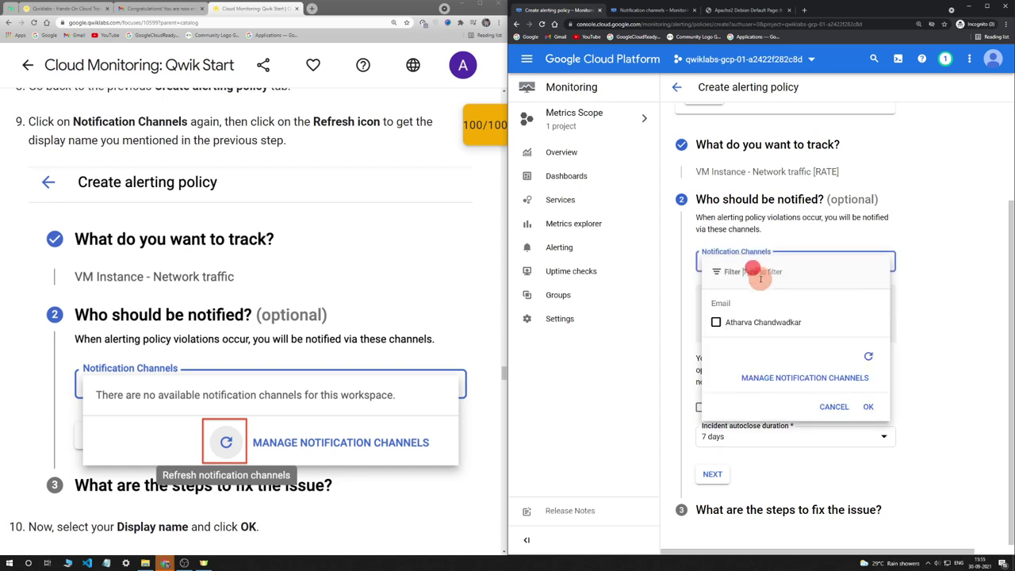
click(715, 322)
click(869, 407)
scroll(360, 356, down, 4)
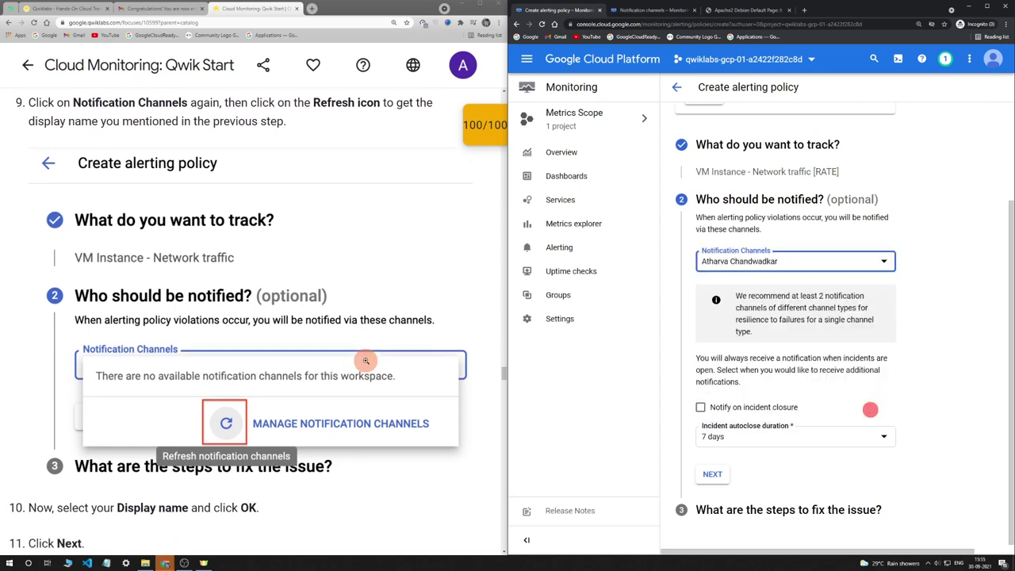
scroll(143, 316, down, 1)
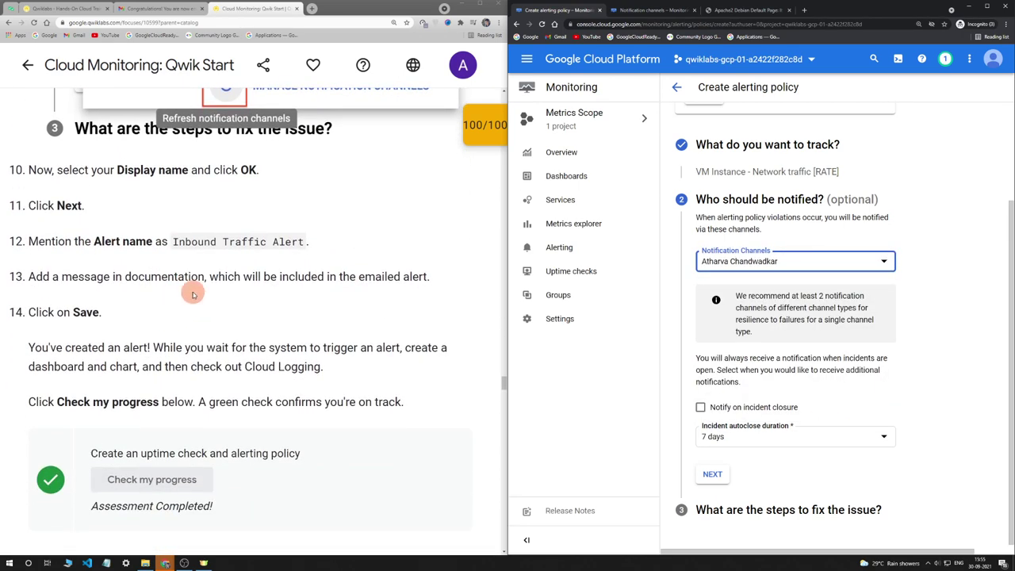
click(714, 474)
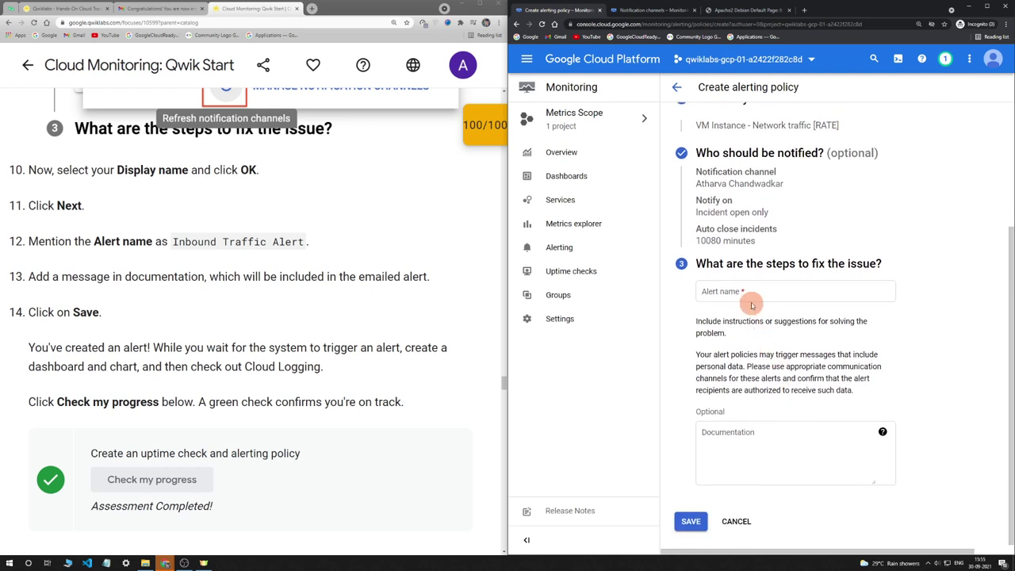
Paste 'Inbound Traffic Alert' as the alert name and save the policy
click(748, 293)
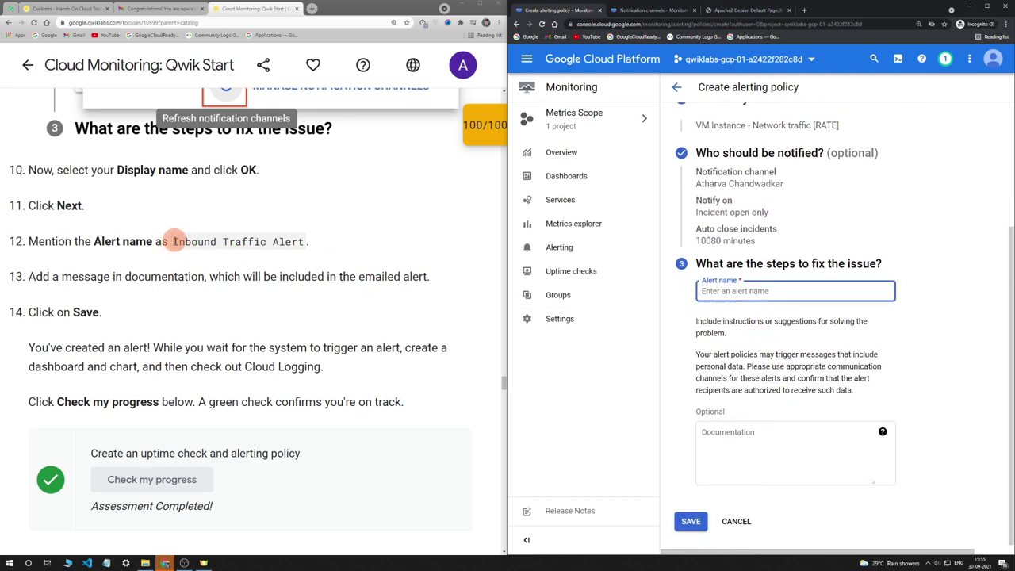
drag(171, 241, 304, 244)
key(ctrl+c)
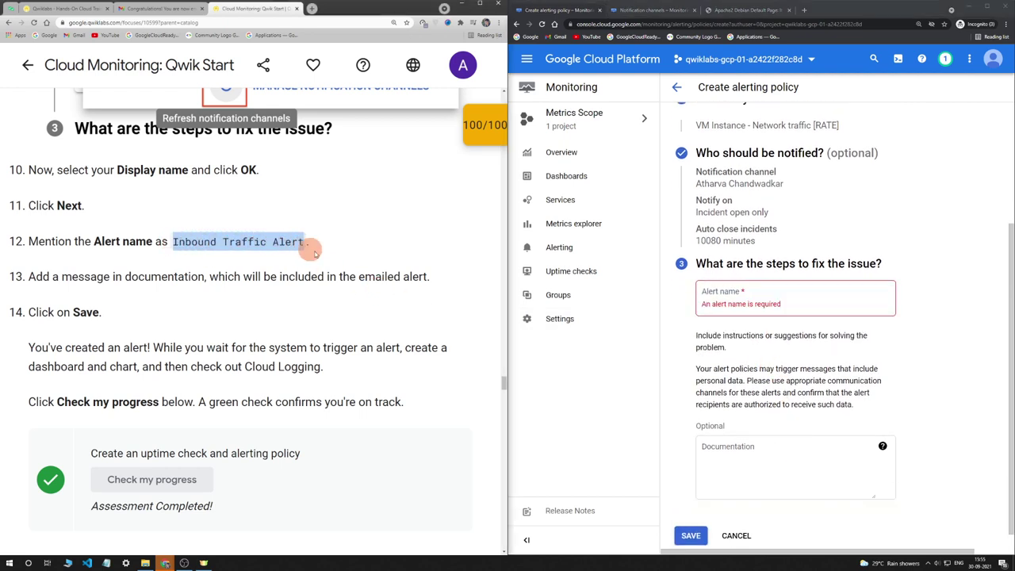
click(743, 297)
key(ctrl+v)
scroll(159, 237, down, 1)
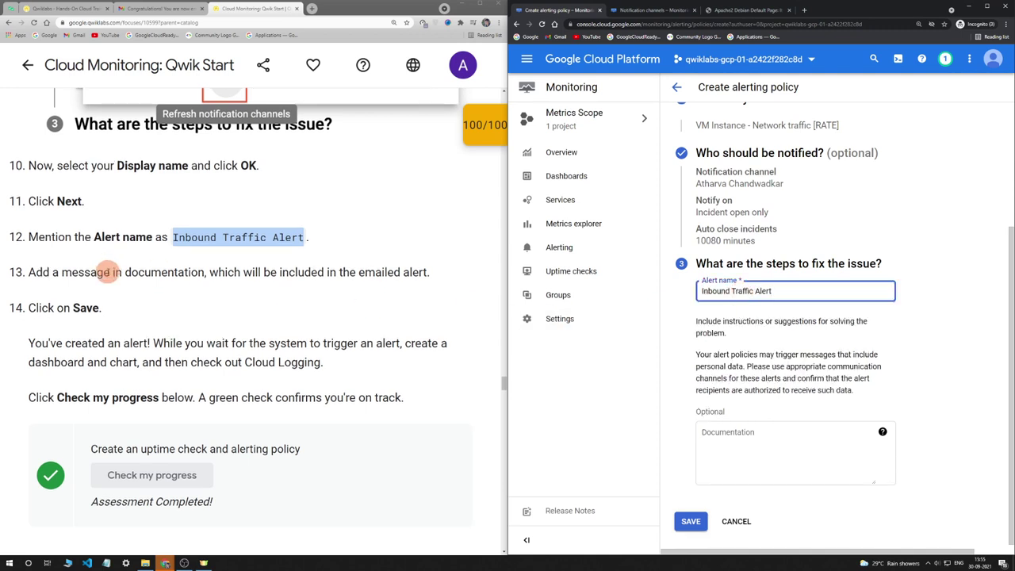
click(691, 521)
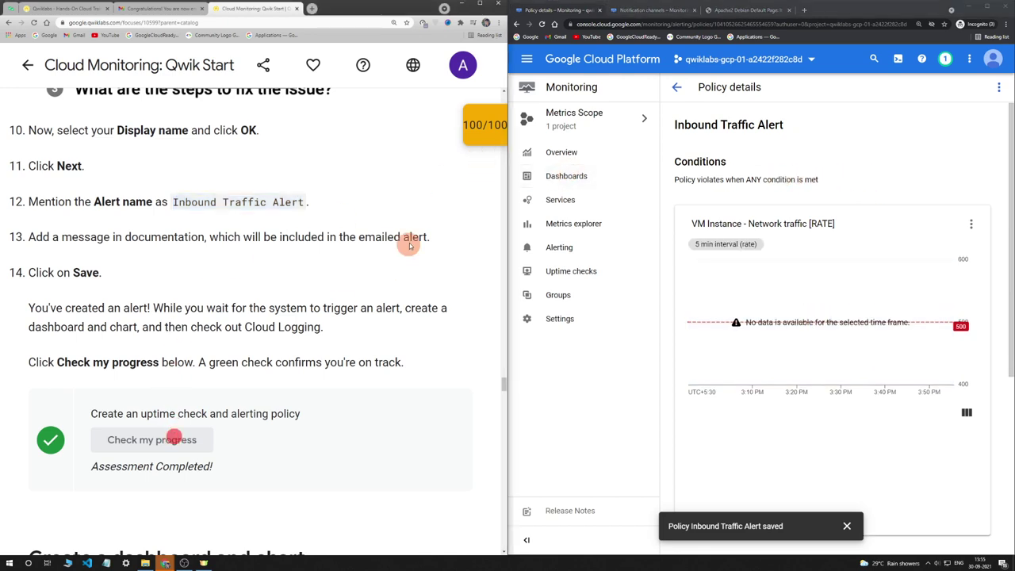
Check the lab's checkpoint scores, then close the scores panel
click(473, 127)
click(467, 135)
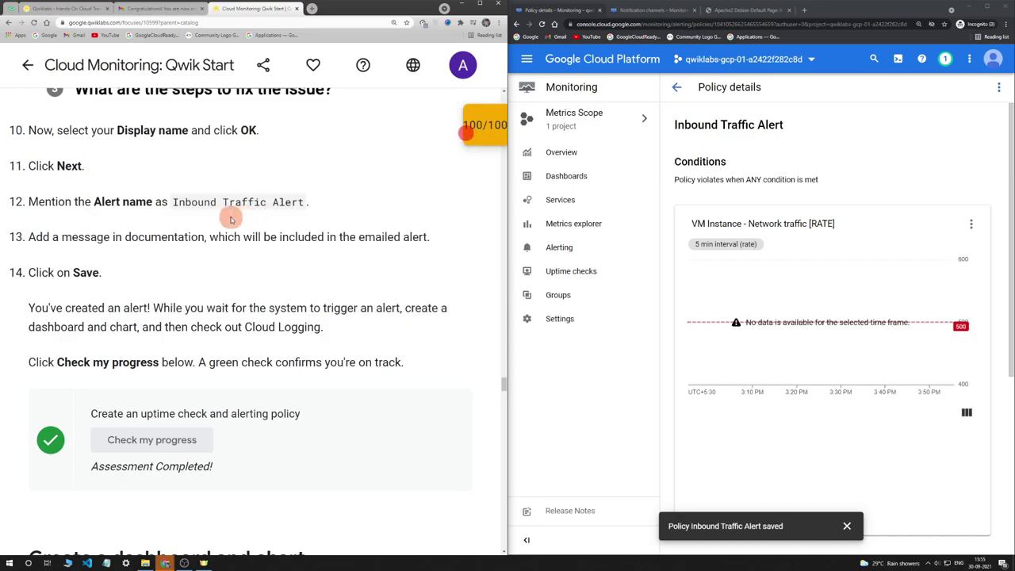
scroll(230, 206, up, 10)
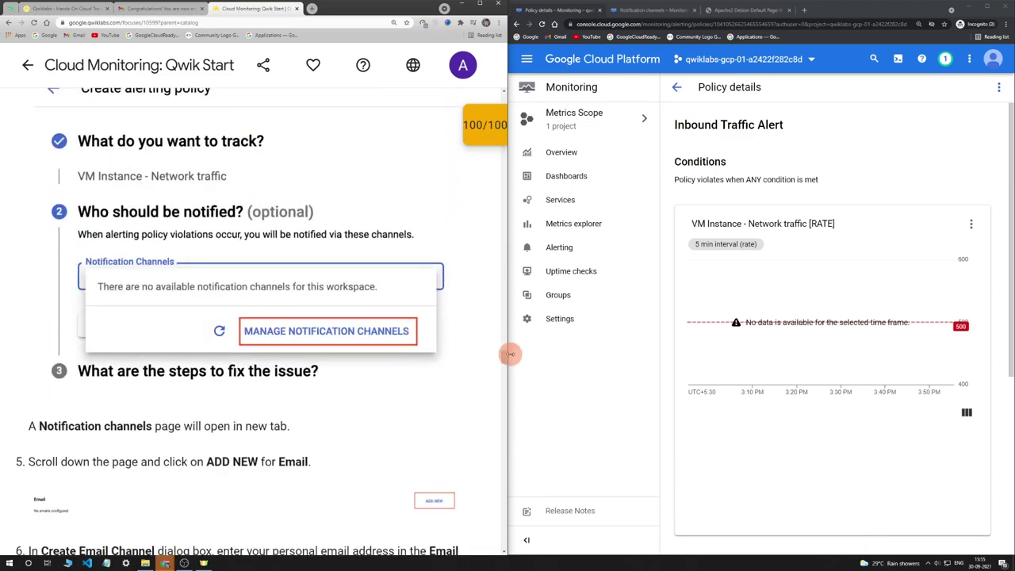
drag(506, 352, 492, 100)
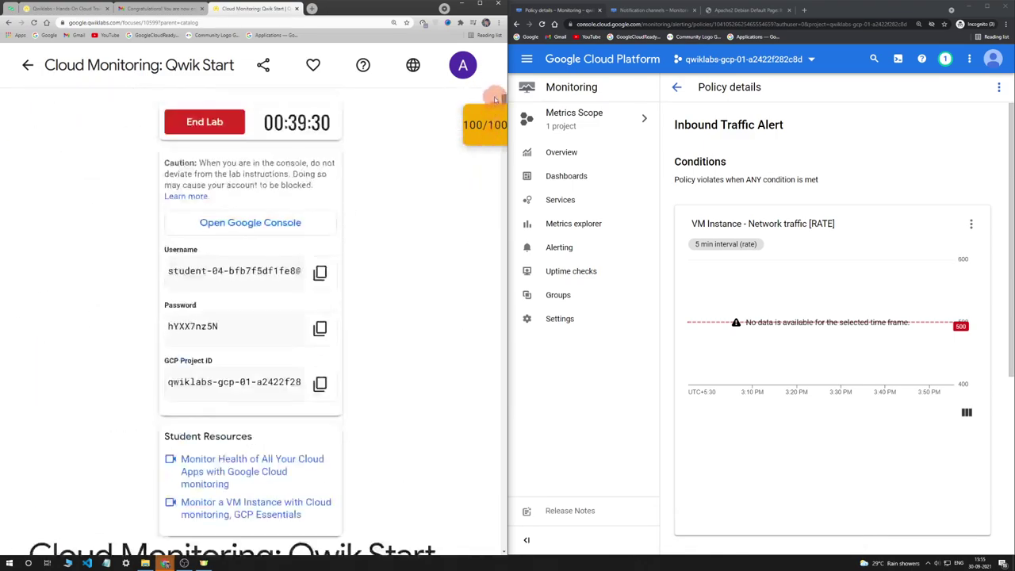
End the lab and submit a four-star rating
click(241, 129)
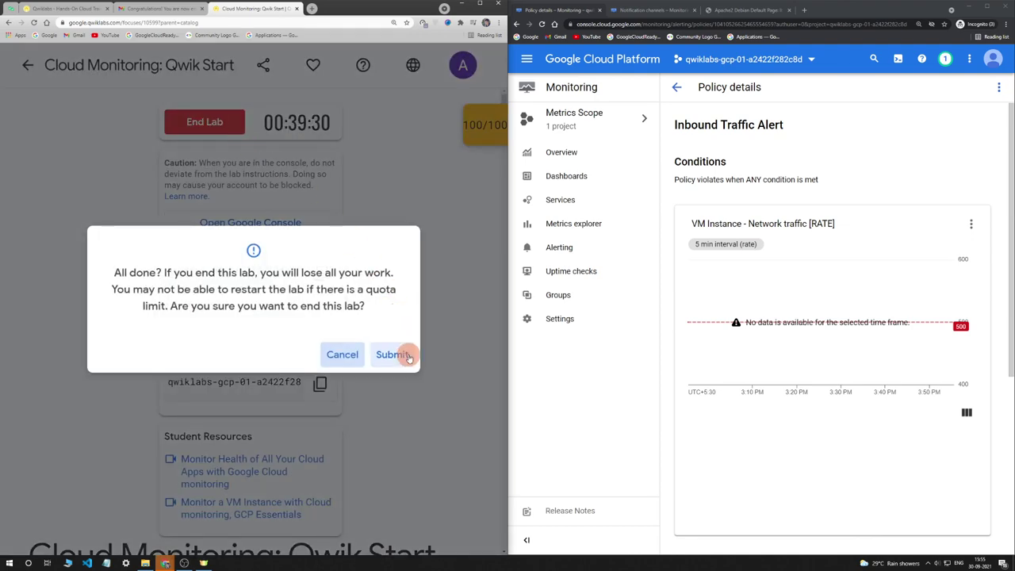
click(396, 354)
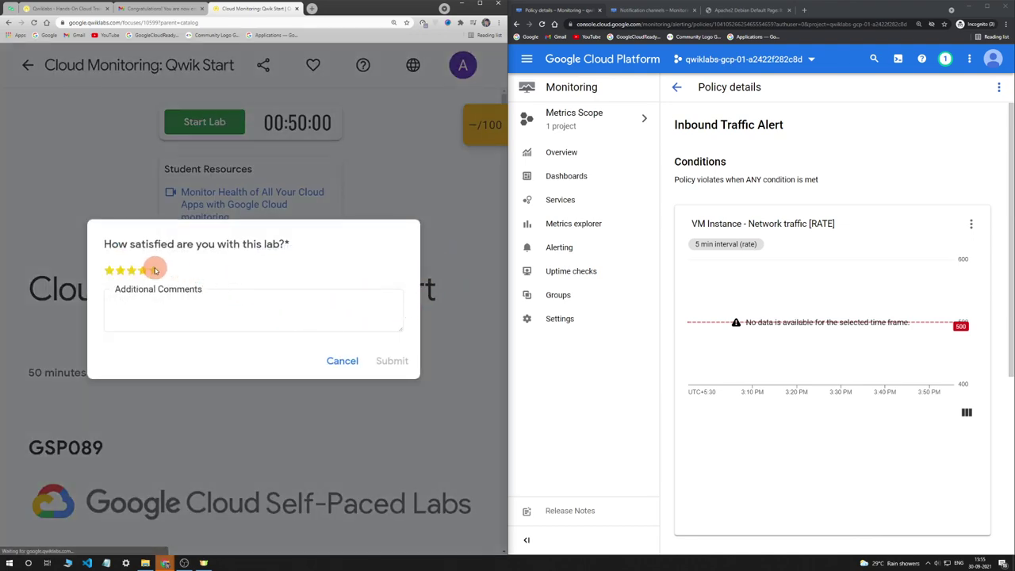
click(149, 269)
click(402, 361)
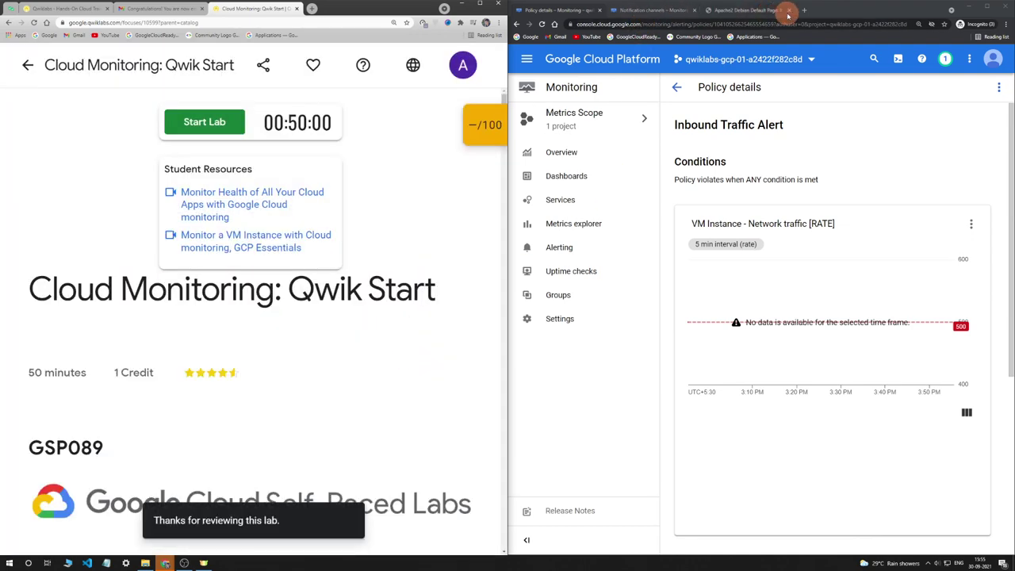
Open a new incognito tab and close all the other tabs
click(801, 12)
right_click(797, 9)
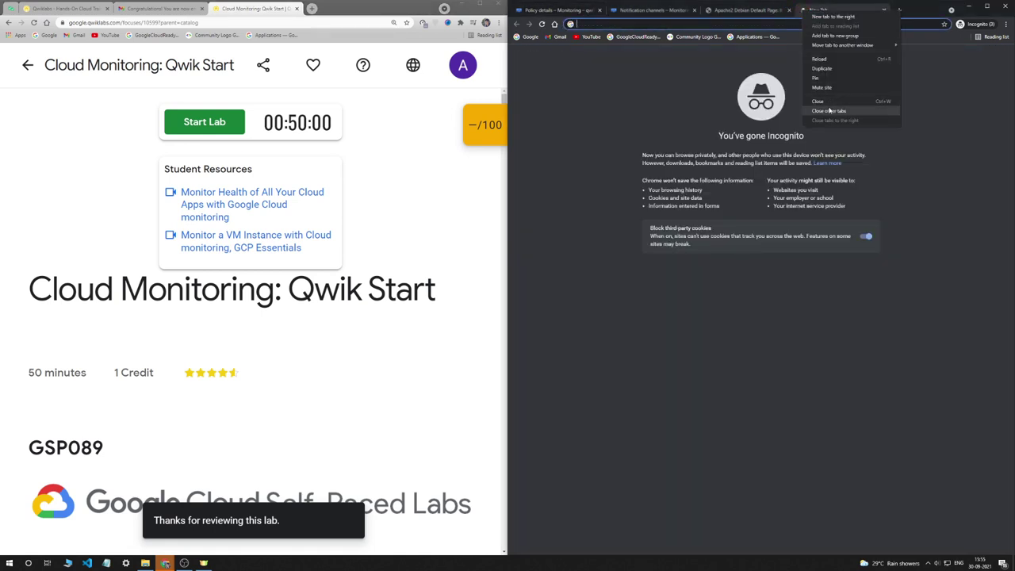
click(828, 107)
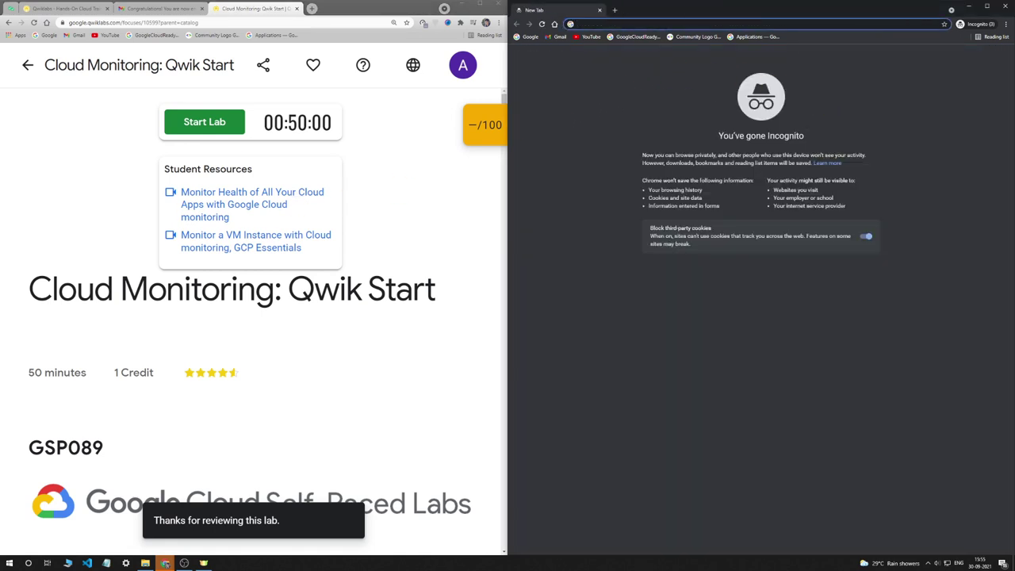